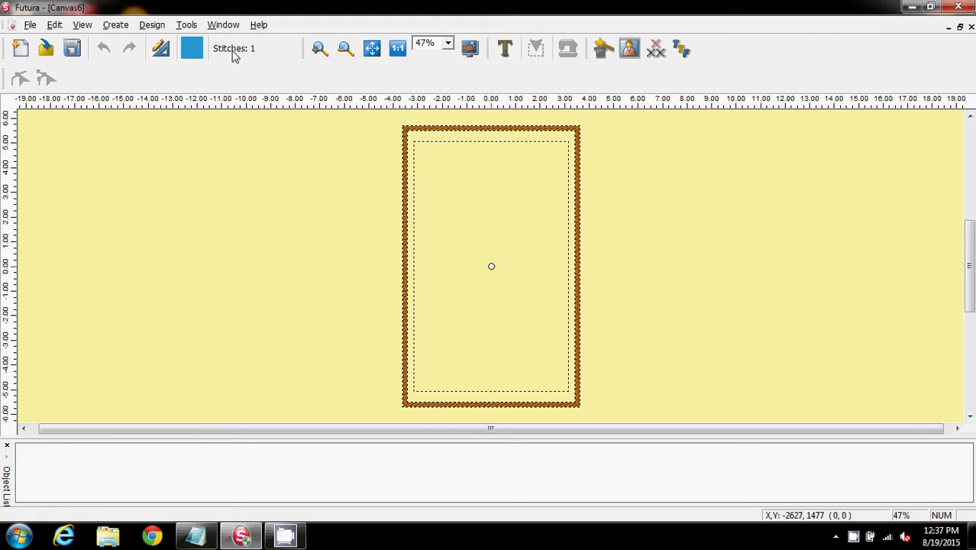
Step: Show the Window menu listing the open windows, including Canvas6 - mf.bmp (Background)
click(223, 27)
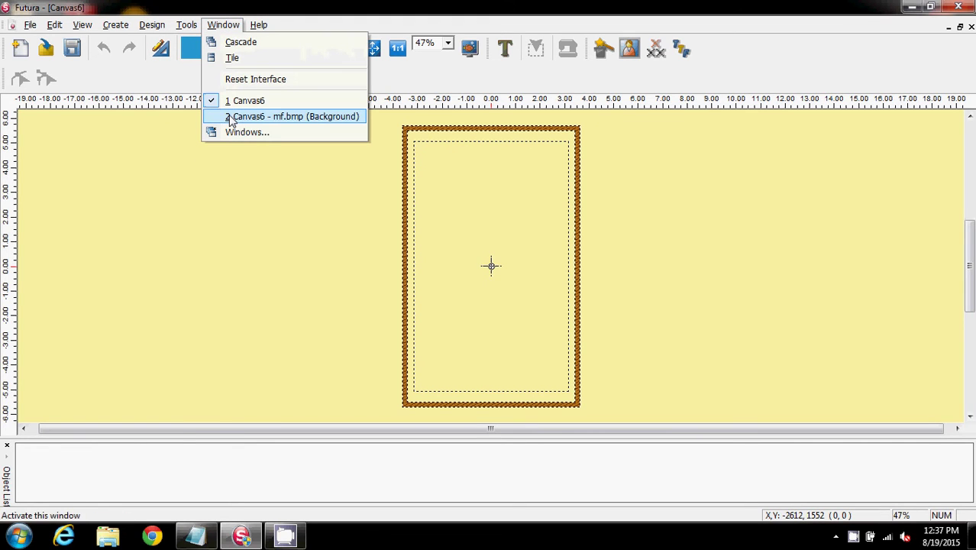
Step: On the mf.bmp background, draw a white ½ label and width arrow on the stem
click(253, 116)
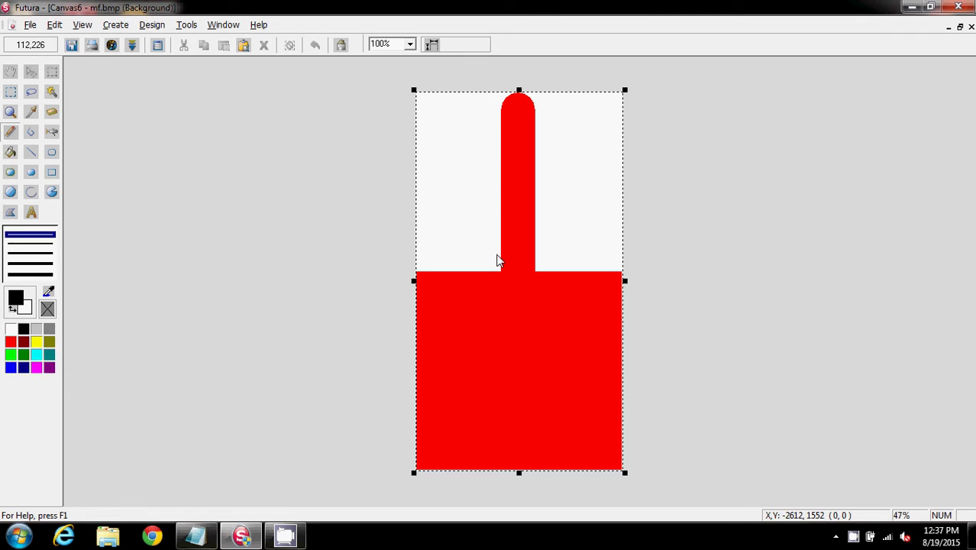
click(13, 329)
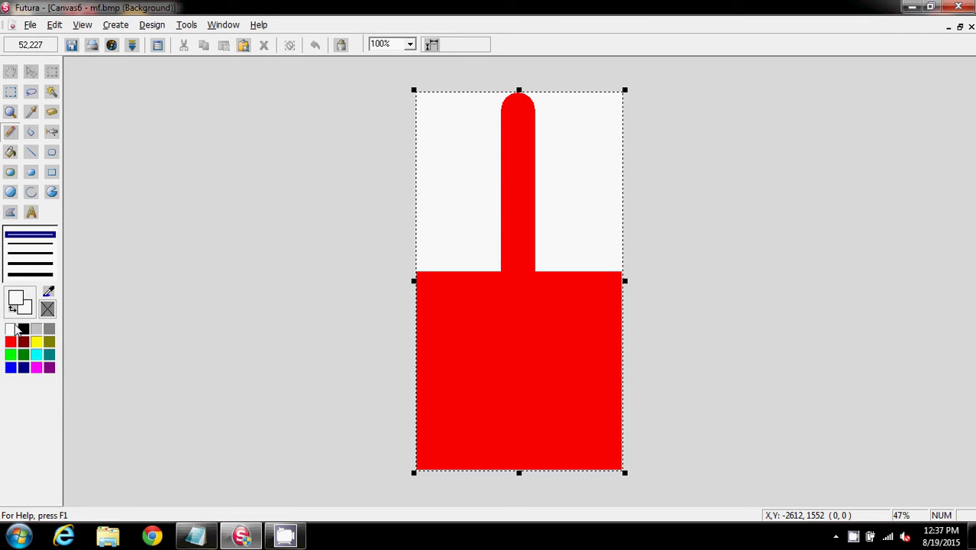
click(31, 215)
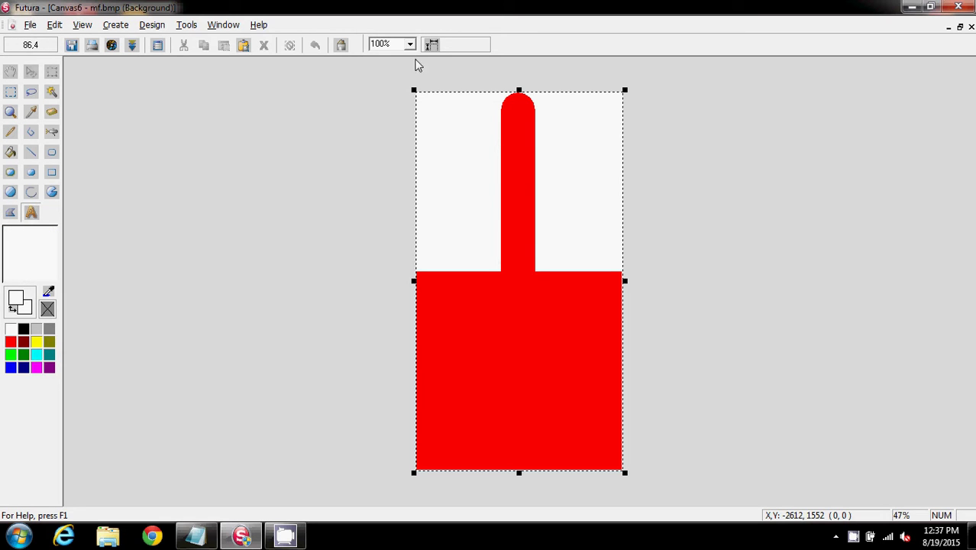
click(11, 131)
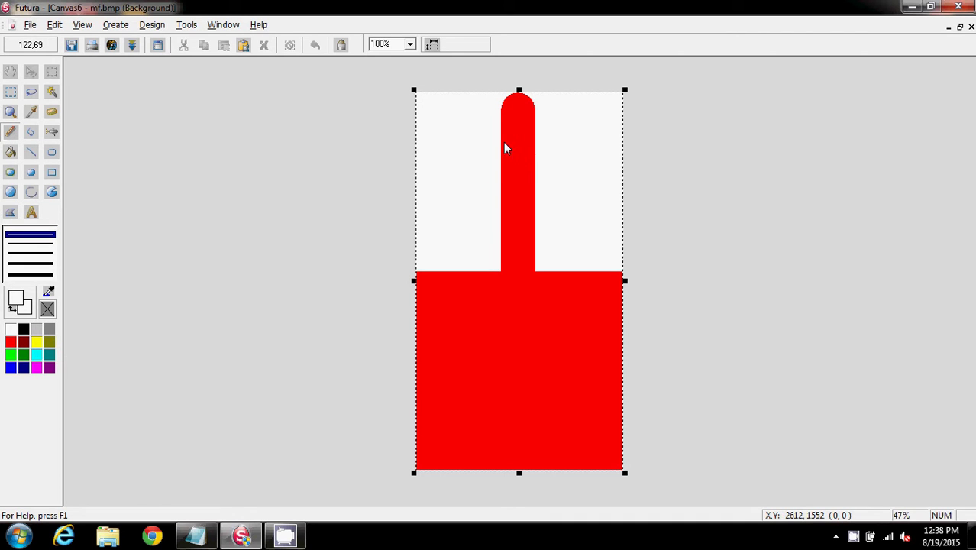
mouse_move(504, 143)
mouse_down()
mouse_move(509, 191)
mouse_move(515, 173)
mouse_move(522, 210)
mouse_up()
click(522, 133)
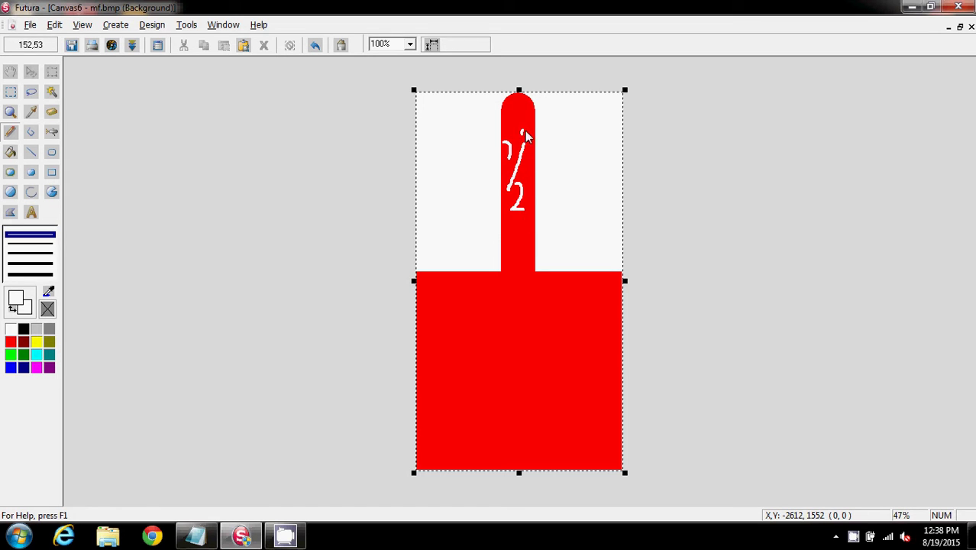
mouse_move(501, 120)
mouse_down()
mouse_move(535, 126)
mouse_move(527, 132)
mouse_move(507, 116)
mouse_move(513, 140)
mouse_up()
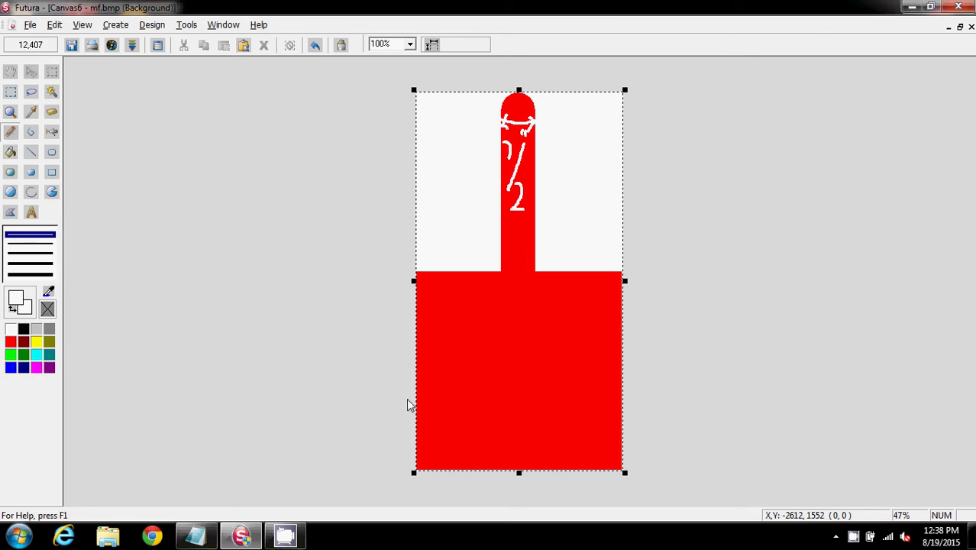
Step: Draw white 3-inch arrows with labels across and down the red square
drag(417, 372, 619, 367)
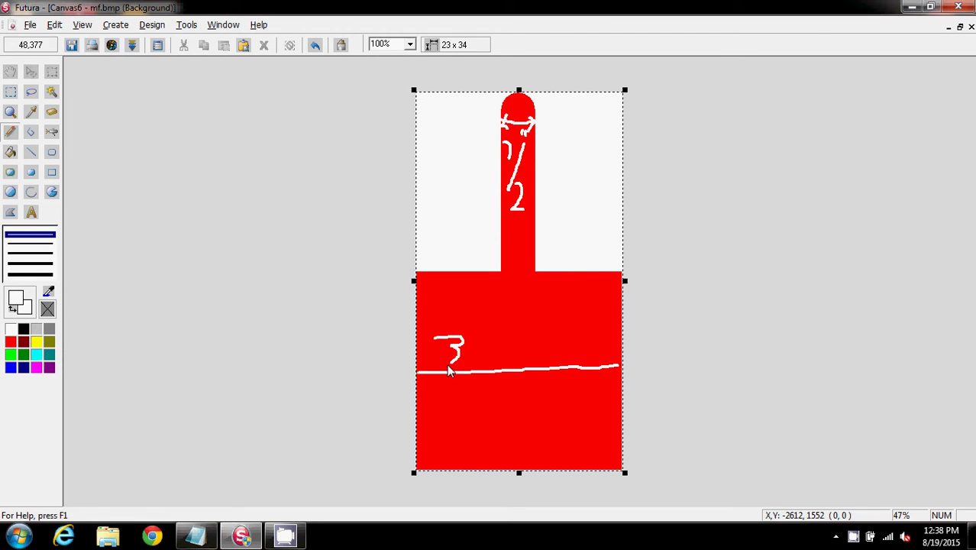
mouse_move(449, 369)
mouse_down()
mouse_move(437, 365)
mouse_move(476, 330)
mouse_up()
mouse_move(563, 272)
mouse_down()
mouse_move(577, 466)
mouse_move(592, 441)
mouse_up()
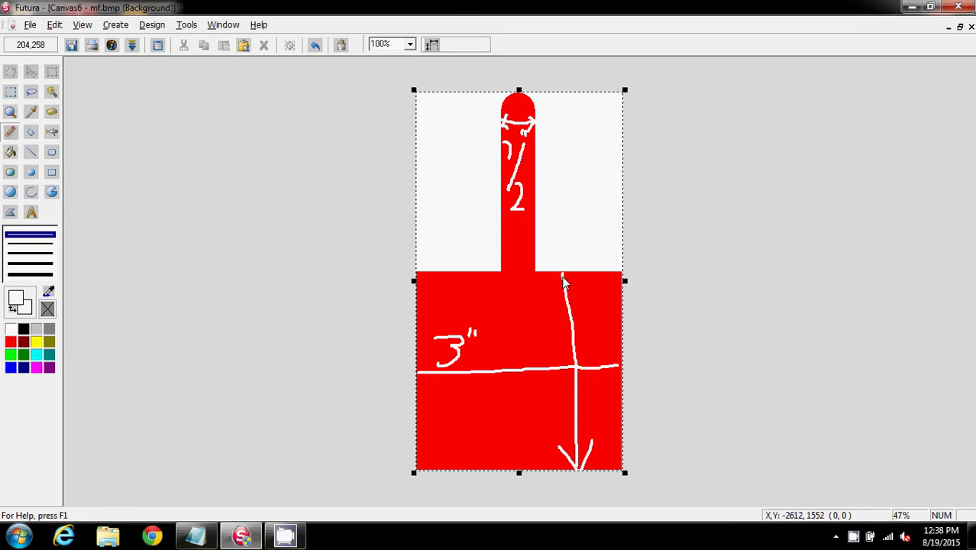
mouse_move(563, 275)
mouse_down()
mouse_move(554, 298)
mouse_move(577, 284)
mouse_up()
drag(591, 321, 578, 331)
Step: Draw a red double-headed arrow beside the stem and write 2½ next to it
click(9, 343)
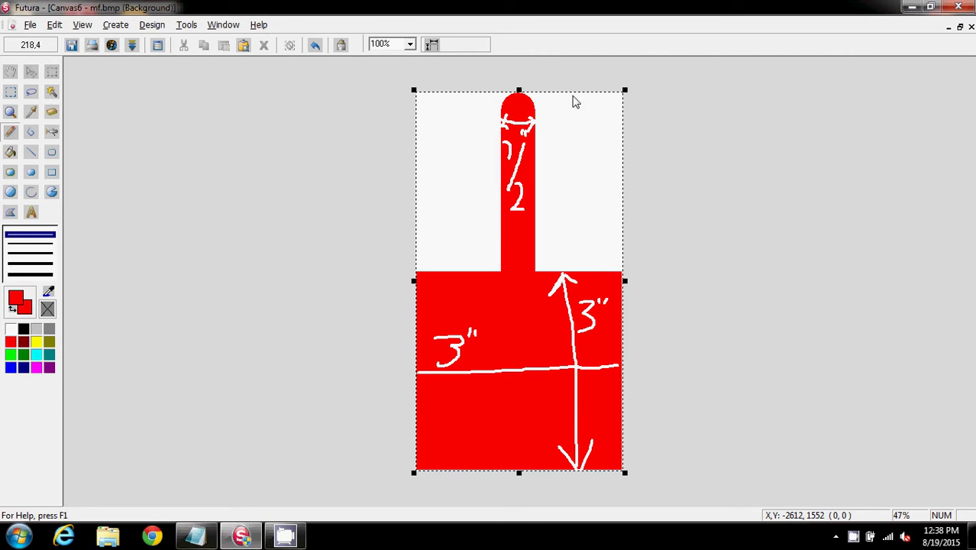
mouse_move(574, 95)
mouse_down()
mouse_move(567, 265)
mouse_move(563, 255)
mouse_move(569, 266)
mouse_move(584, 237)
mouse_up()
mouse_move(562, 117)
mouse_down()
mouse_move(573, 98)
mouse_move(587, 116)
mouse_up()
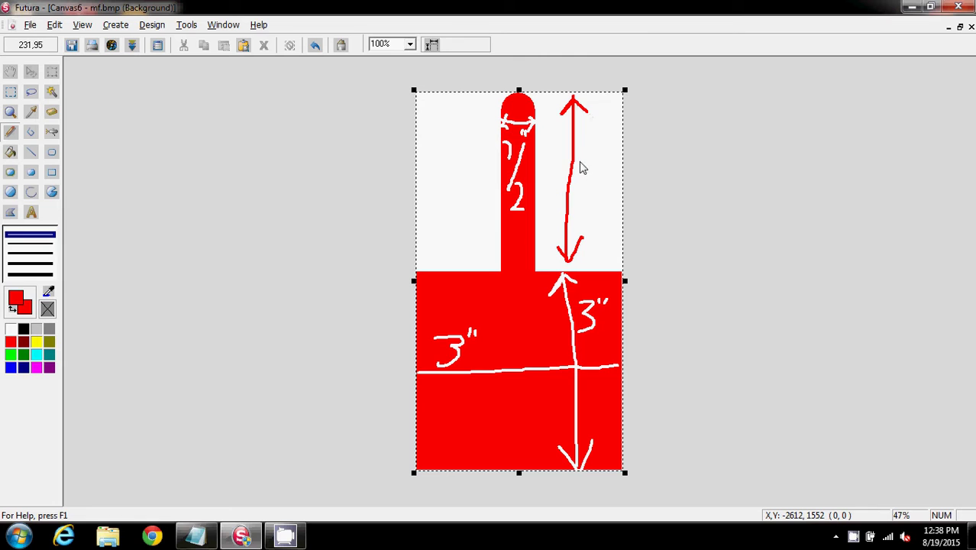
drag(574, 178, 582, 205)
mouse_move(591, 162)
mouse_down()
mouse_move(589, 201)
mouse_move(617, 211)
mouse_up()
drag(608, 143, 611, 153)
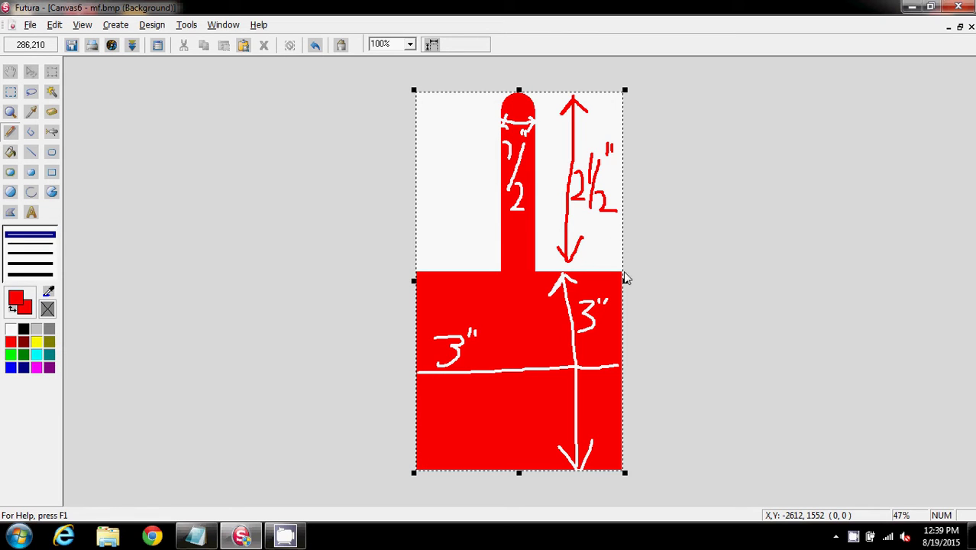
Step: Close the annotated bitmap without saving, close Canvas6, and start a new design
click(971, 26)
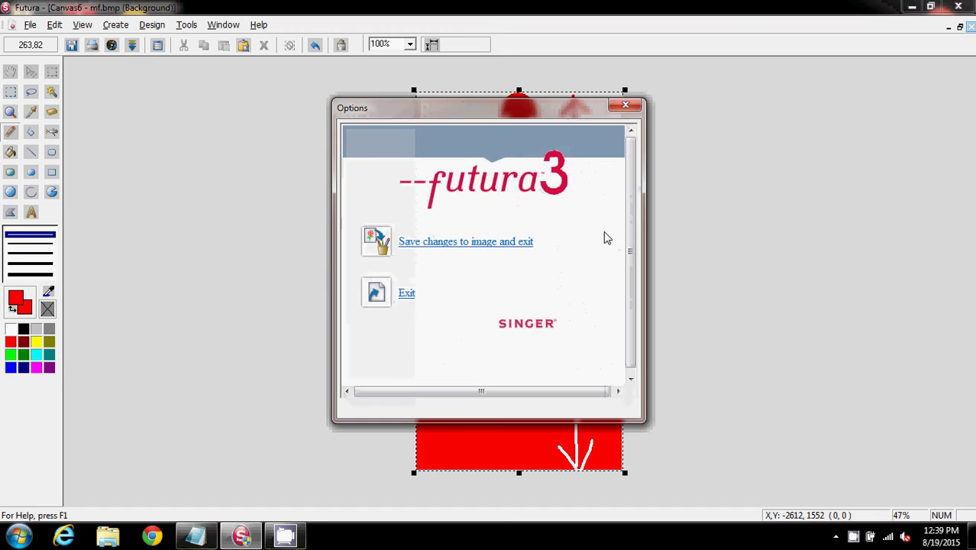
click(406, 294)
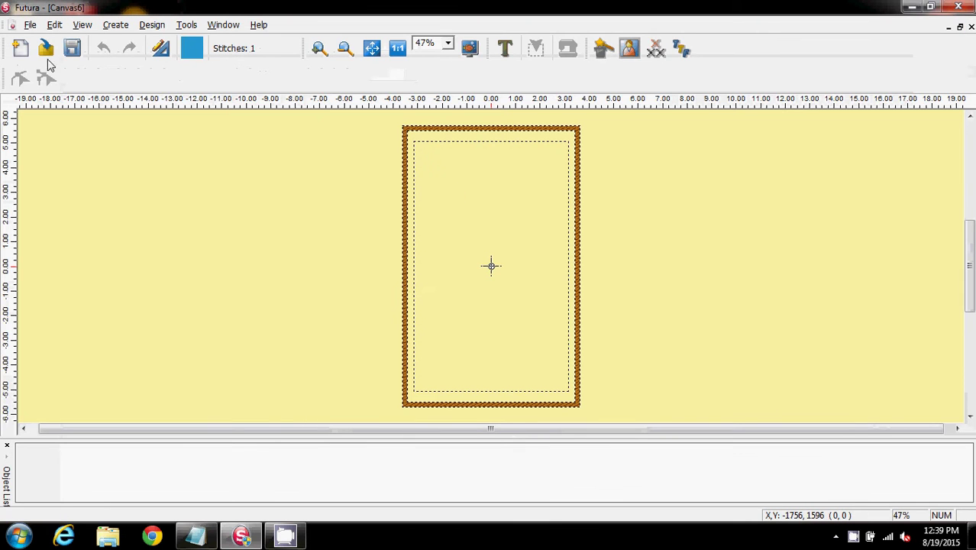
click(970, 26)
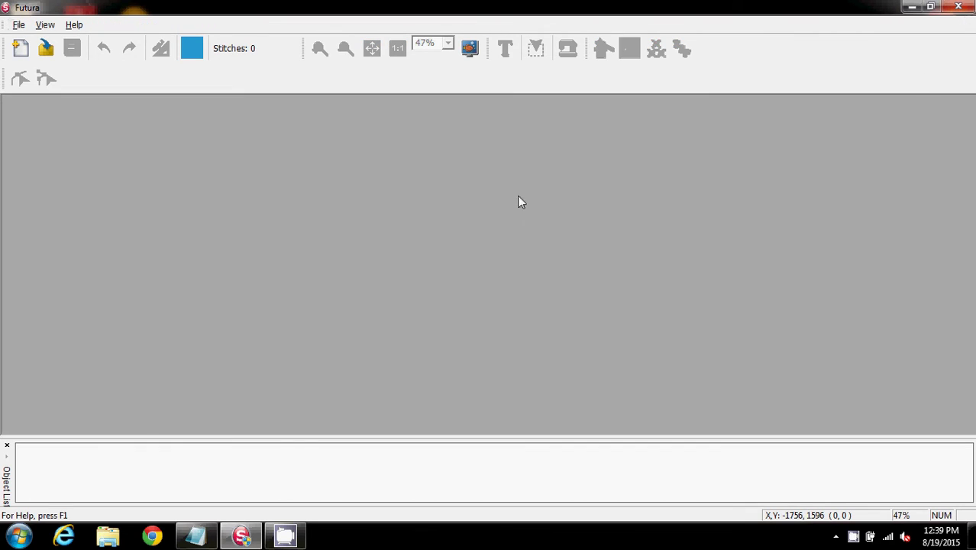
click(21, 49)
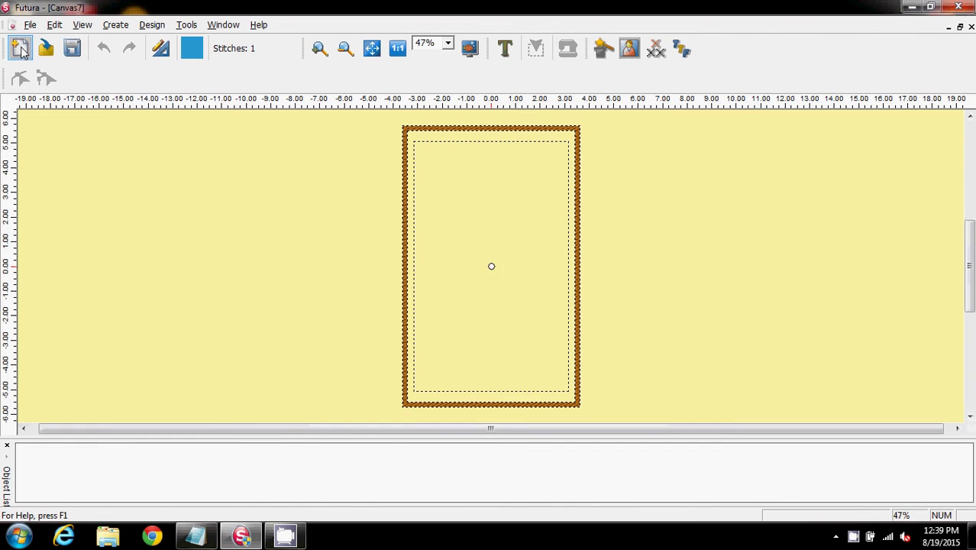
Step: Launch the Draw Package and choose to create a new bitmap
click(116, 24)
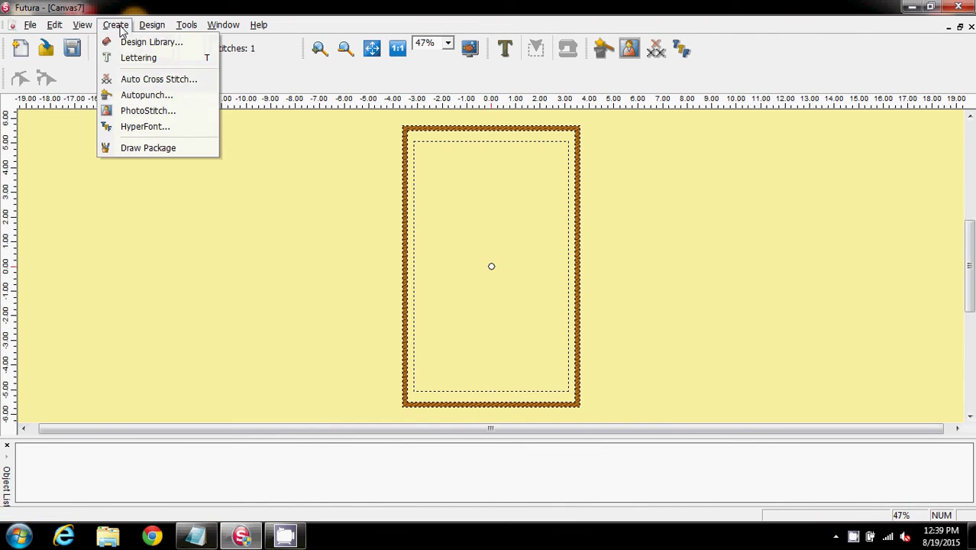
click(149, 147)
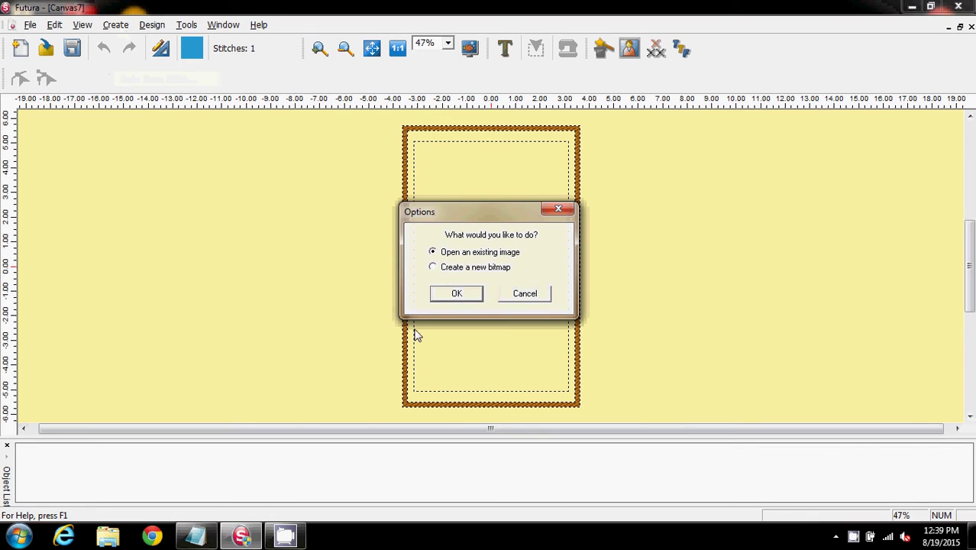
click(433, 268)
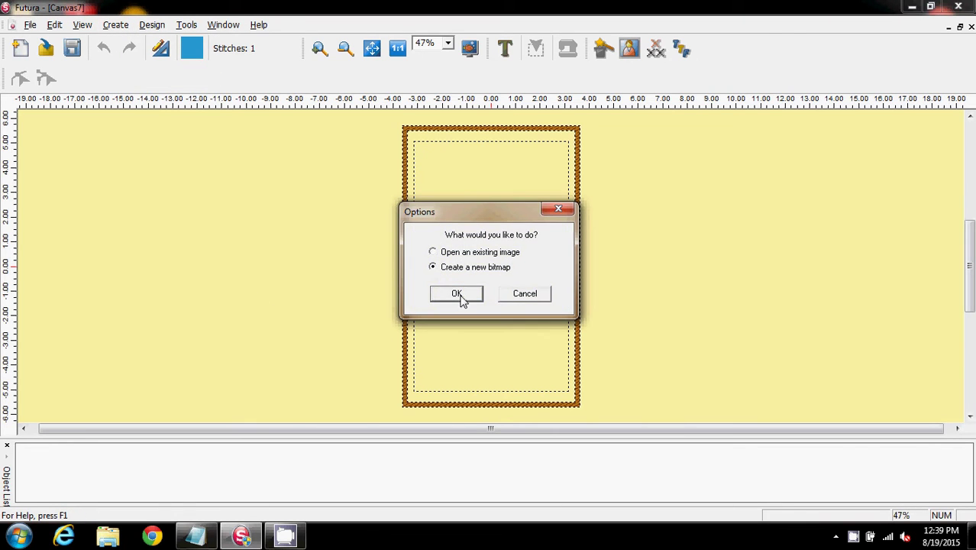
click(456, 294)
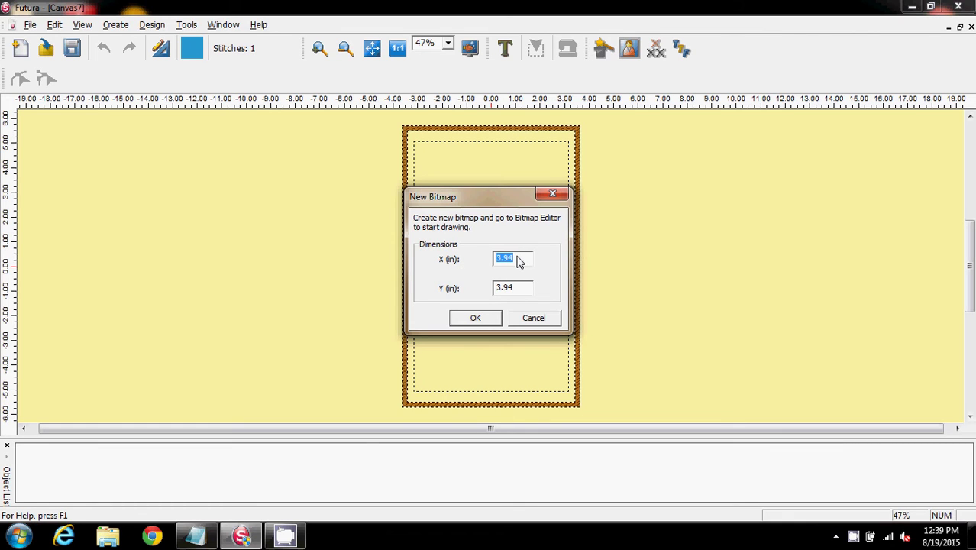
Step: Create the new bitmap at 3 inches wide by 5.5 inches tall
text(3)
drag(523, 290, 484, 293)
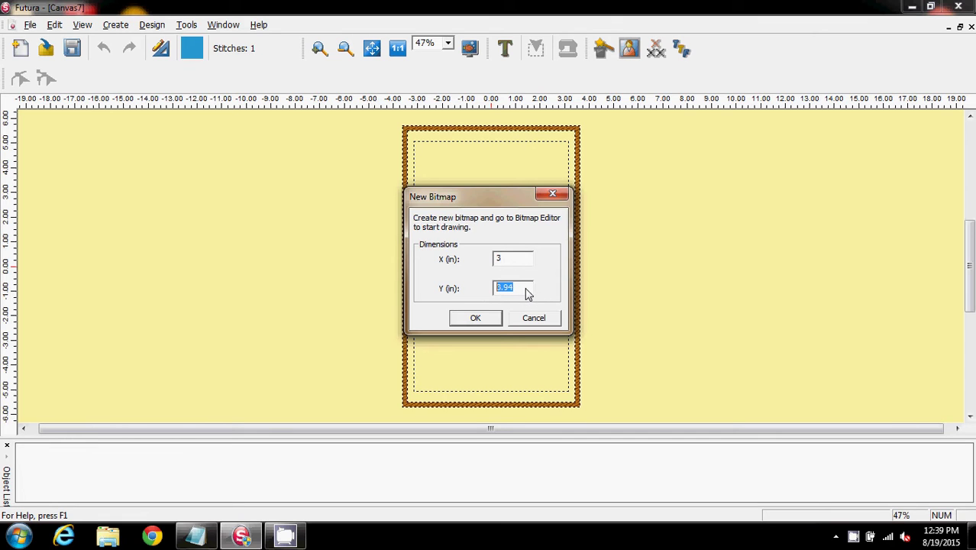
text(5.5)
click(477, 318)
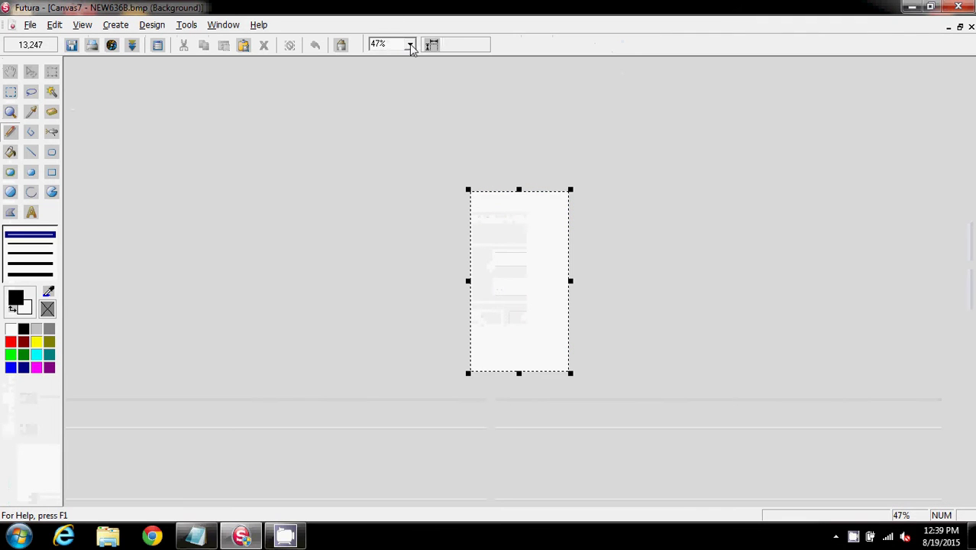
Step: Set the bitmap view zoom to 100%
click(409, 44)
click(397, 112)
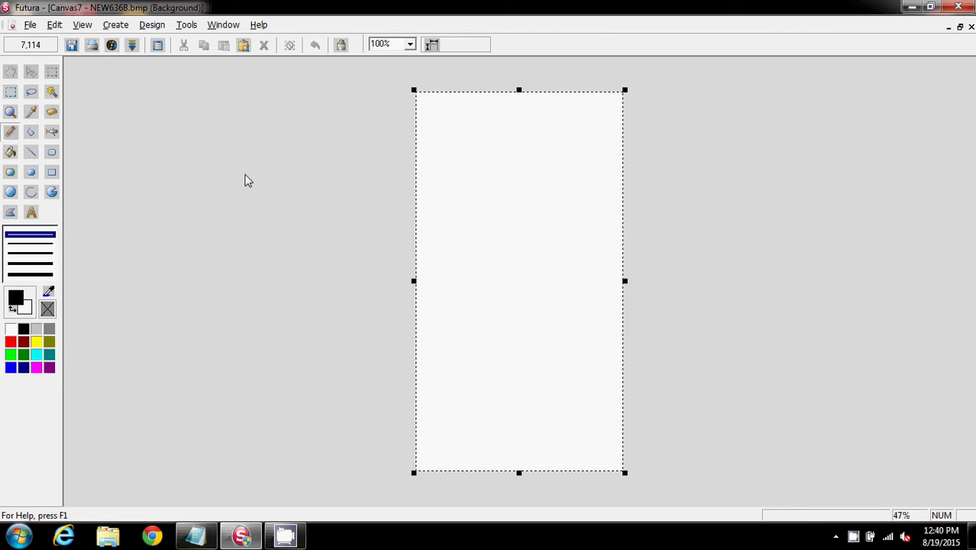
Step: With the Line tool in red, draw a vertical line from the top centre to mid-canvas
click(30, 155)
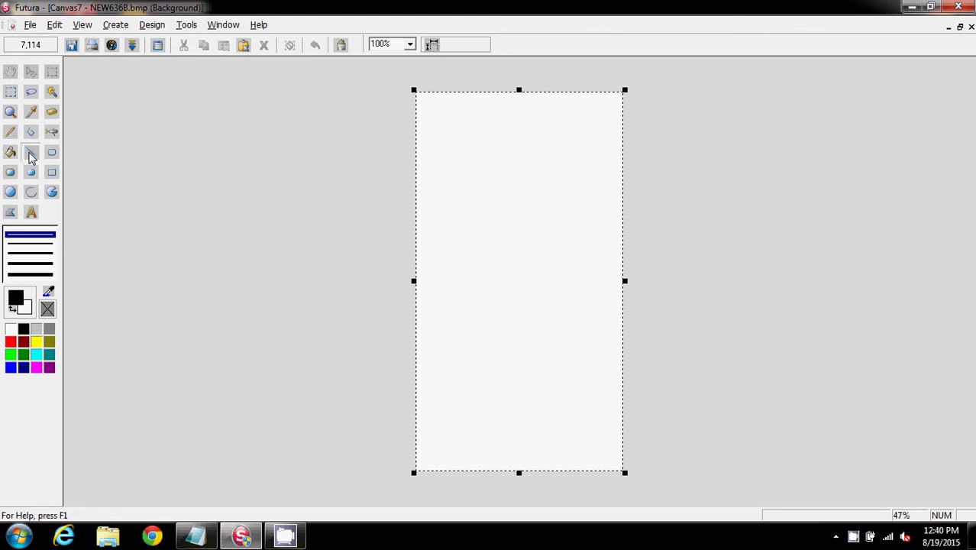
click(10, 344)
right_click(10, 343)
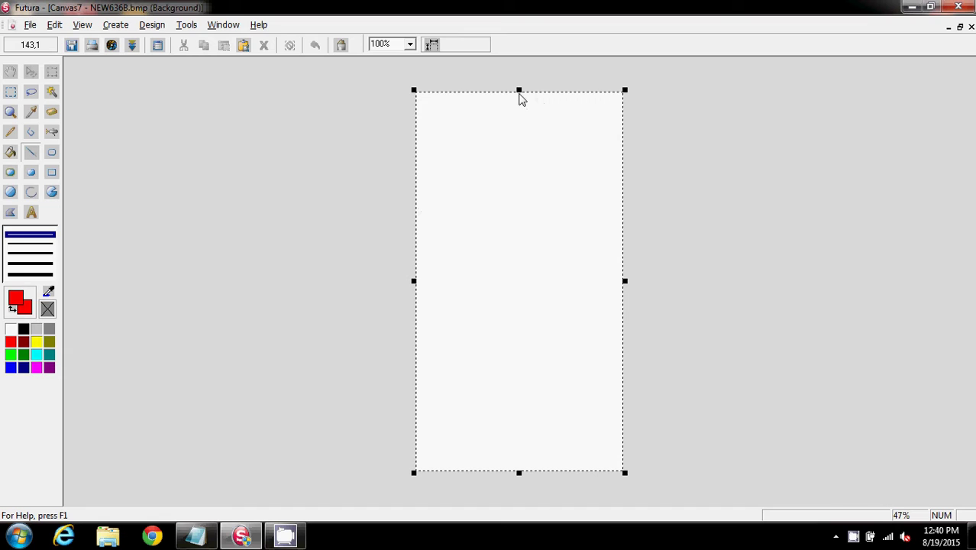
drag(519, 93, 520, 277)
drag(520, 278, 519, 277)
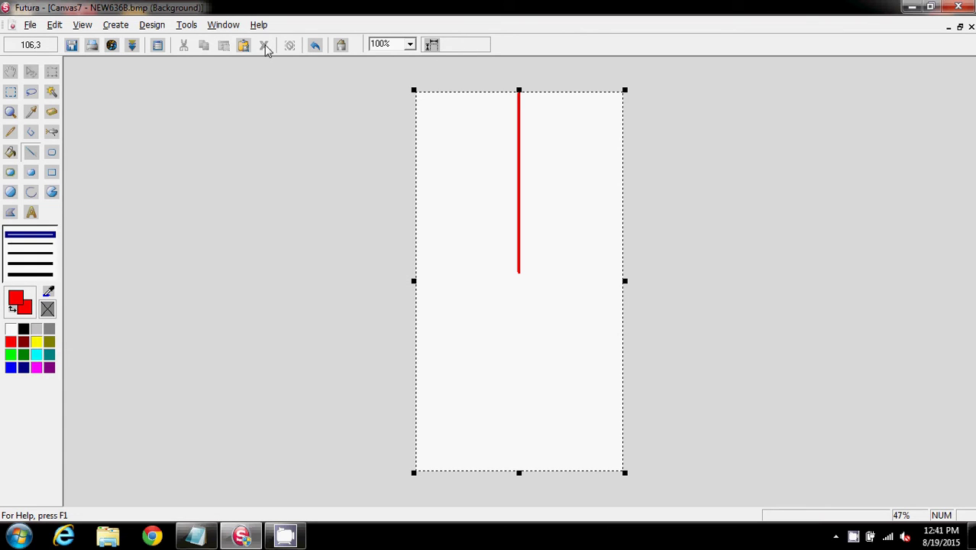
click(313, 45)
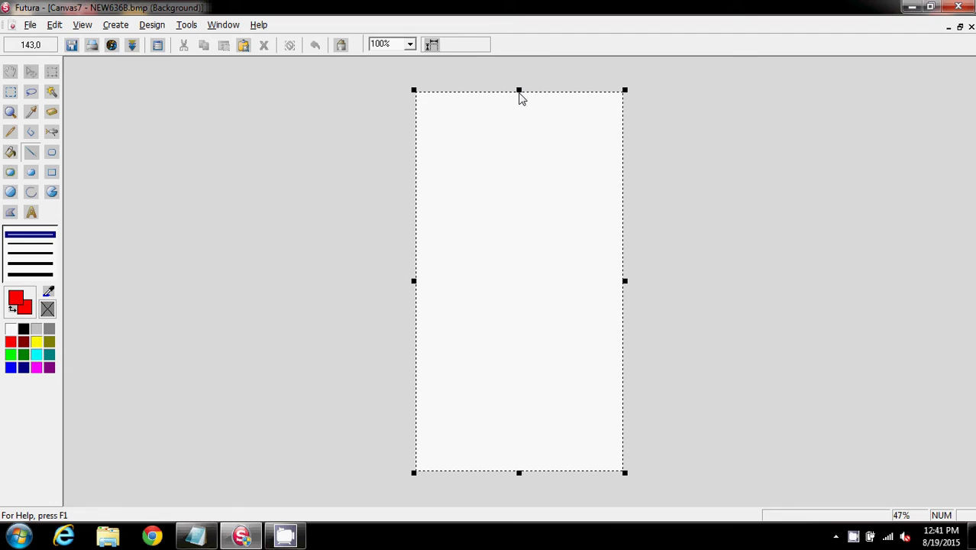
drag(520, 93, 524, 279)
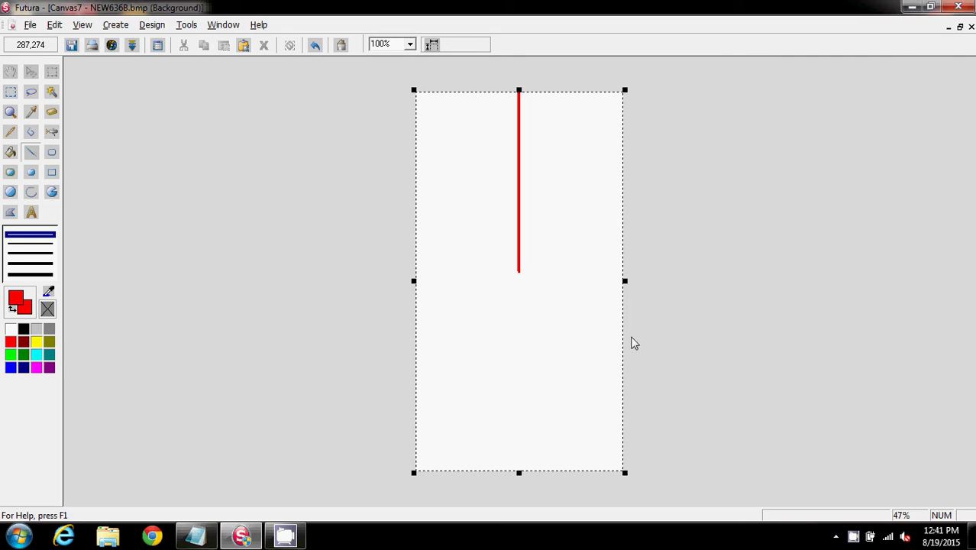
Step: Fill the canvas's lower half with a solid red rectangle, then outline a bar along the line
click(52, 174)
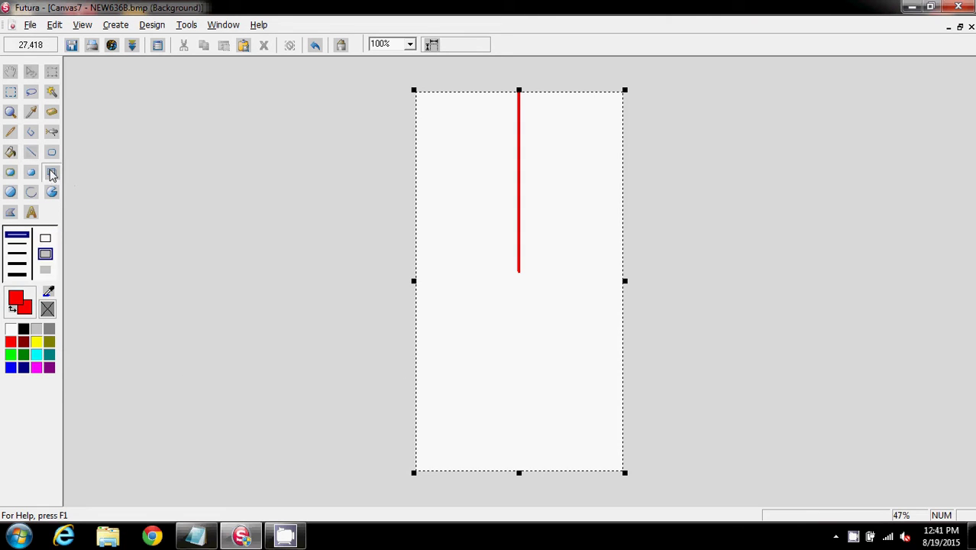
click(45, 271)
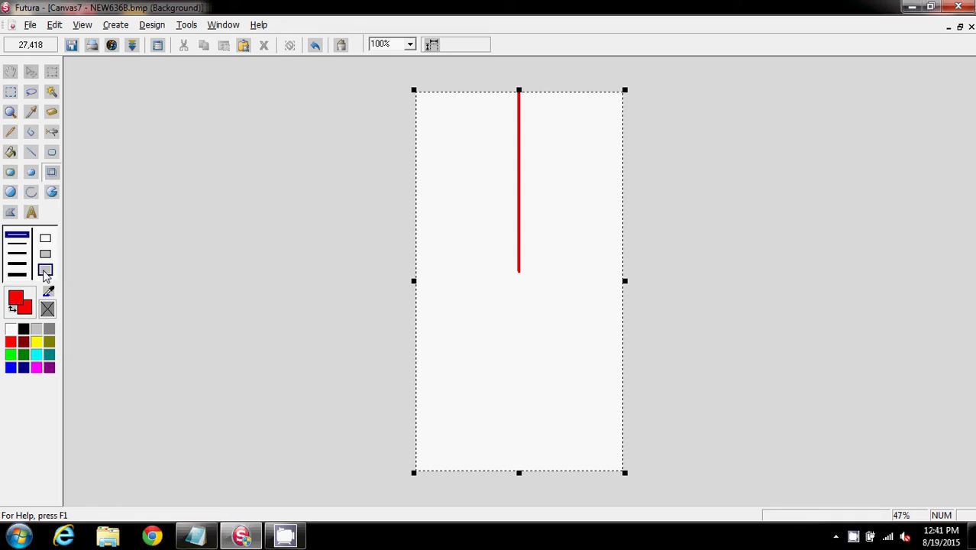
click(417, 275)
drag(418, 278, 639, 494)
key(Delete)
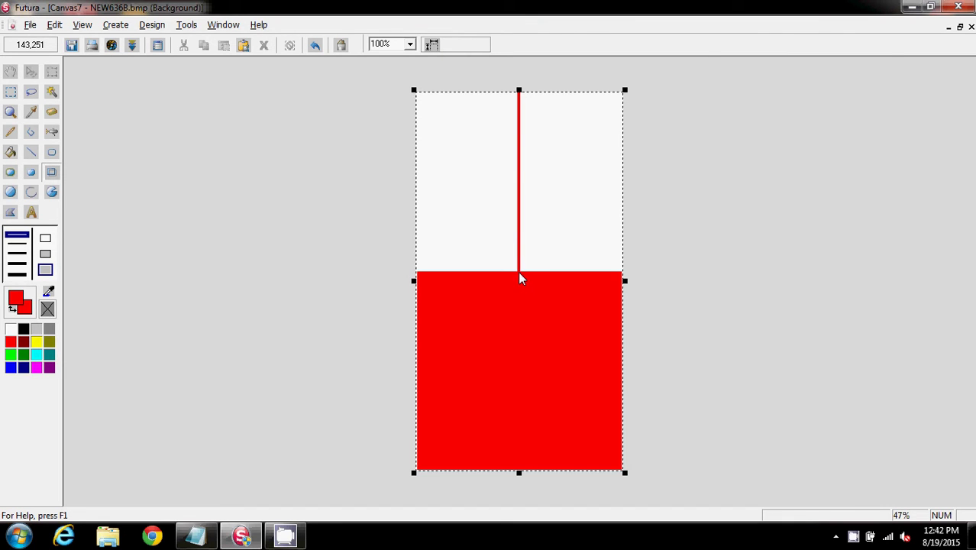
drag(519, 273, 504, 90)
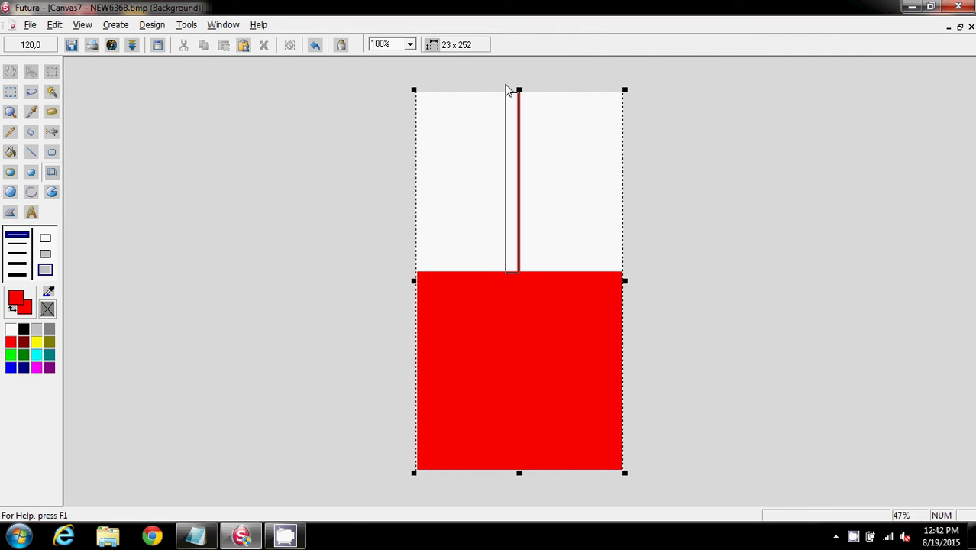
Step: Fill red rectangles along the line to form a wide red stem reaching the top edge
drag(506, 94, 502, 96)
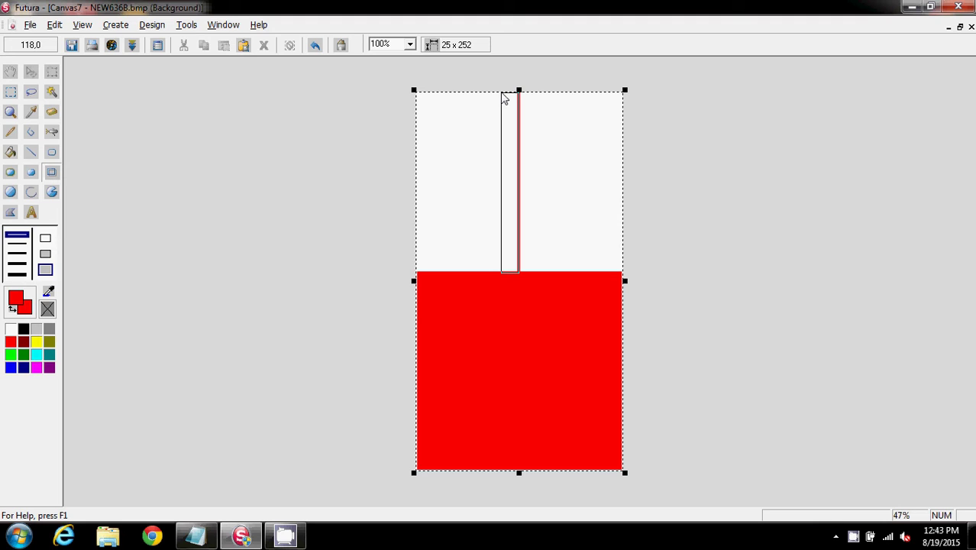
drag(502, 92, 502, 92)
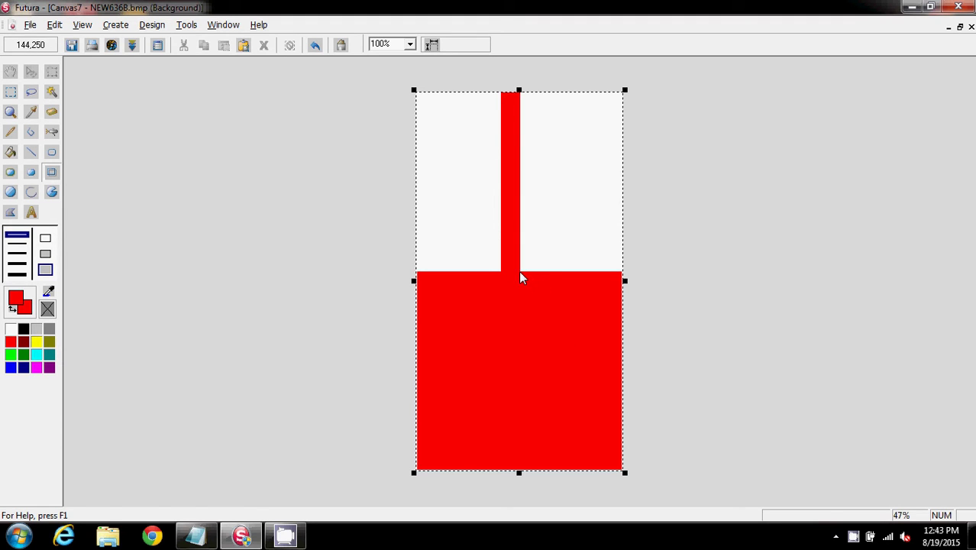
drag(520, 273, 539, 97)
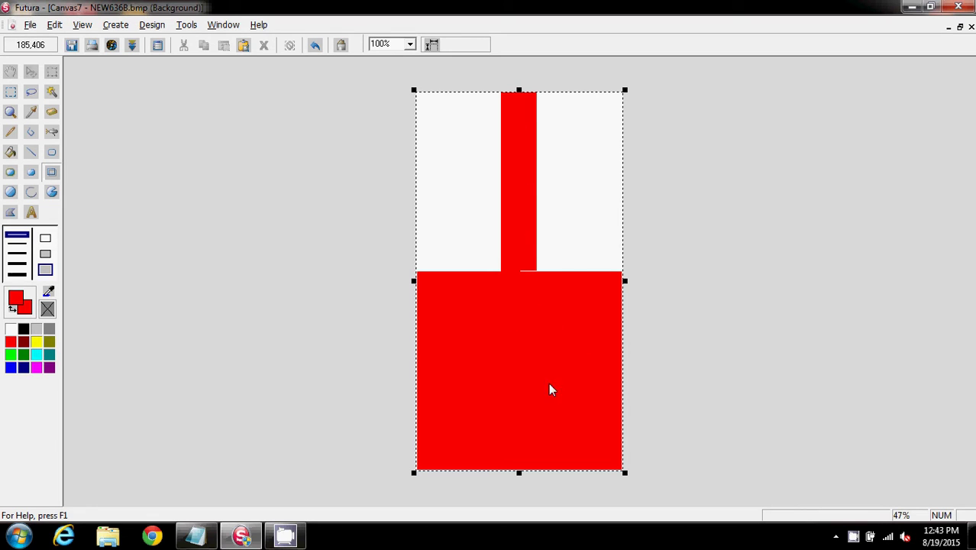
Step: At 300% zoom, undo the notched edit and paint red over the seam between stem and block
click(410, 45)
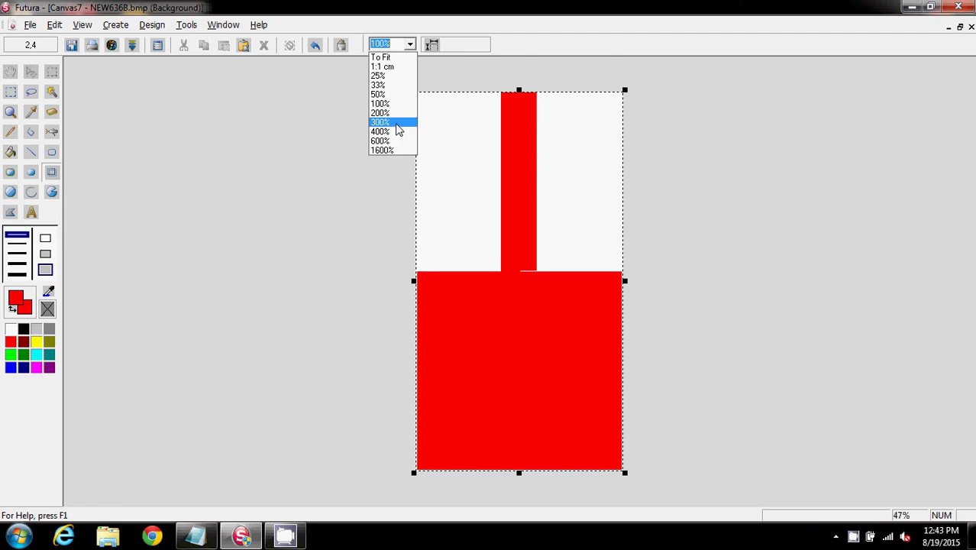
click(381, 122)
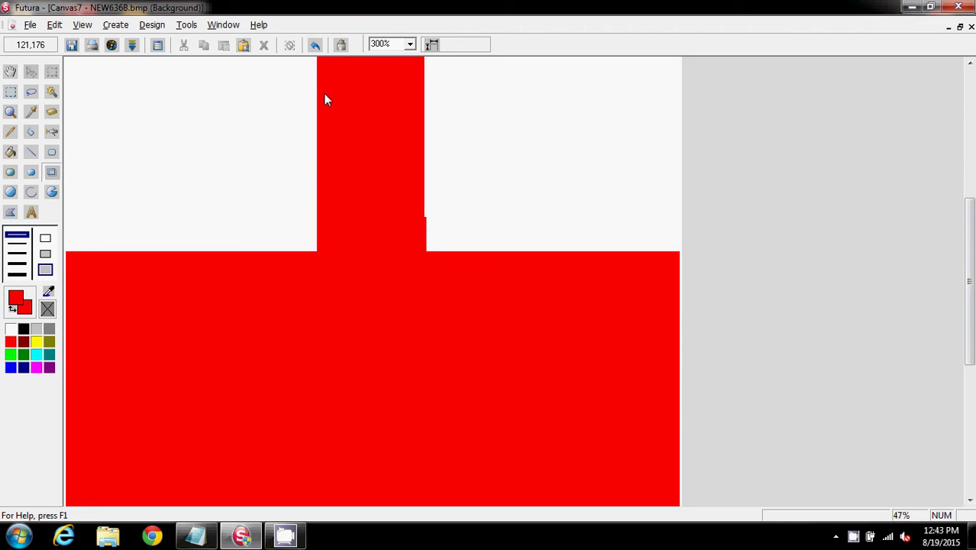
click(314, 45)
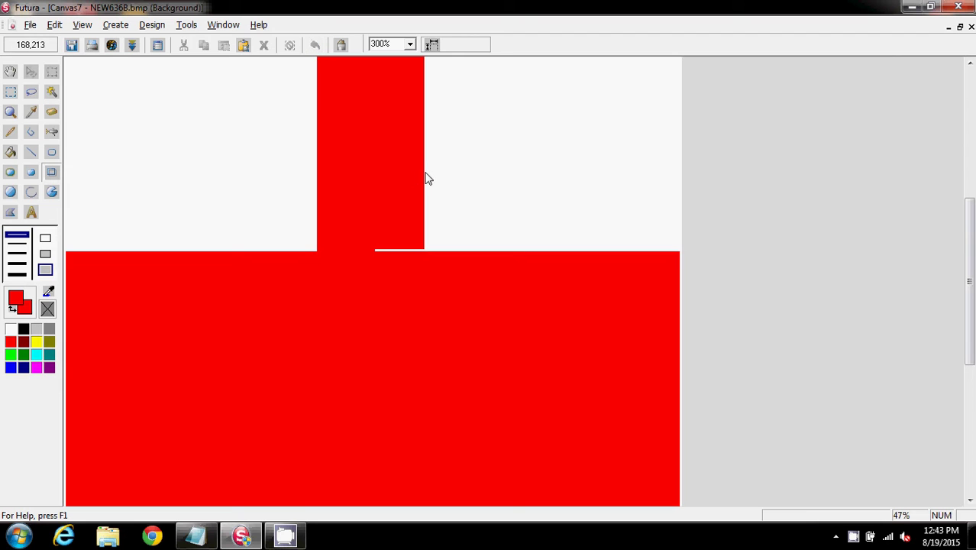
drag(423, 173, 374, 313)
Step: Zoom the canvas to 100% to see the whole joined red stem-and-square shape
click(410, 45)
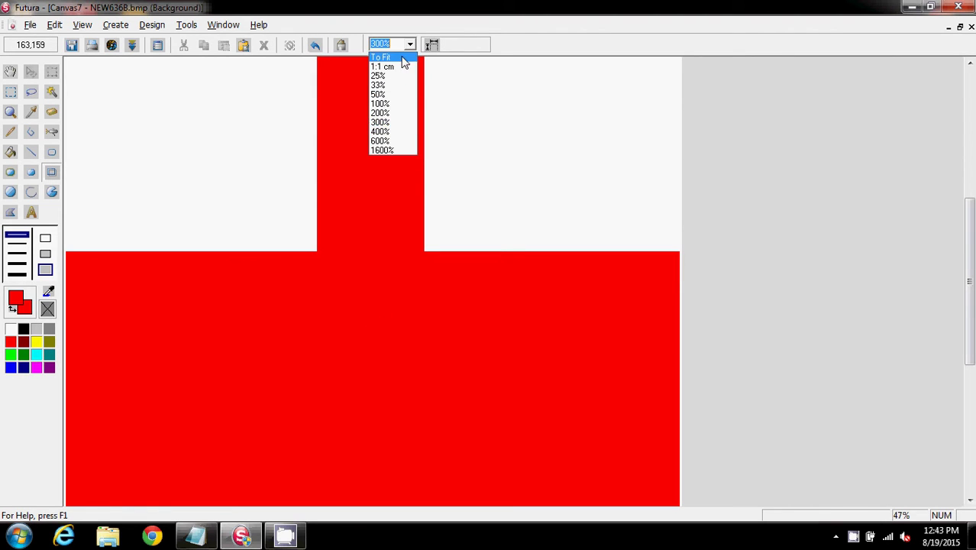
click(402, 61)
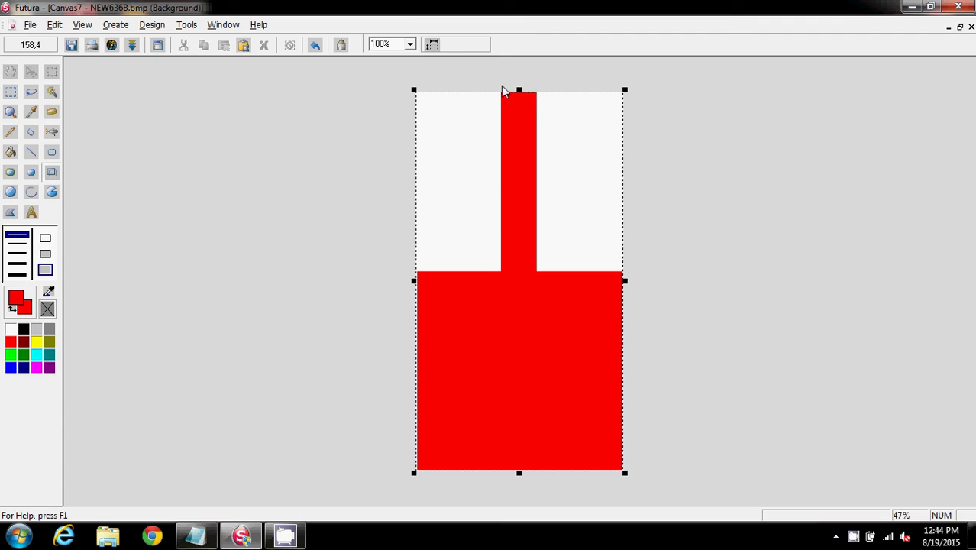
Step: Zoom to 400% on the stem's top end, then pick the ellipse tool with blue colour
click(409, 44)
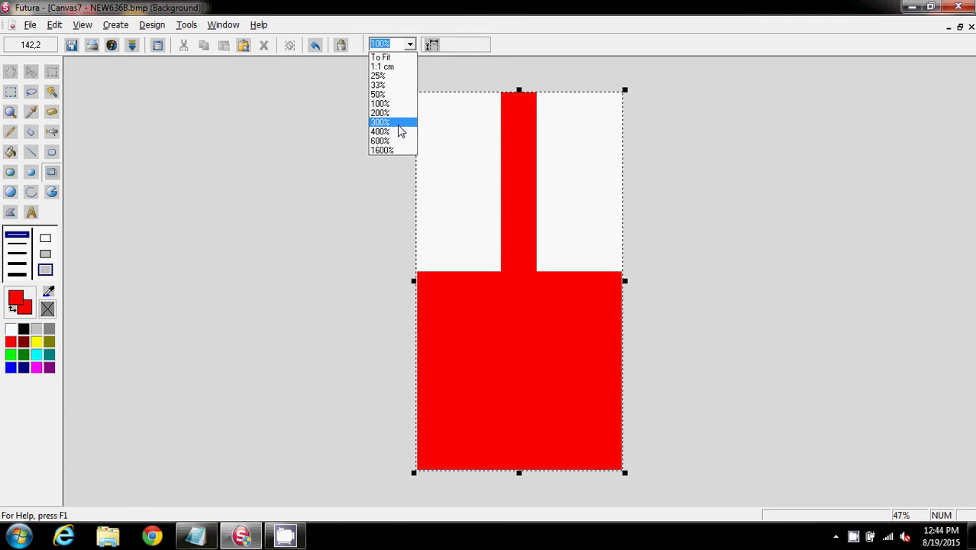
click(397, 131)
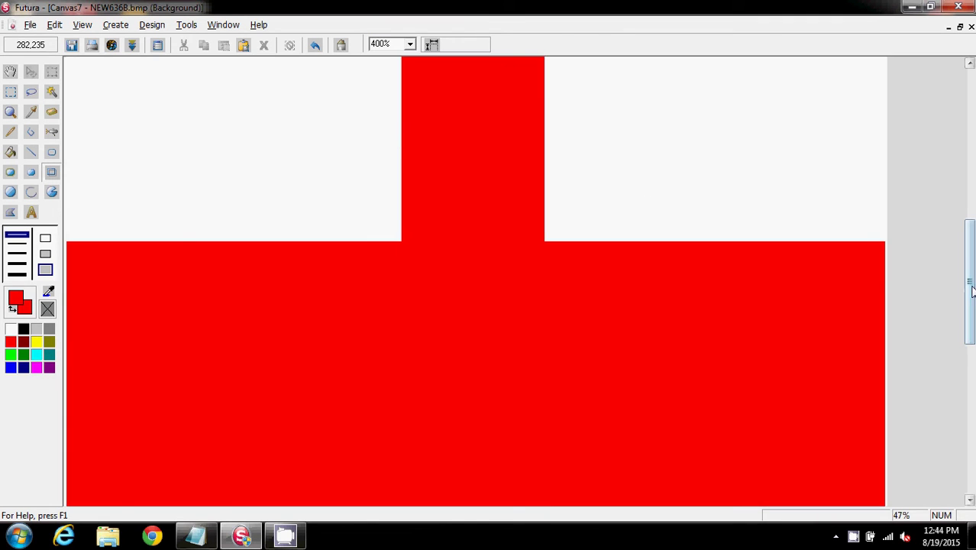
drag(970, 284, 970, 128)
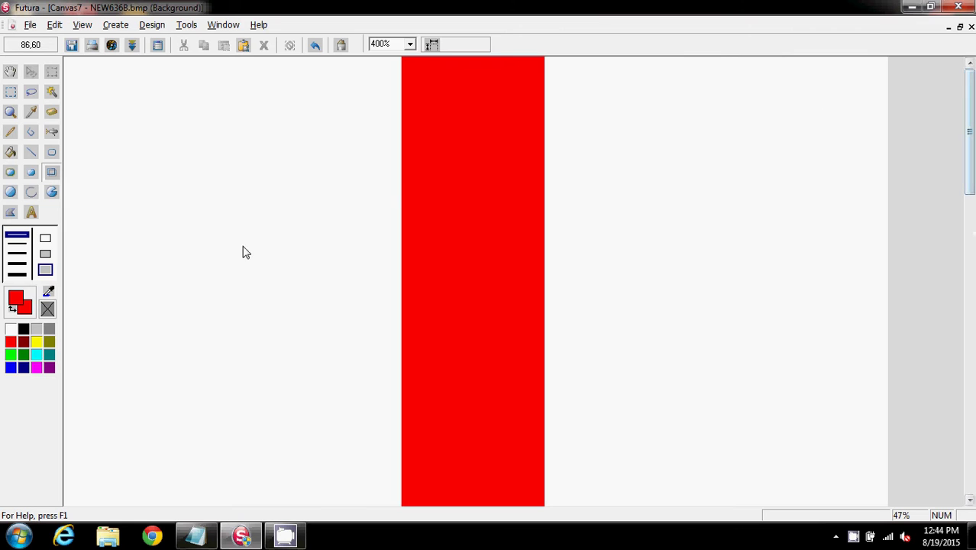
click(10, 194)
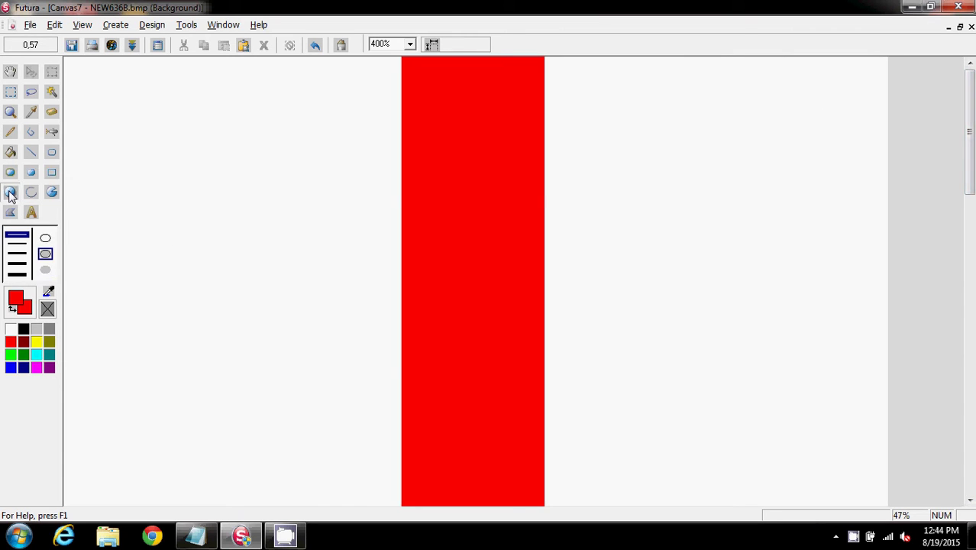
click(11, 370)
Step: Draw a solid-filled blue circle across the top of the red stem
click(45, 272)
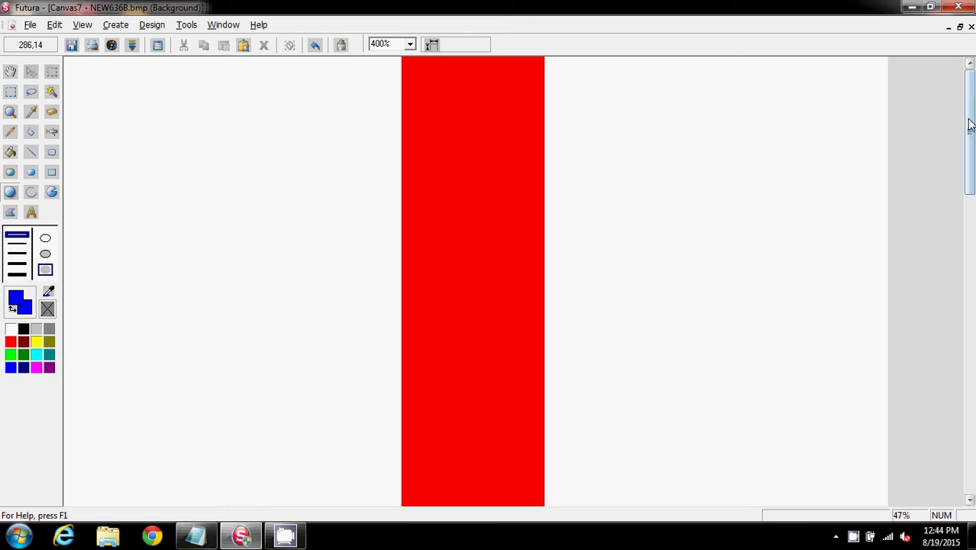
click(403, 61)
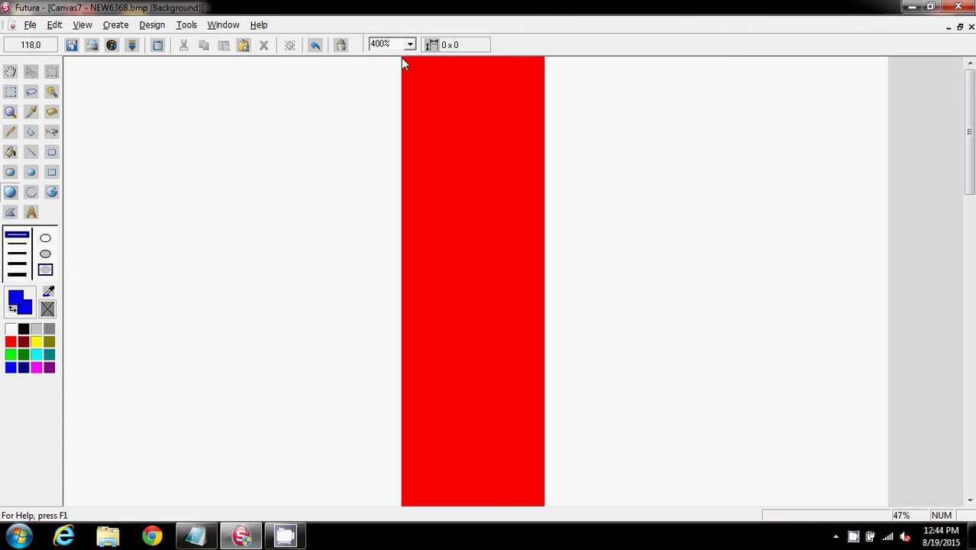
drag(402, 61, 496, 202)
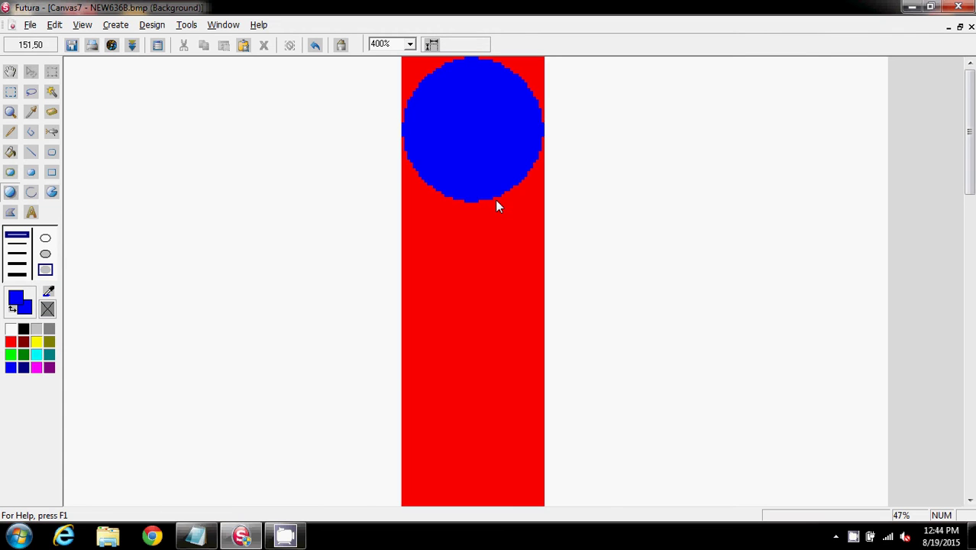
Step: Zoom to 600% and scroll up to the circle at the stem's top
click(409, 43)
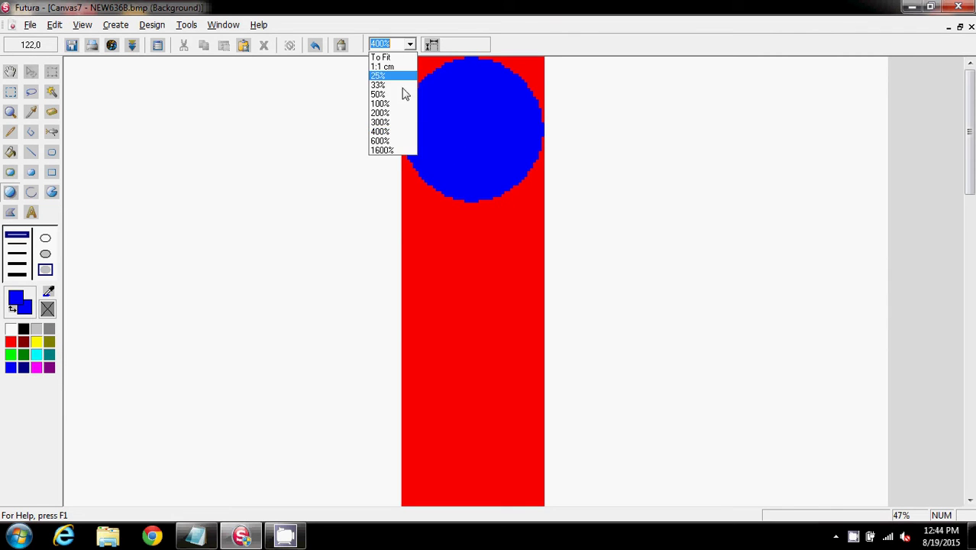
click(396, 141)
drag(966, 266, 958, 66)
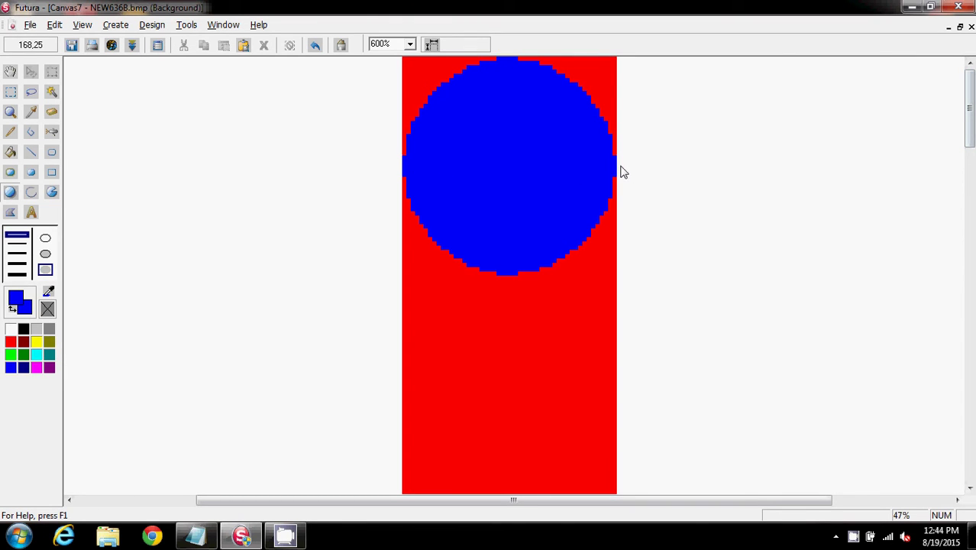
Step: Flood-fill the red corners on both sides of the circle with white
click(11, 330)
right_click(11, 330)
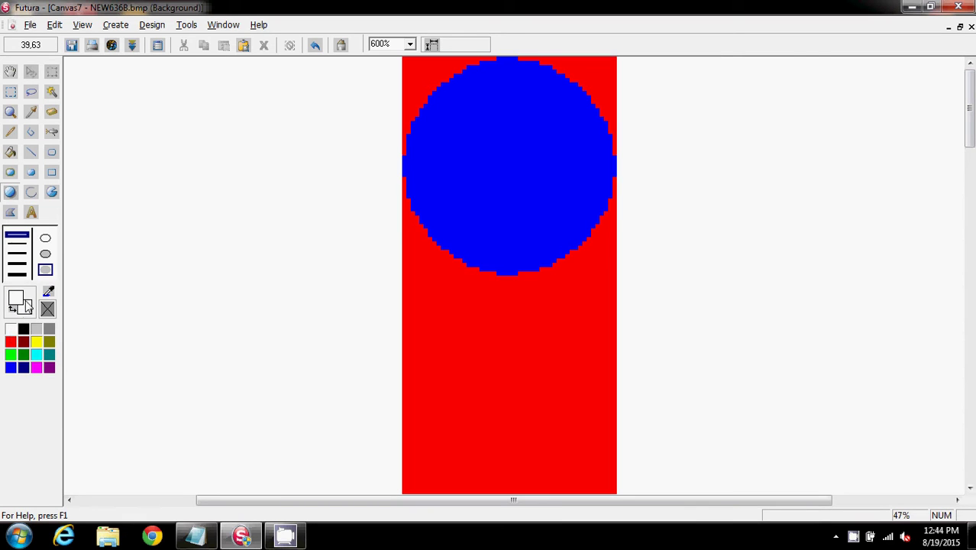
click(10, 153)
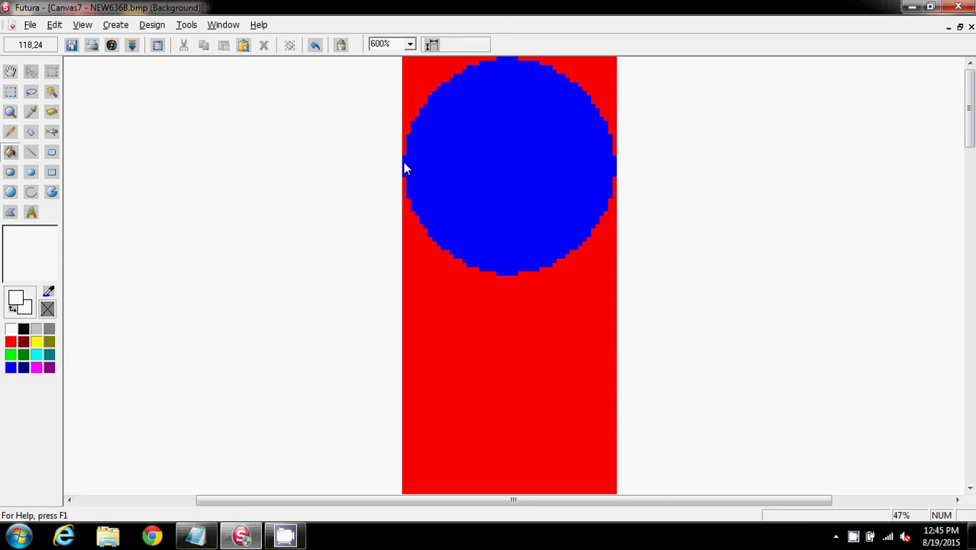
click(425, 82)
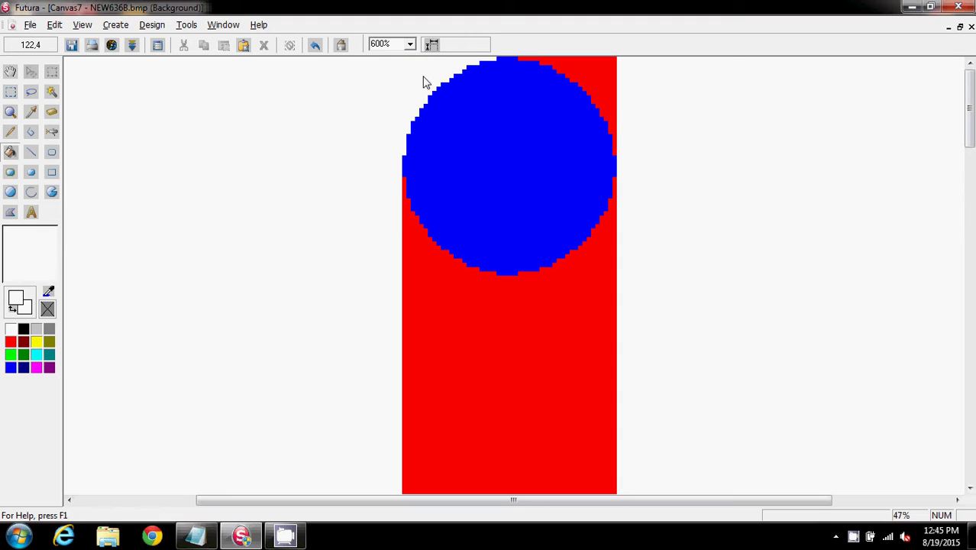
click(607, 82)
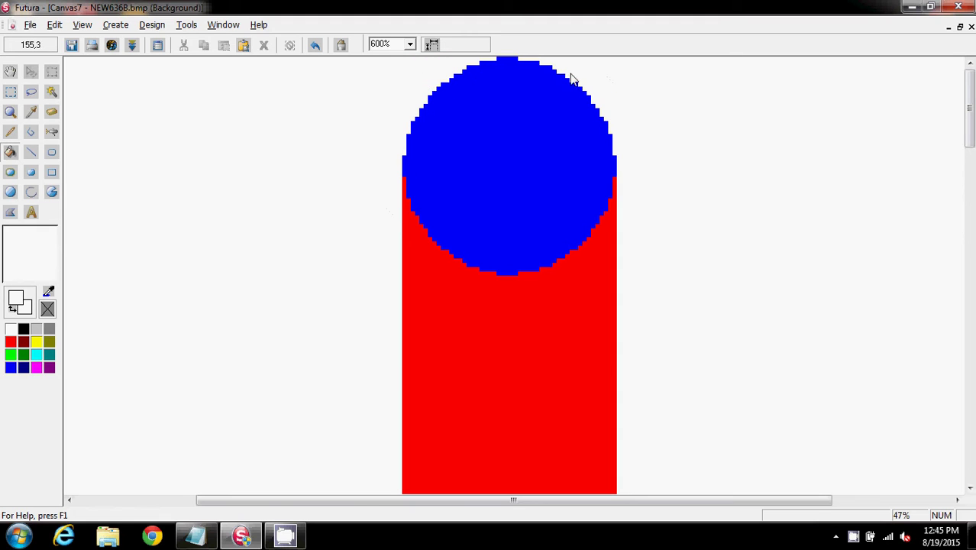
Step: Fill the blue circle red to form a rounded cap, then return to 100% zoom
click(10, 342)
right_click(11, 343)
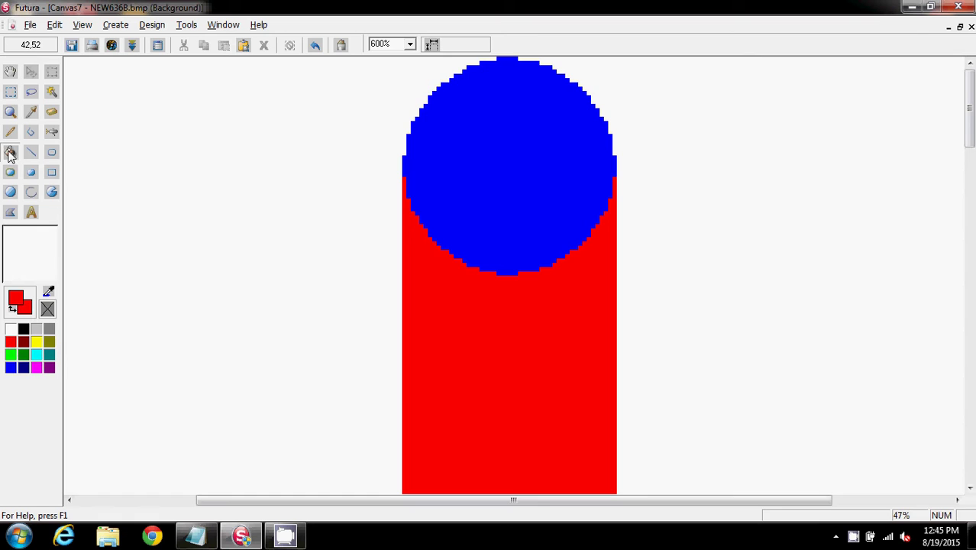
click(498, 164)
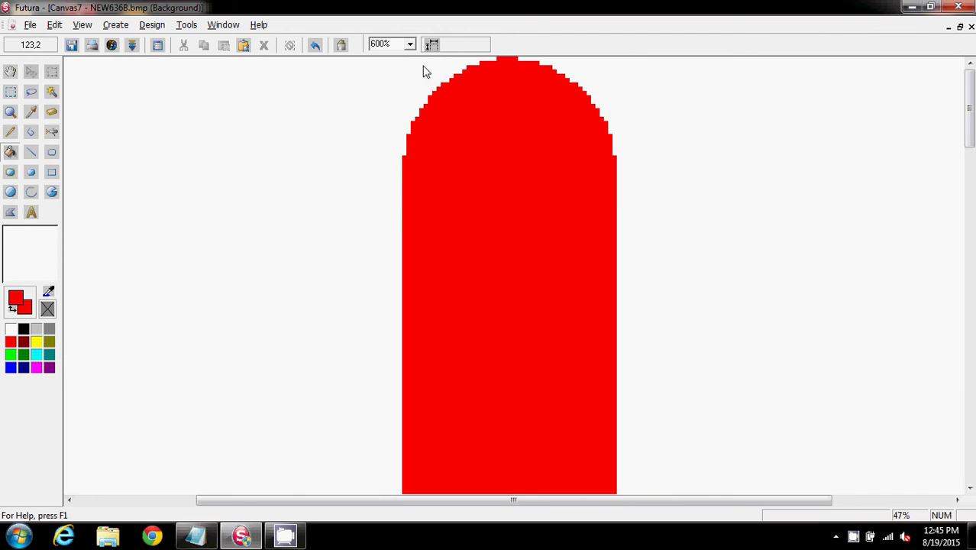
click(410, 44)
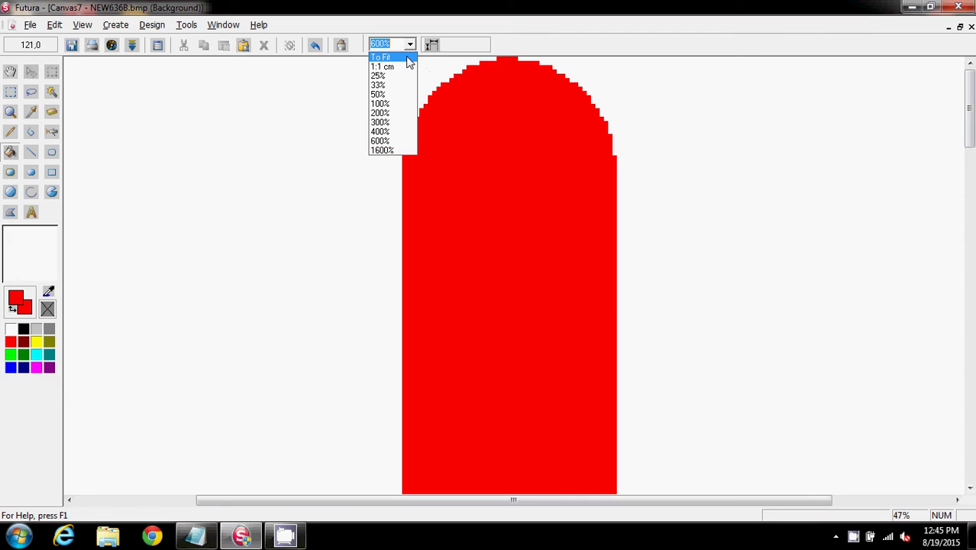
click(409, 59)
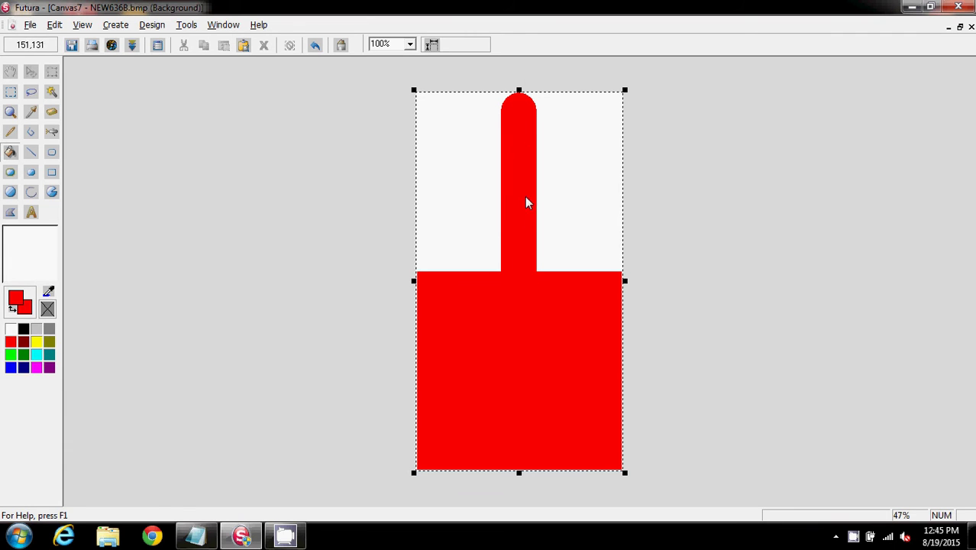
Step: Save the bitmap as lsfob in the Images folder and exit to the embroidery canvas
click(971, 27)
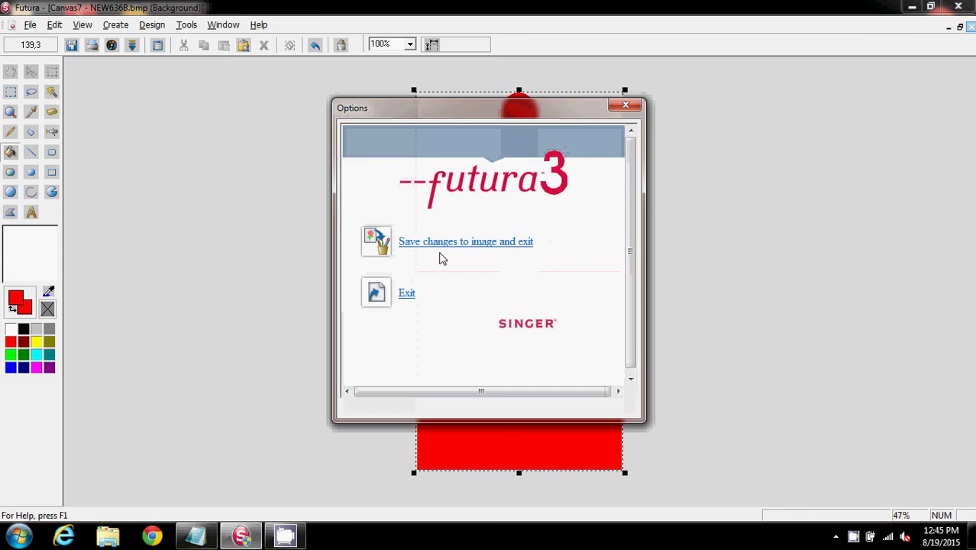
click(451, 242)
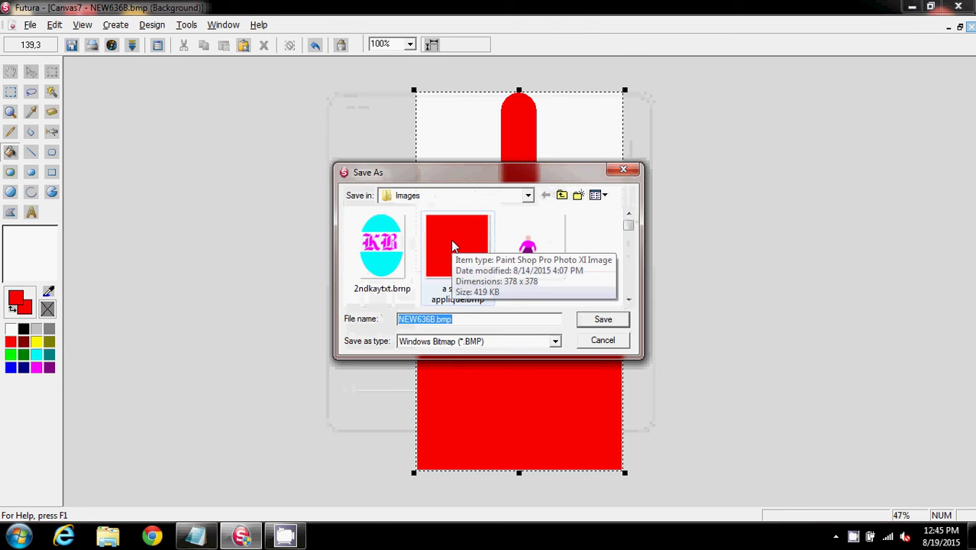
text(ls)
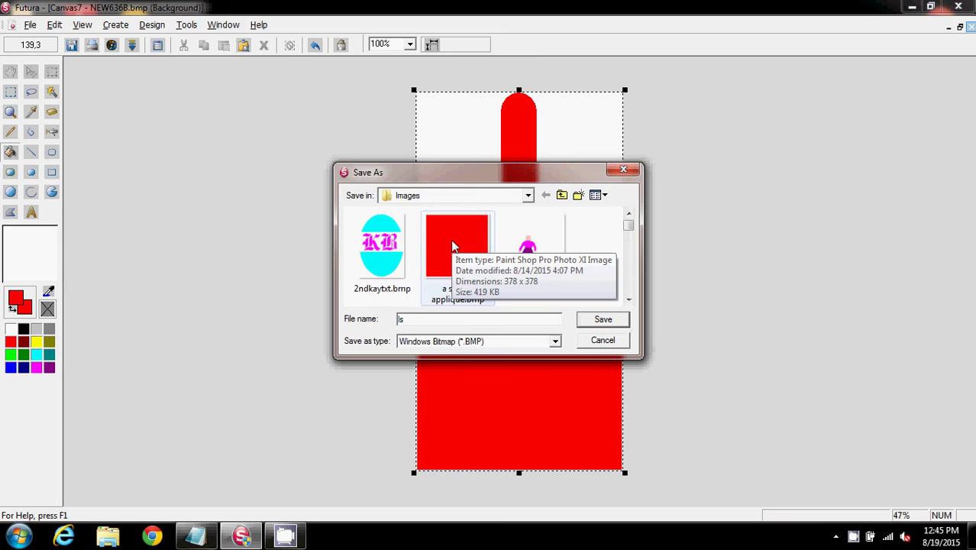
text(fob)
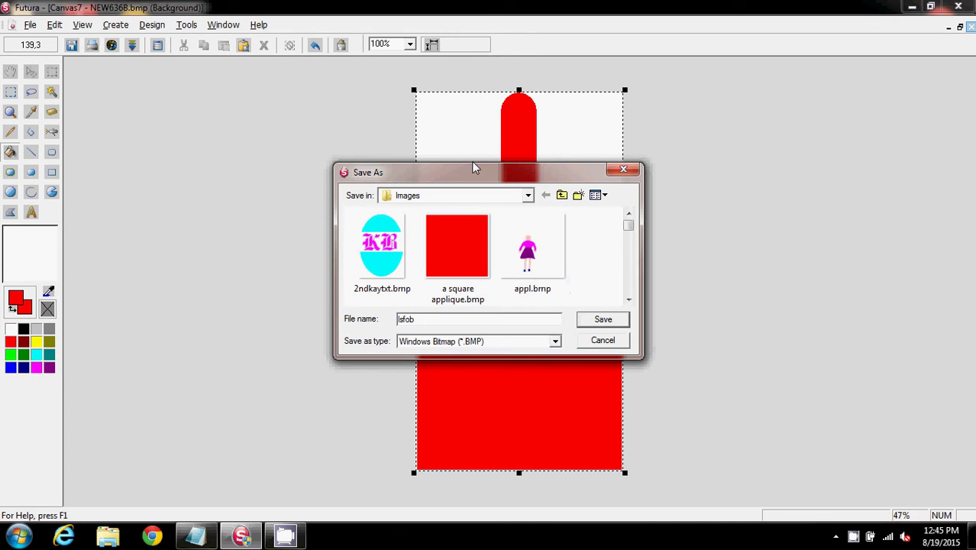
click(528, 196)
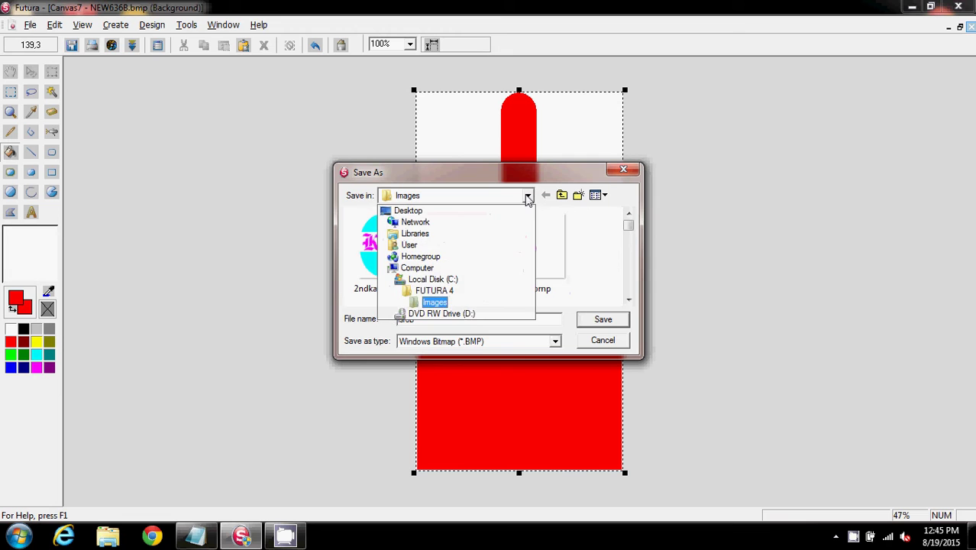
click(471, 304)
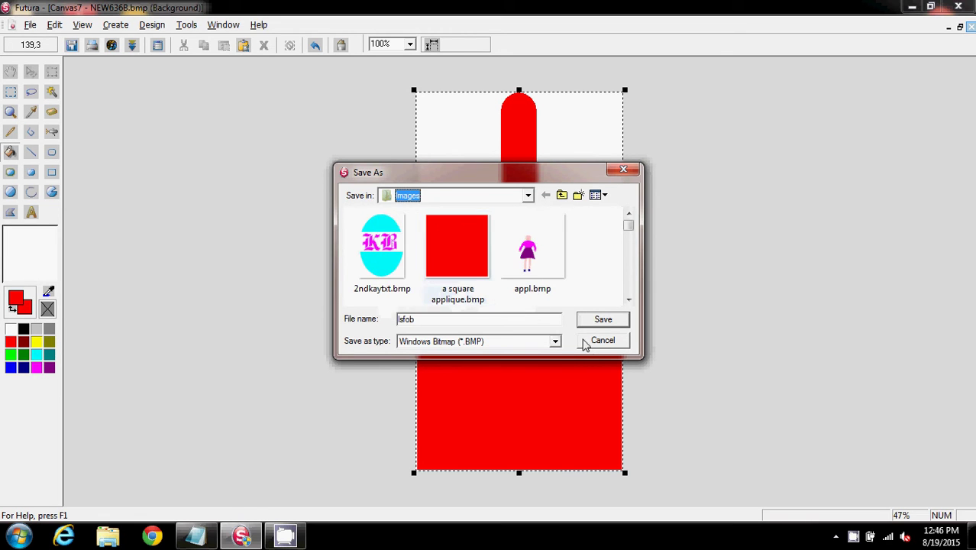
click(604, 321)
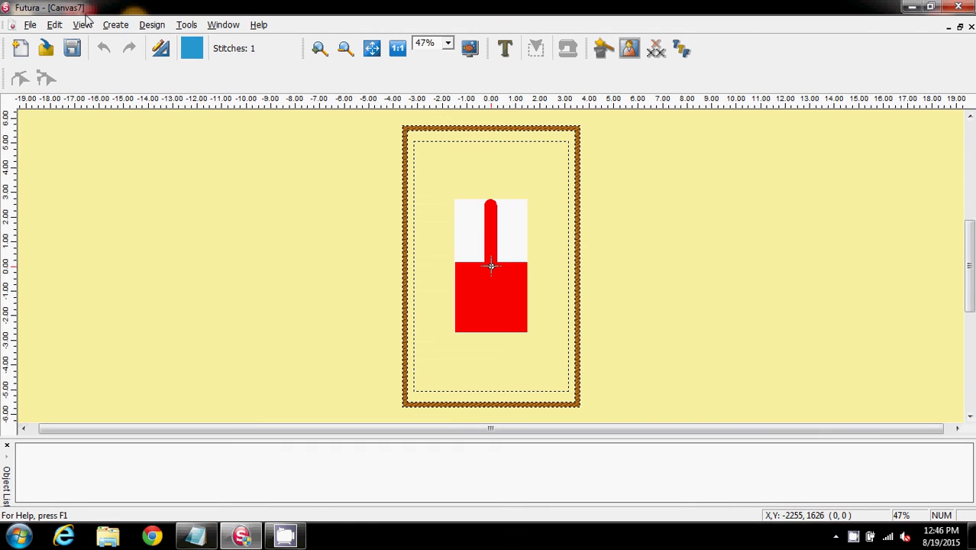
Step: Start Autopunch on the red fob image and tighten the crop area slightly
click(115, 24)
click(169, 97)
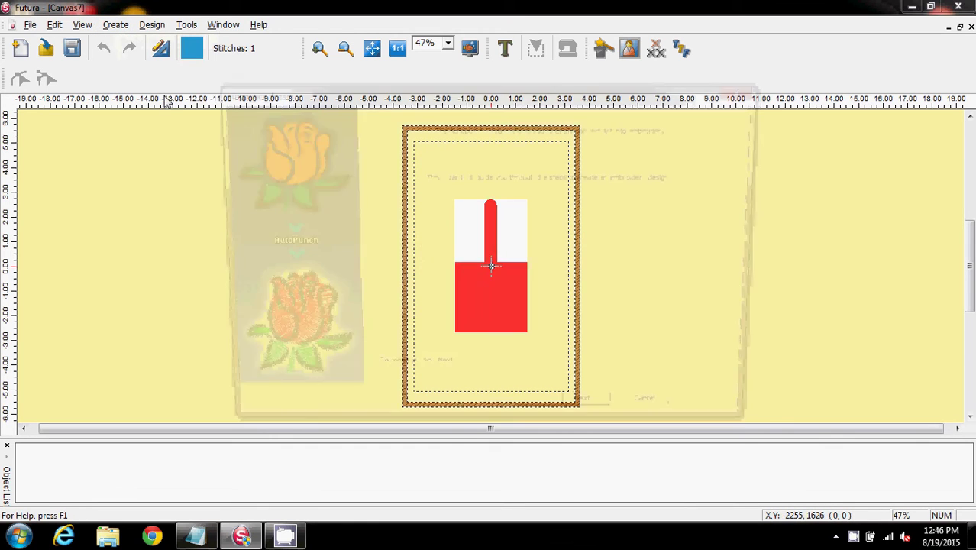
click(606, 420)
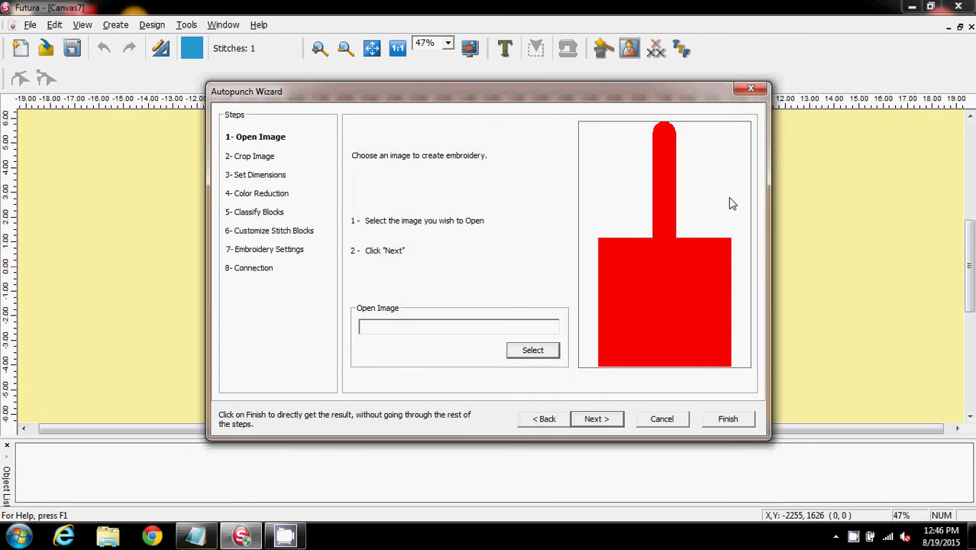
click(592, 423)
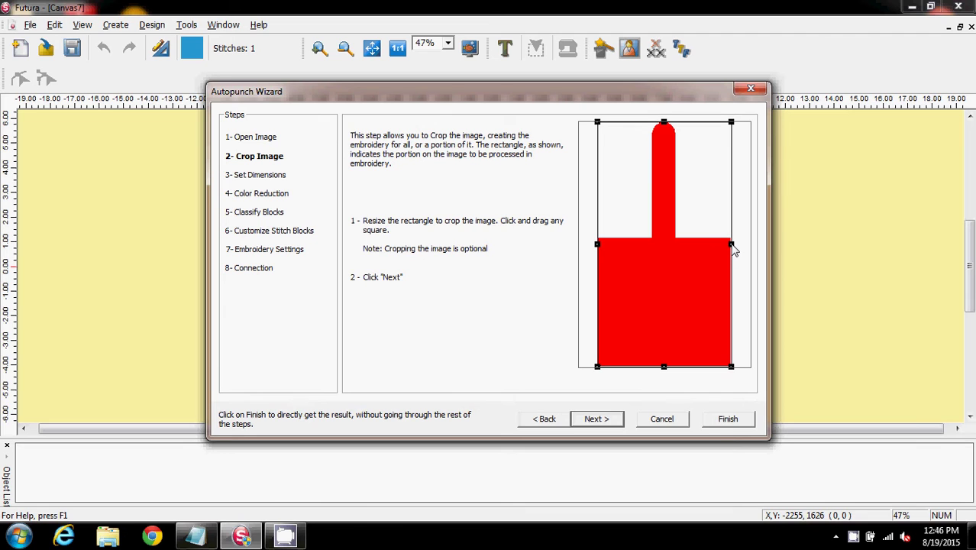
drag(733, 249, 732, 247)
drag(664, 369, 665, 371)
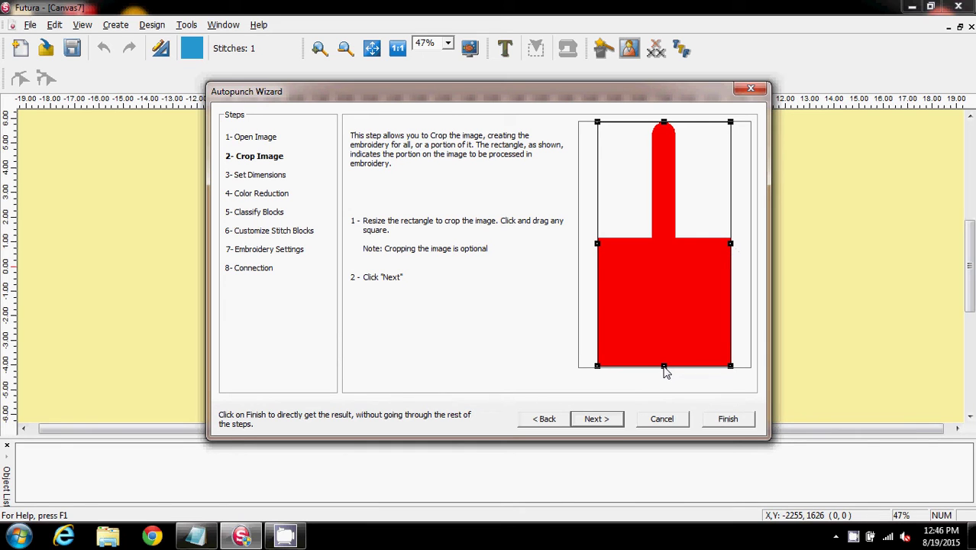
click(593, 421)
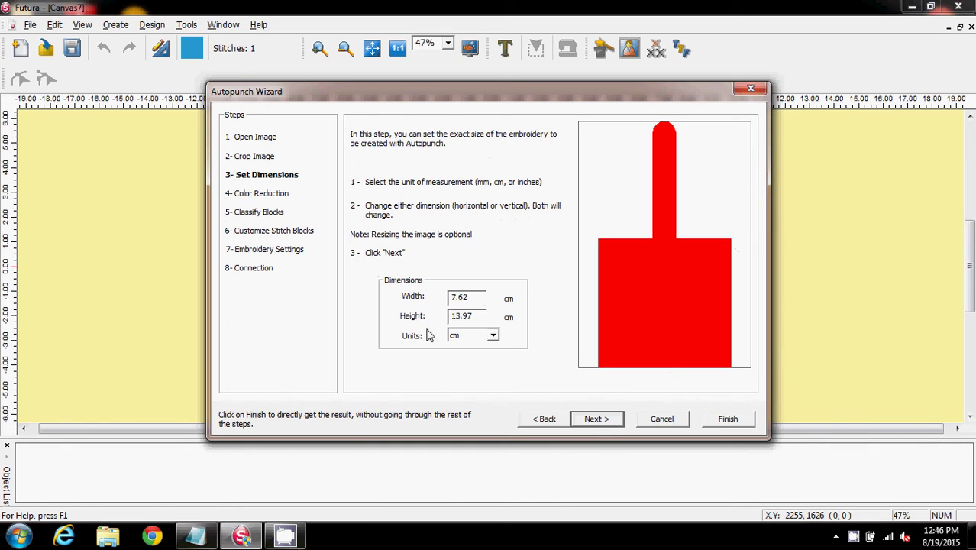
Step: Set the design size to 3.00 x 5.50 inches and finish the wizard to generate stitches
click(493, 337)
click(482, 356)
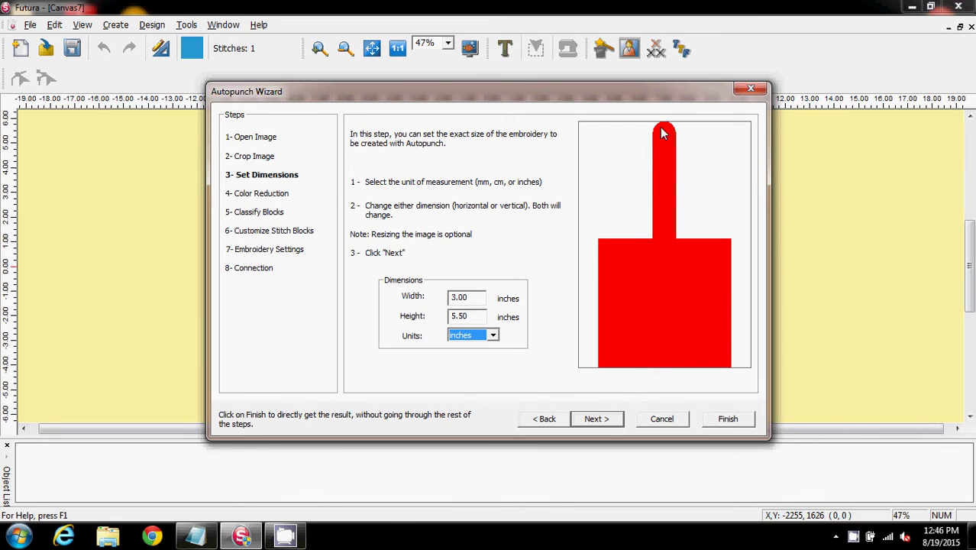
click(596, 420)
click(595, 420)
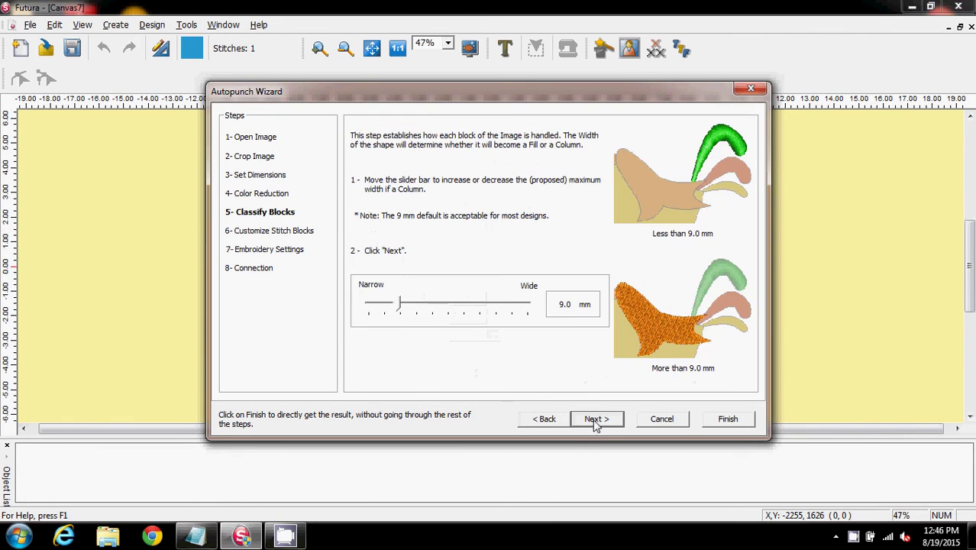
click(596, 420)
click(595, 420)
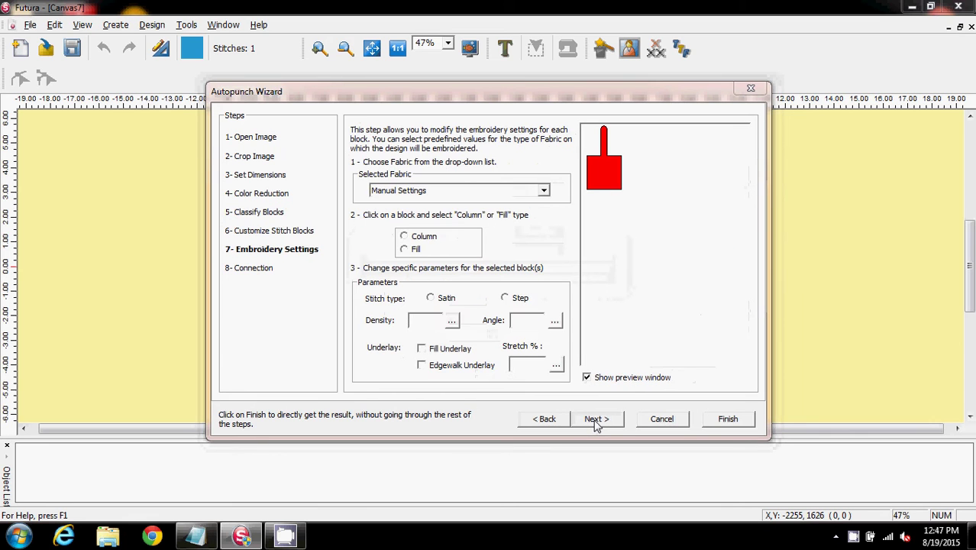
click(596, 420)
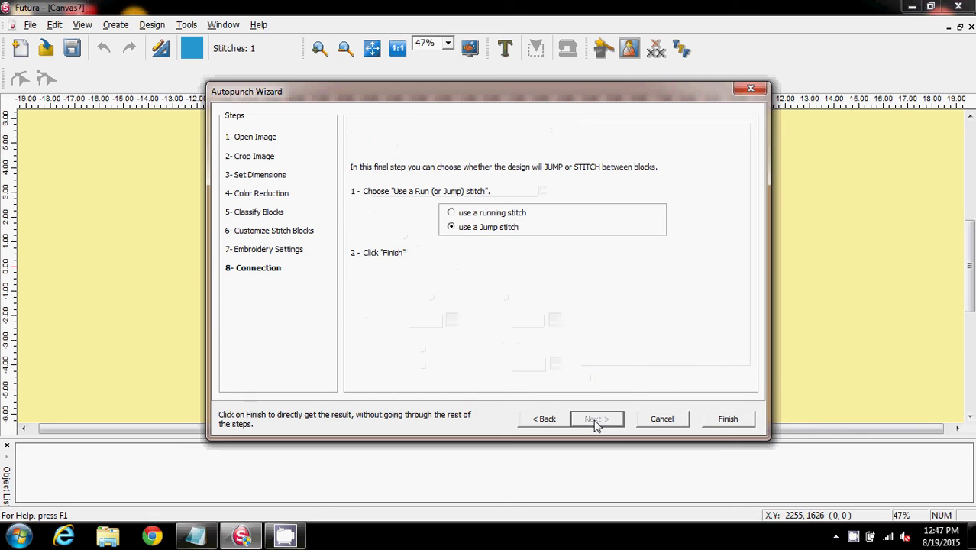
click(731, 421)
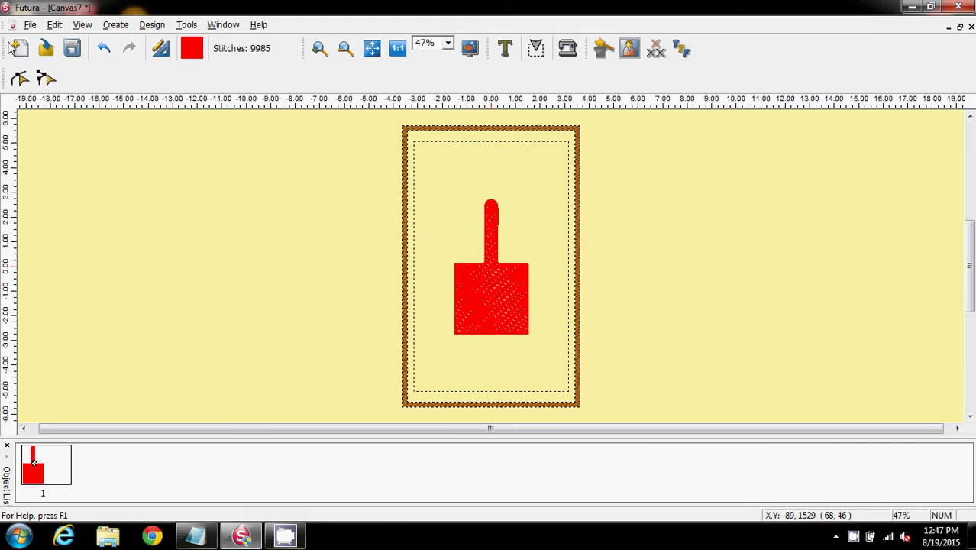
Step: Switch to Realistic View and zoom to 100% to inspect the red fob stitches
click(81, 25)
click(90, 45)
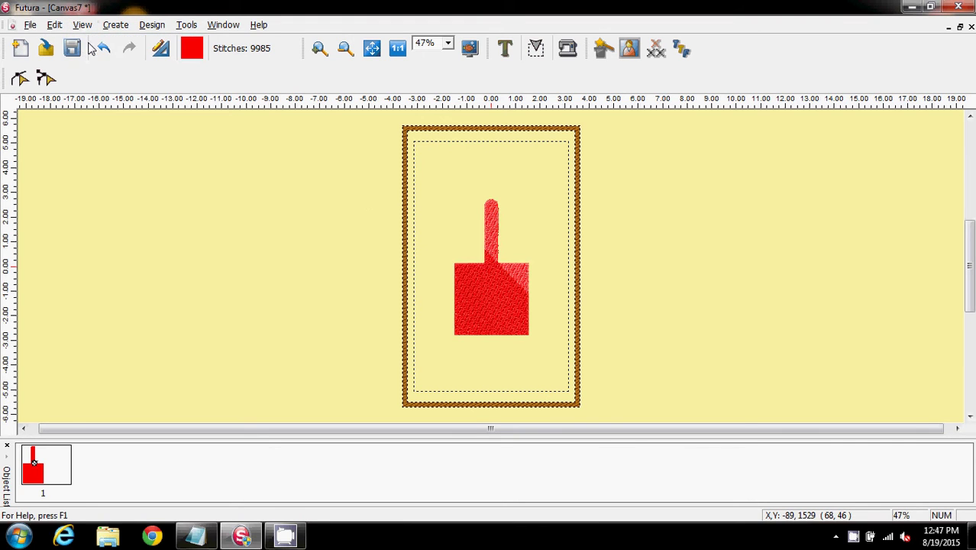
click(447, 43)
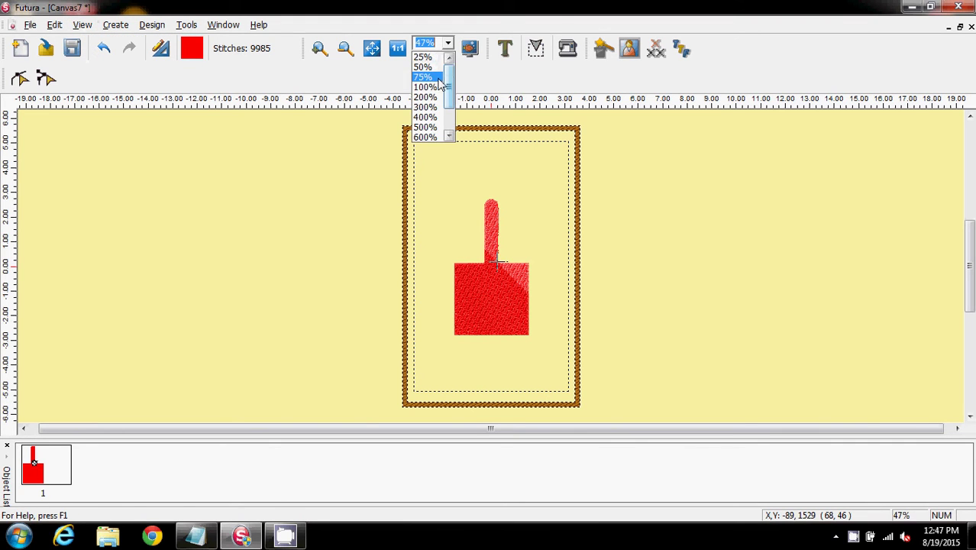
click(433, 86)
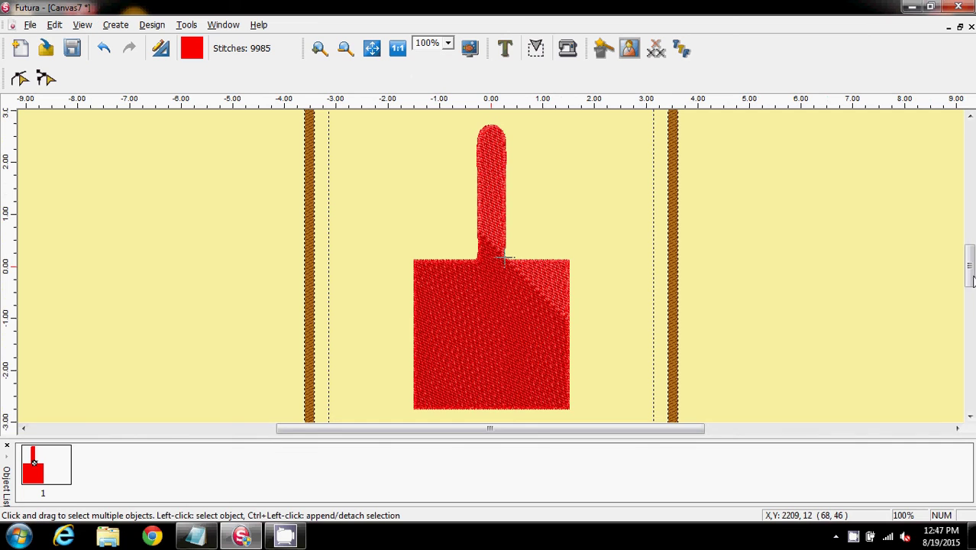
drag(969, 271, 969, 275)
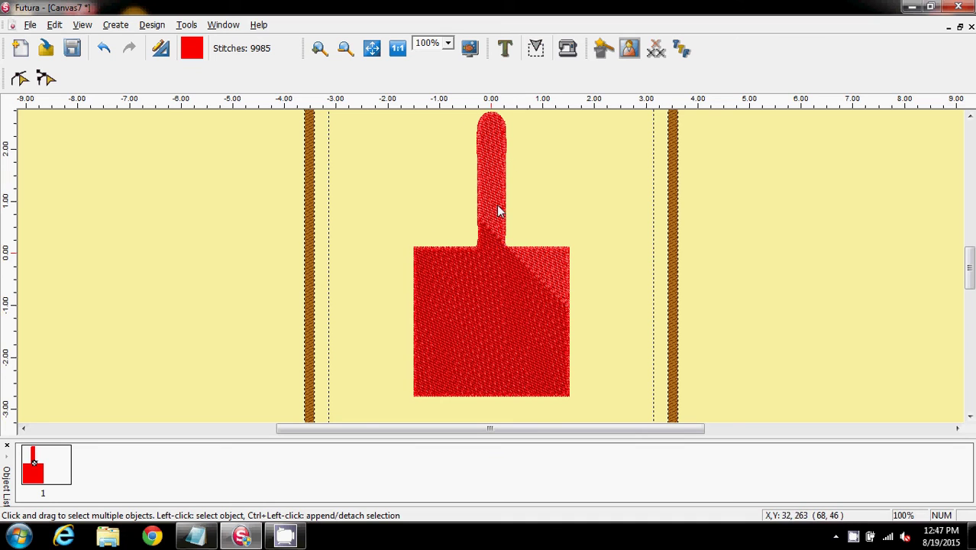
Step: Set the fob shape to Applique stitching, disabling first hold-down line and overlock stitches
click(19, 79)
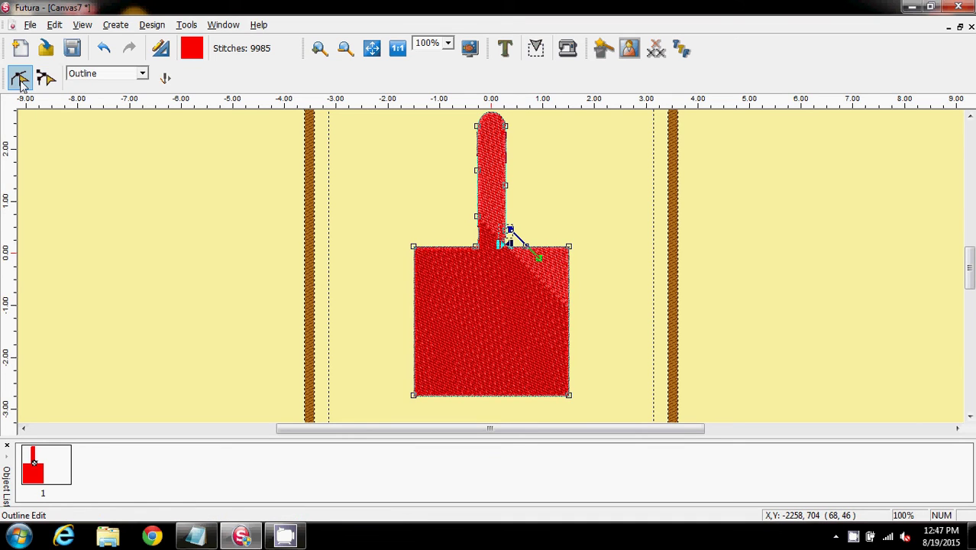
click(152, 25)
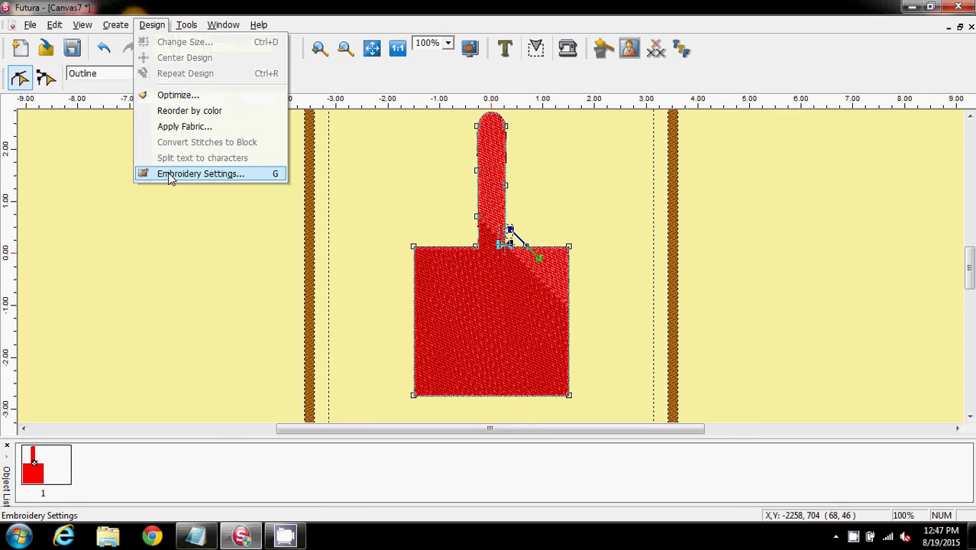
click(171, 175)
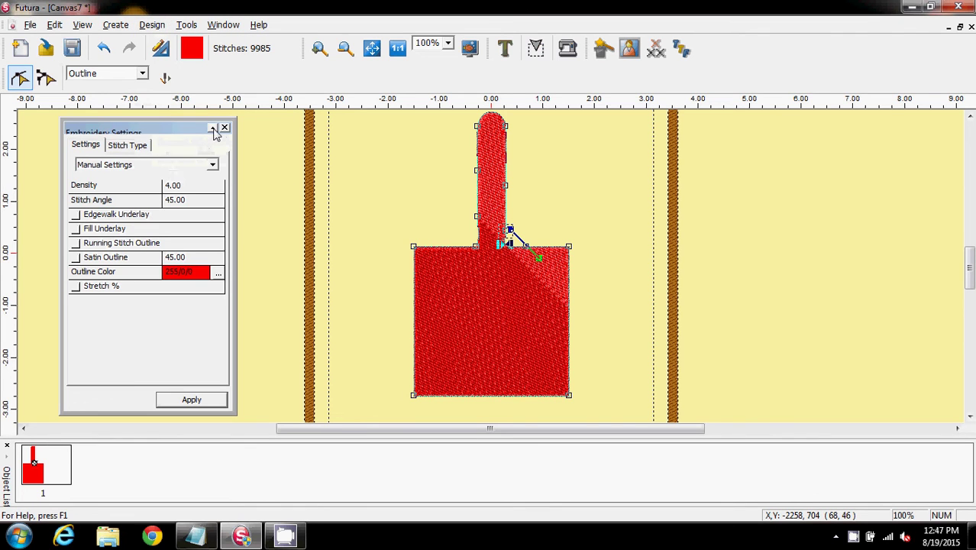
click(126, 147)
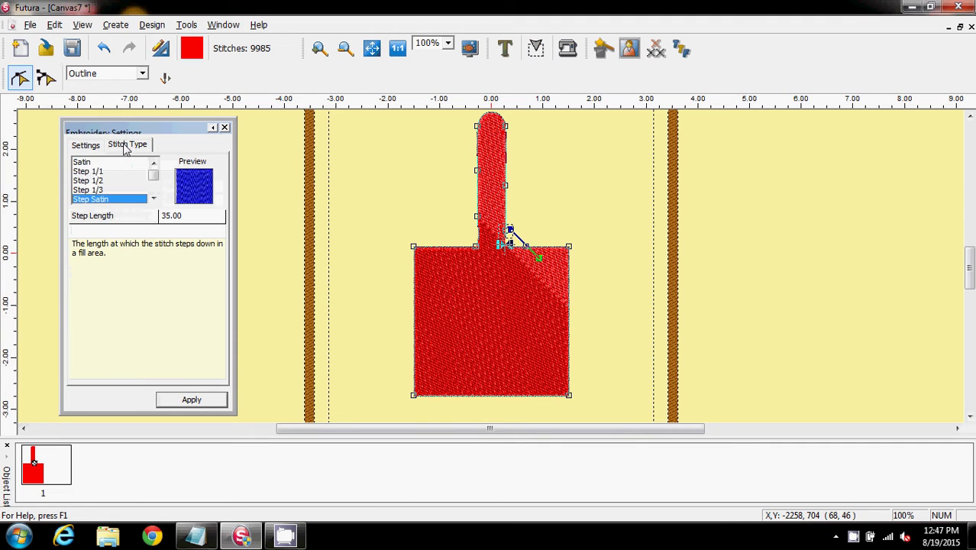
scroll(154, 191, down, 3)
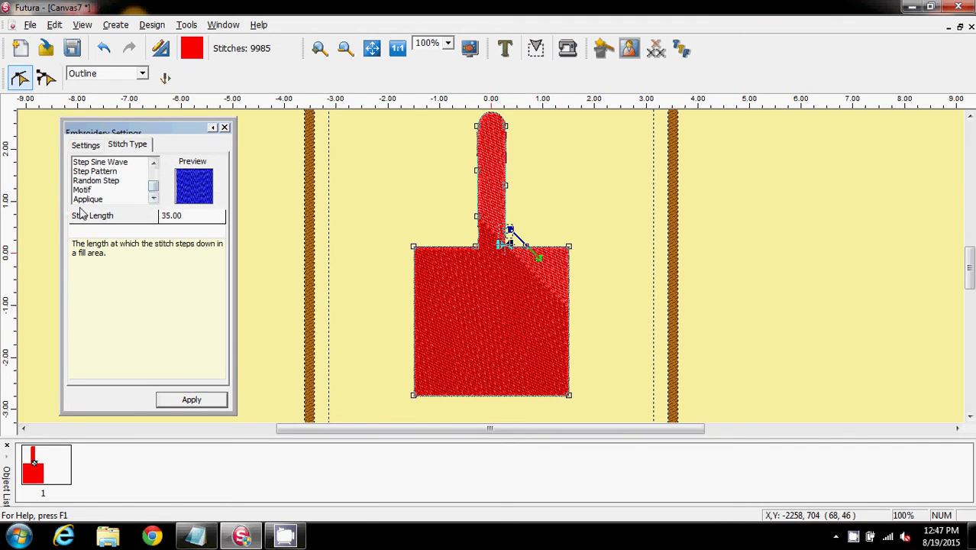
click(86, 201)
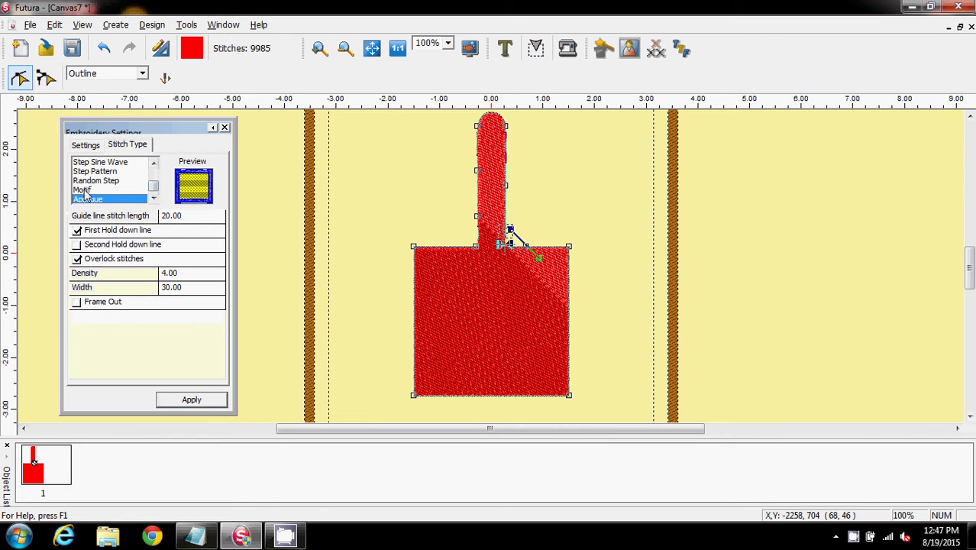
click(77, 231)
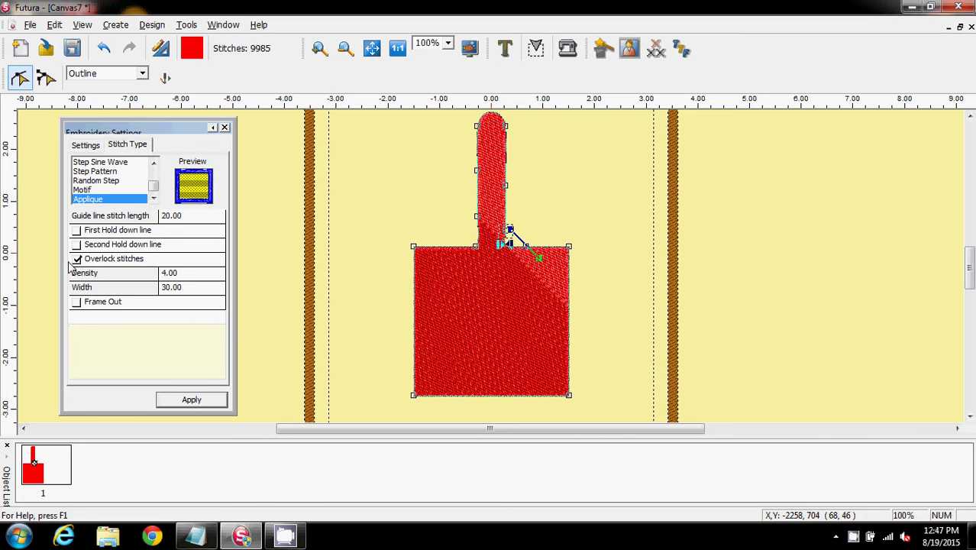
click(77, 260)
click(192, 401)
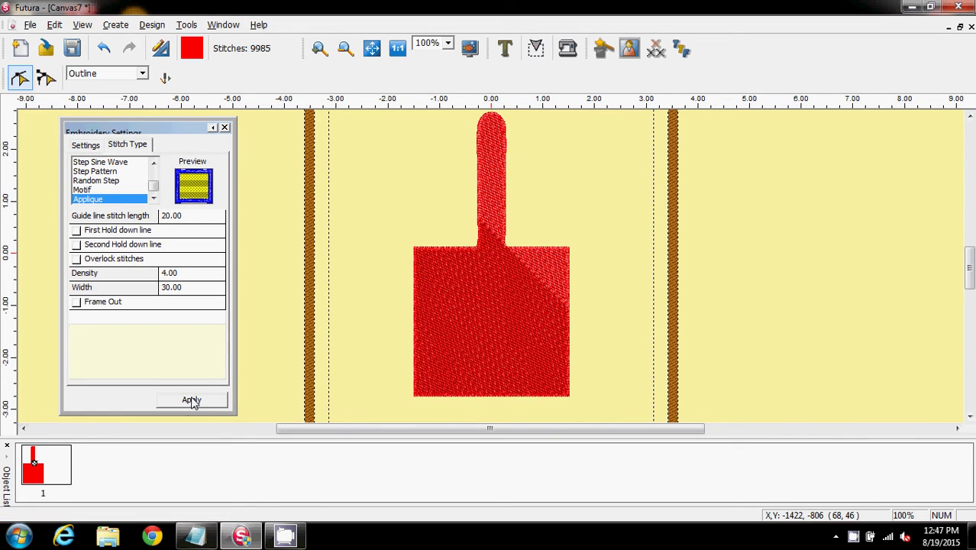
click(191, 401)
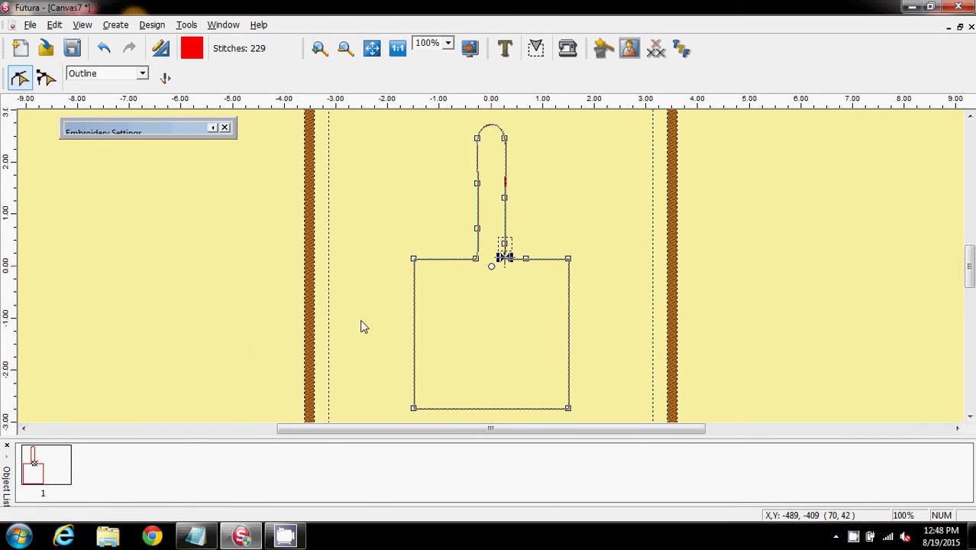
Step: Close the settings panel, exit outline editing, and make the screen background black
click(224, 129)
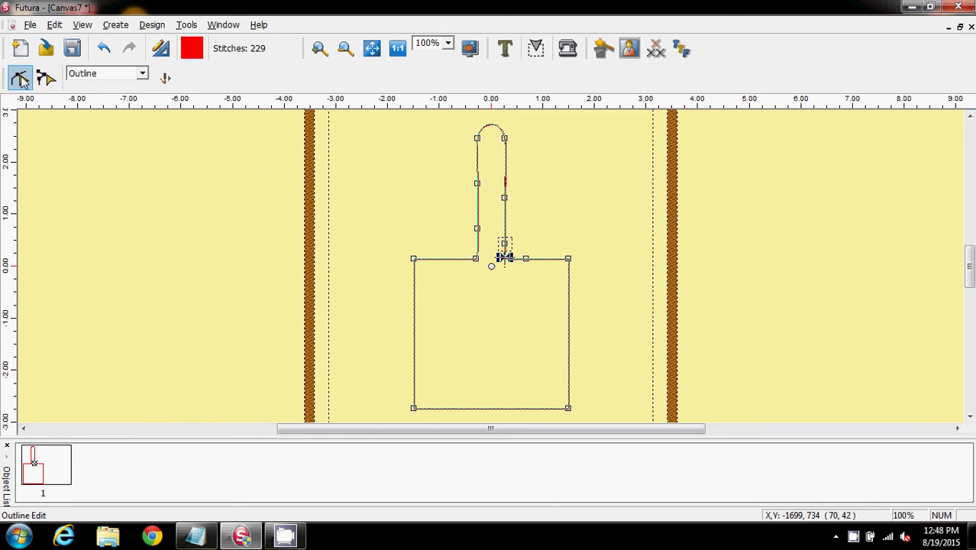
click(344, 228)
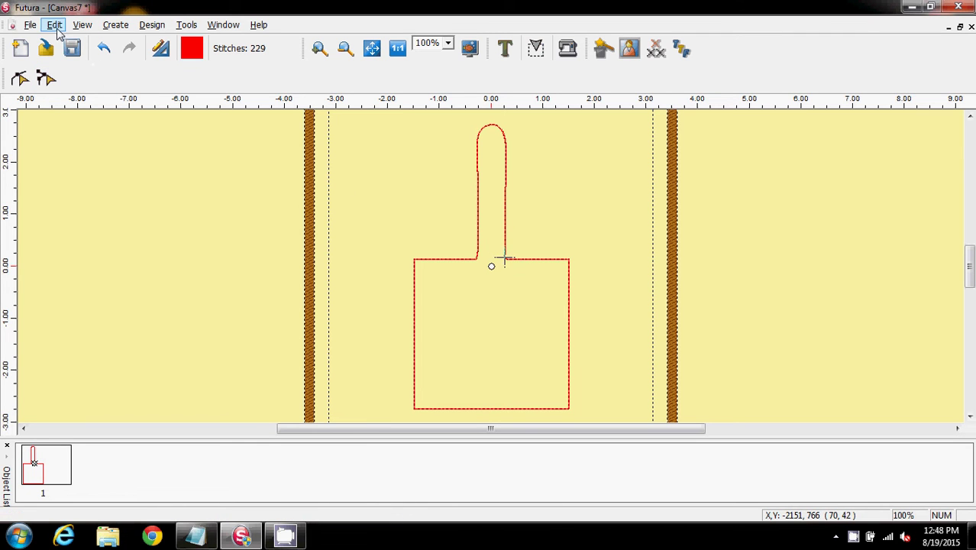
click(82, 24)
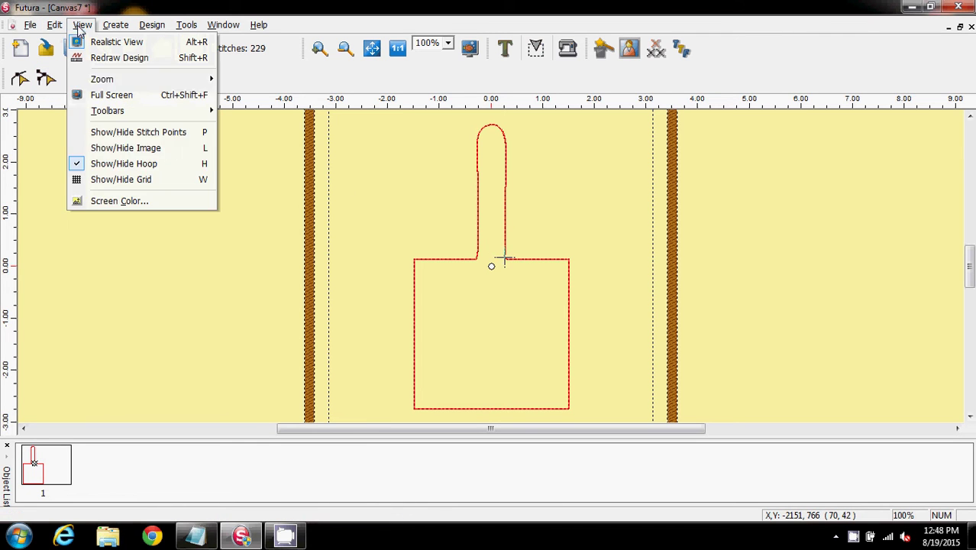
click(102, 202)
click(342, 266)
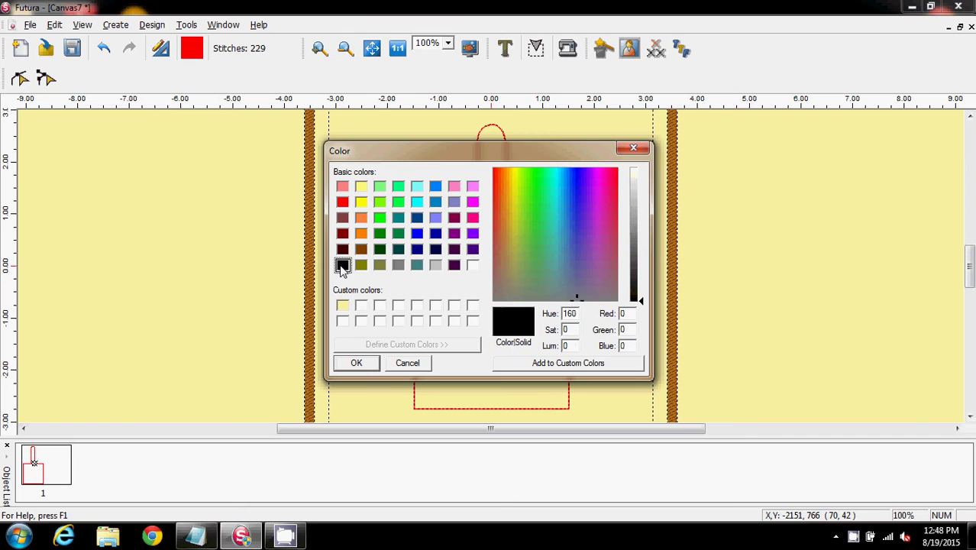
click(356, 364)
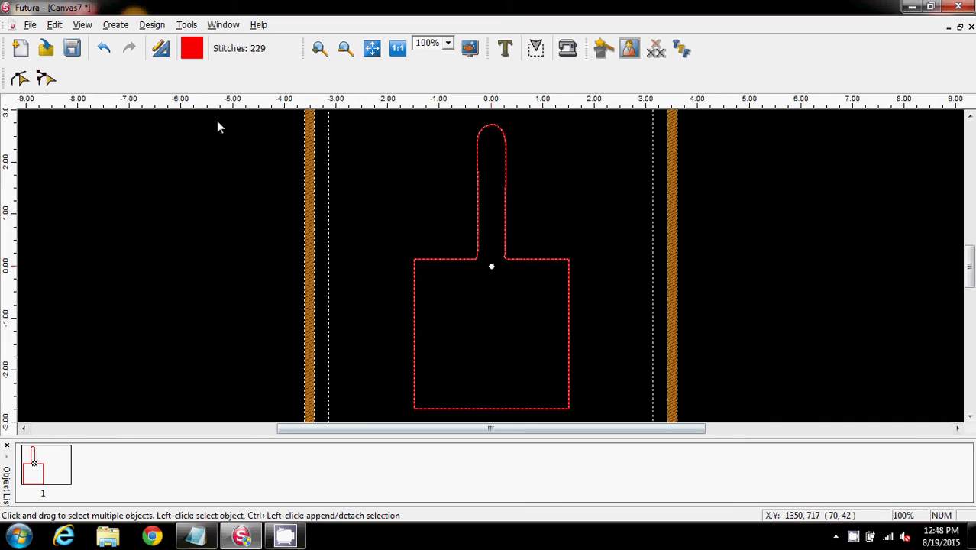
Step: Set the fob outline's applique guide line stitch length to 50 and review the result
click(20, 79)
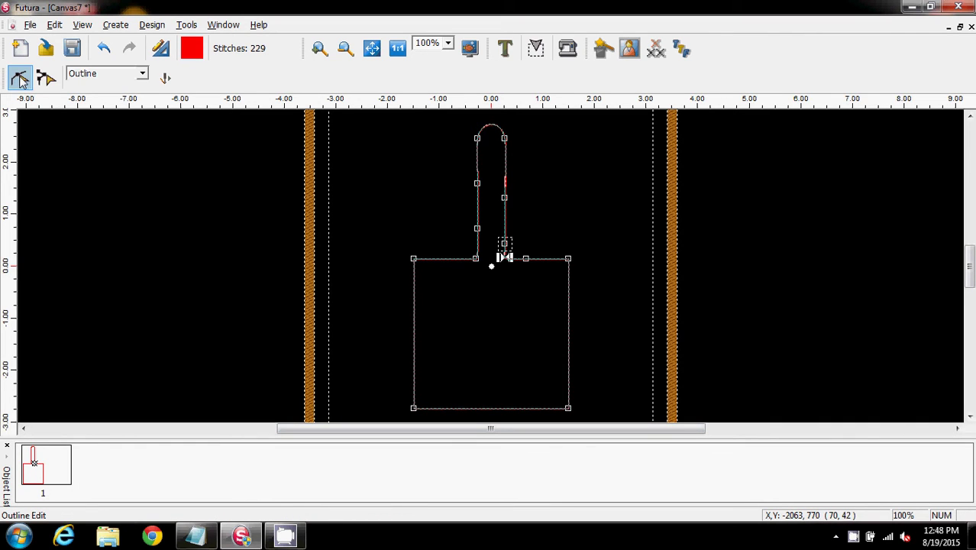
click(152, 24)
click(178, 174)
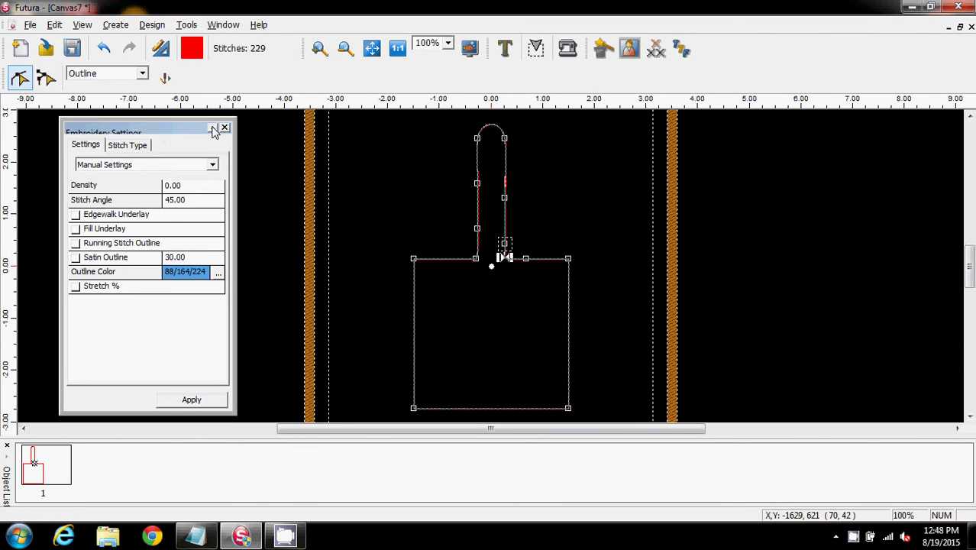
click(128, 146)
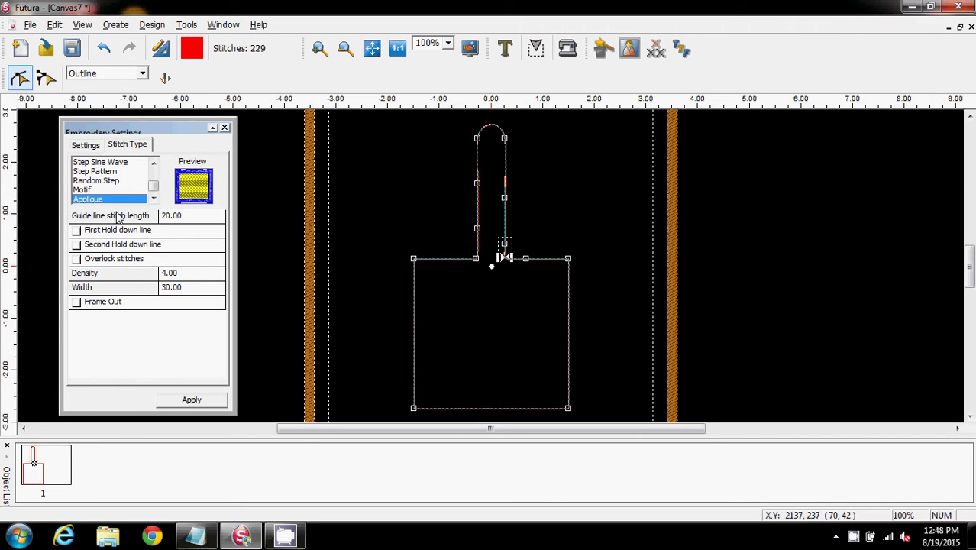
click(178, 218)
text(50)
click(192, 401)
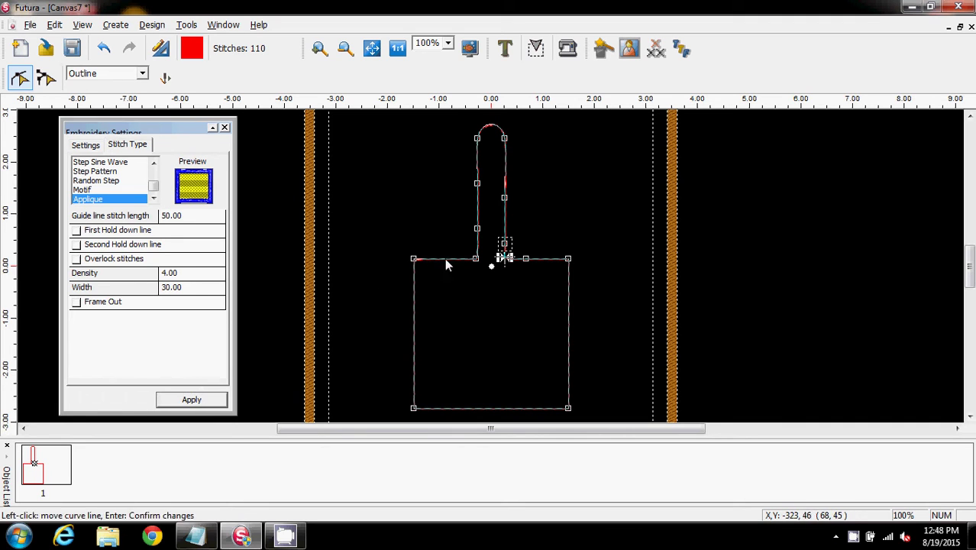
click(225, 127)
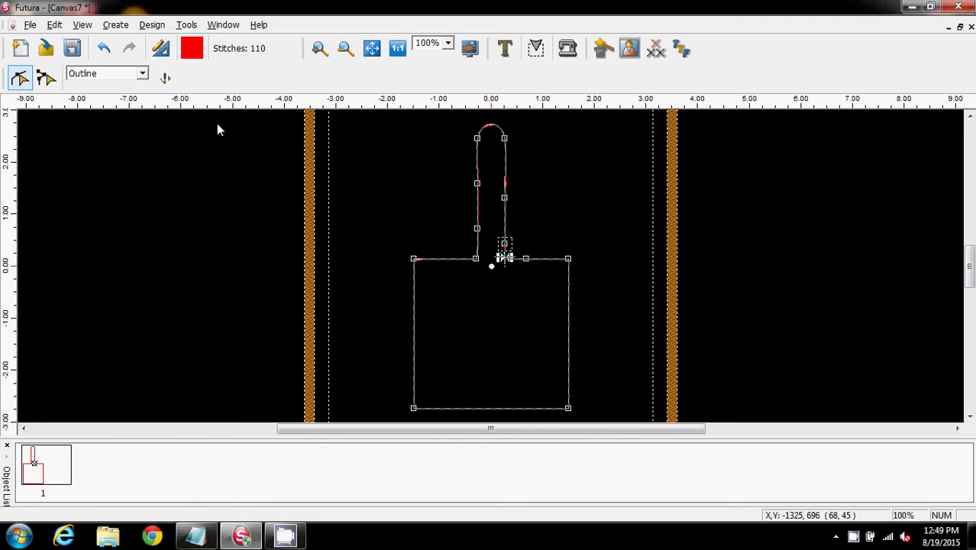
click(26, 78)
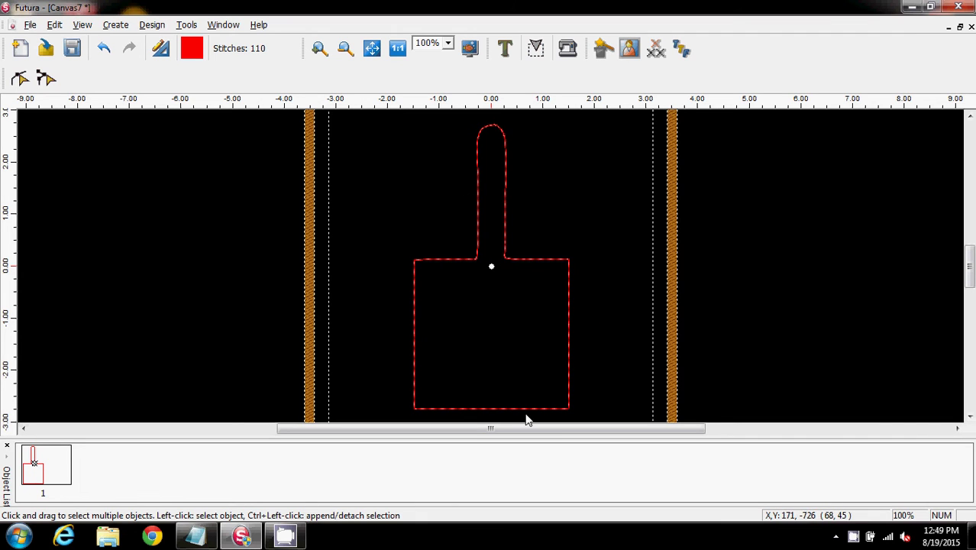
Step: Raise the guide line stitch length to 100, cutting the outline to 71 stitches
click(21, 81)
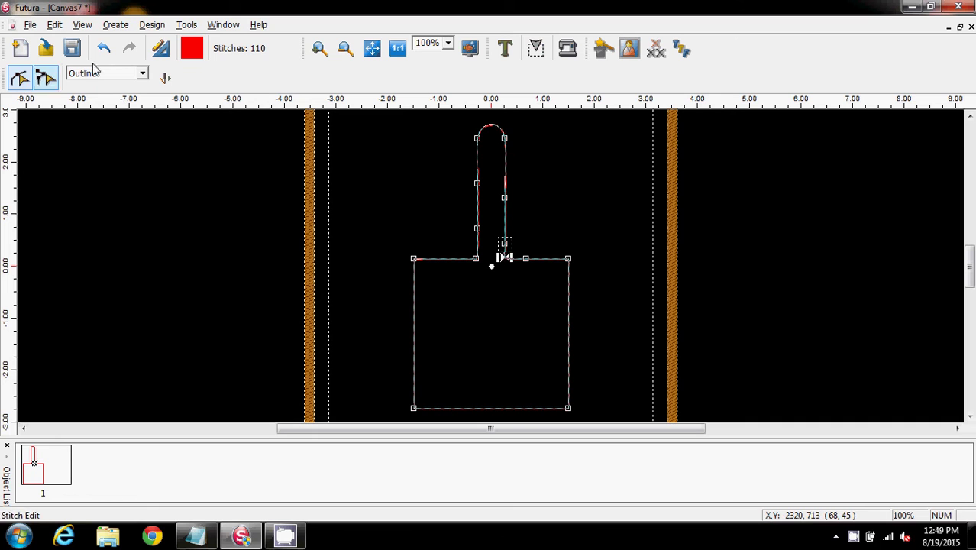
click(151, 25)
click(174, 175)
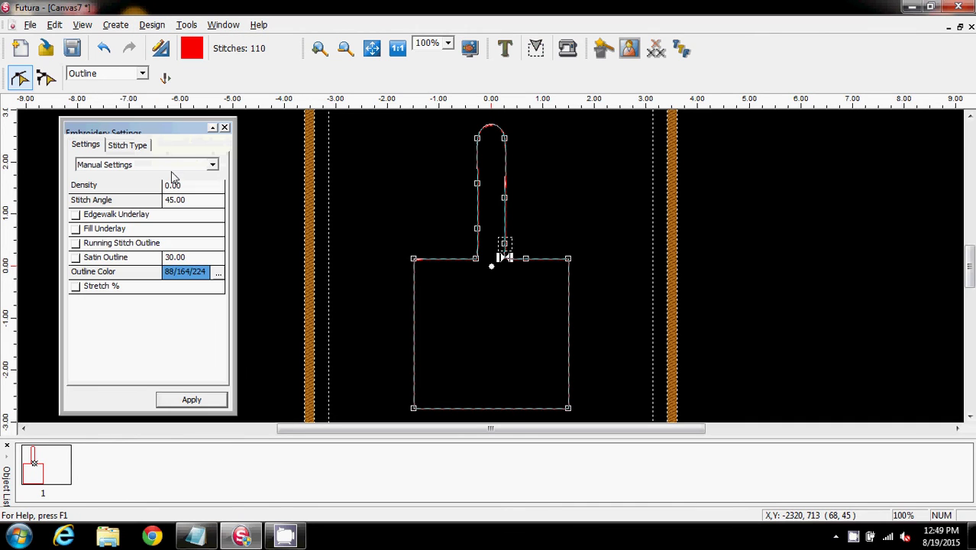
click(133, 150)
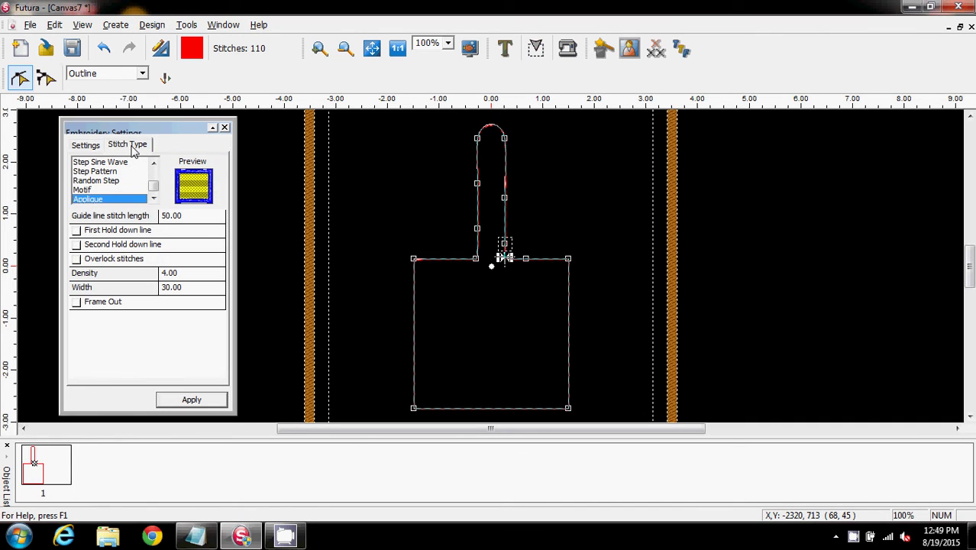
click(187, 220)
text(10)
click(200, 402)
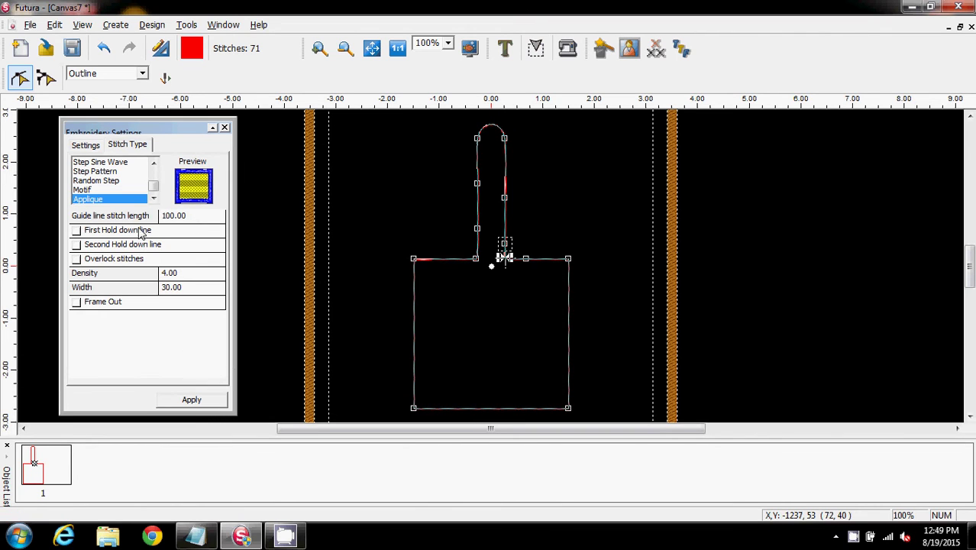
click(224, 127)
click(19, 78)
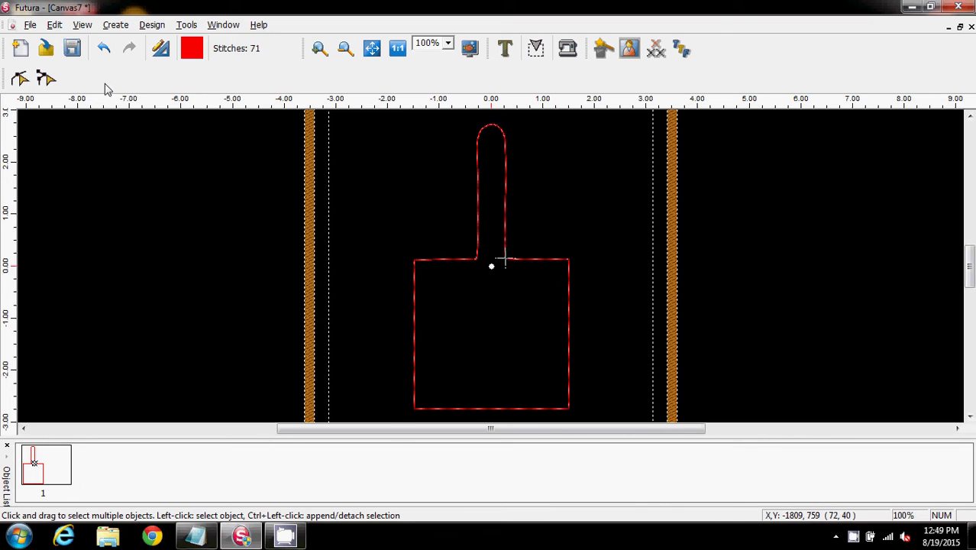
Step: Replay the 71-stitch red applique outline with Redraw Design playback to preview its sew-out
click(82, 25)
click(99, 60)
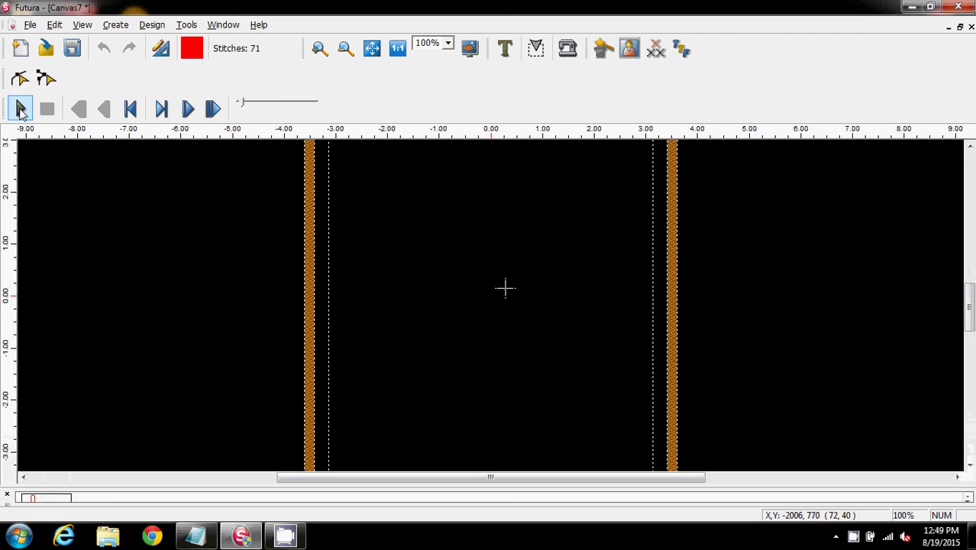
click(20, 109)
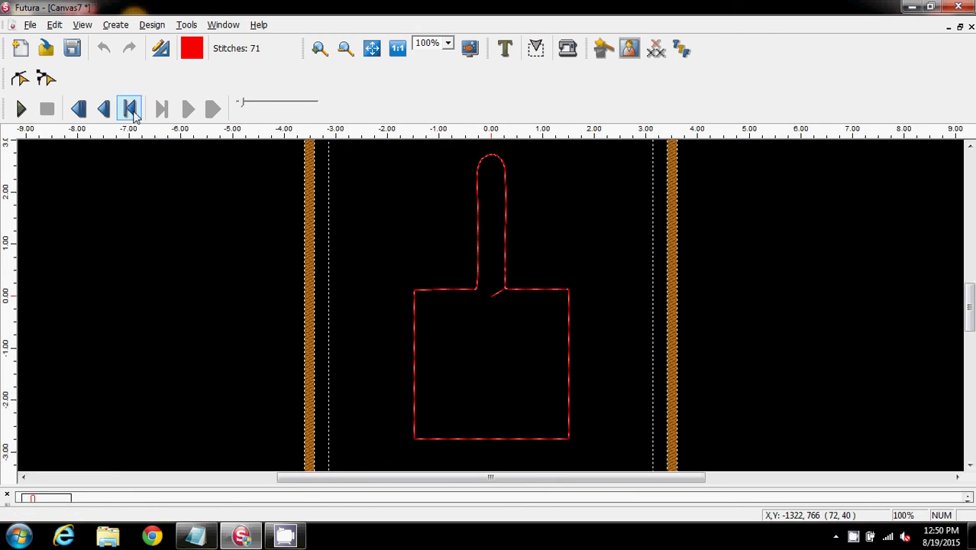
Step: Stop the stitch playback and change the screen colour from black to the pale yellow custom colour
click(82, 25)
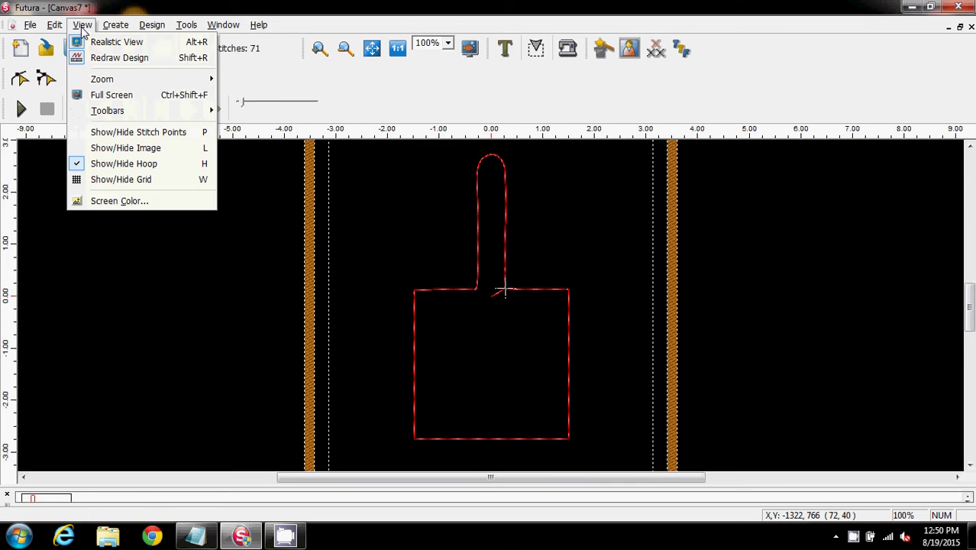
click(91, 60)
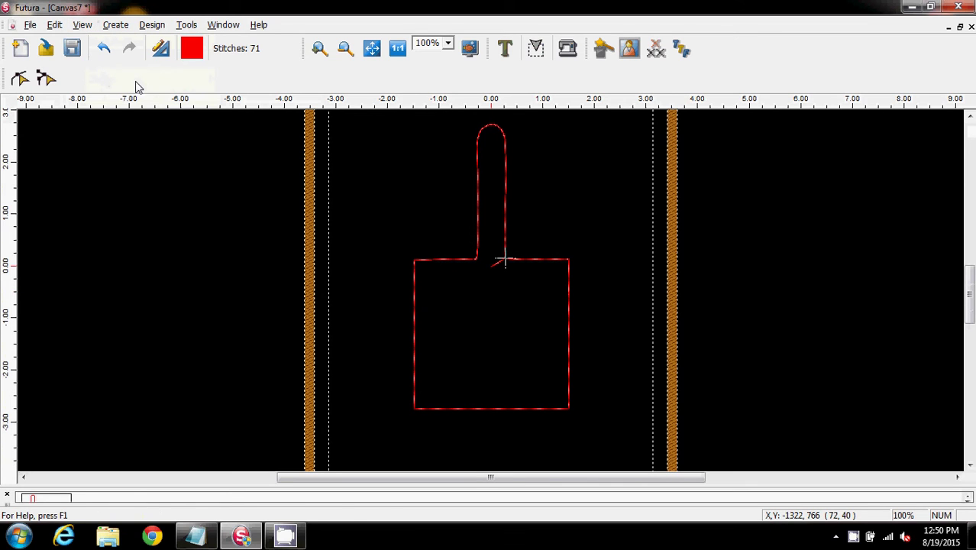
click(82, 26)
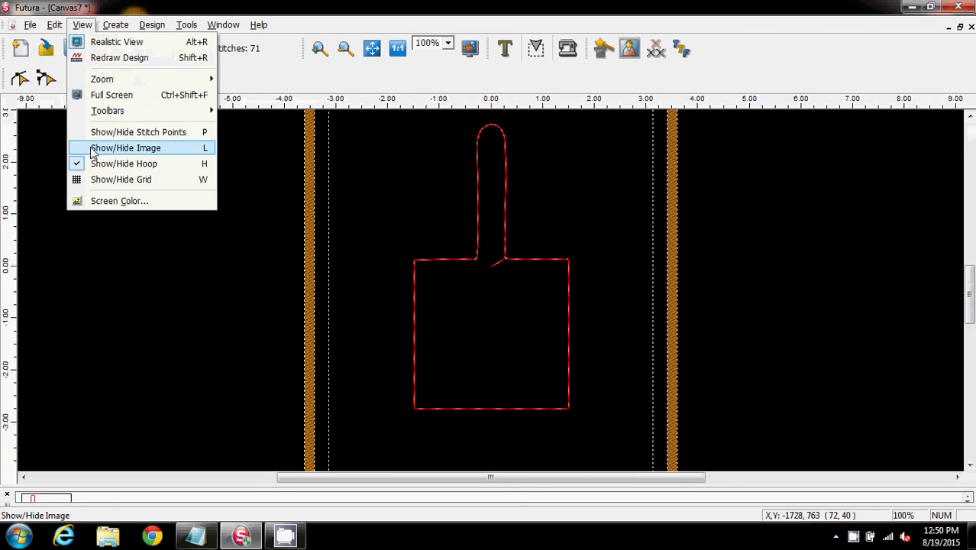
click(103, 201)
click(343, 306)
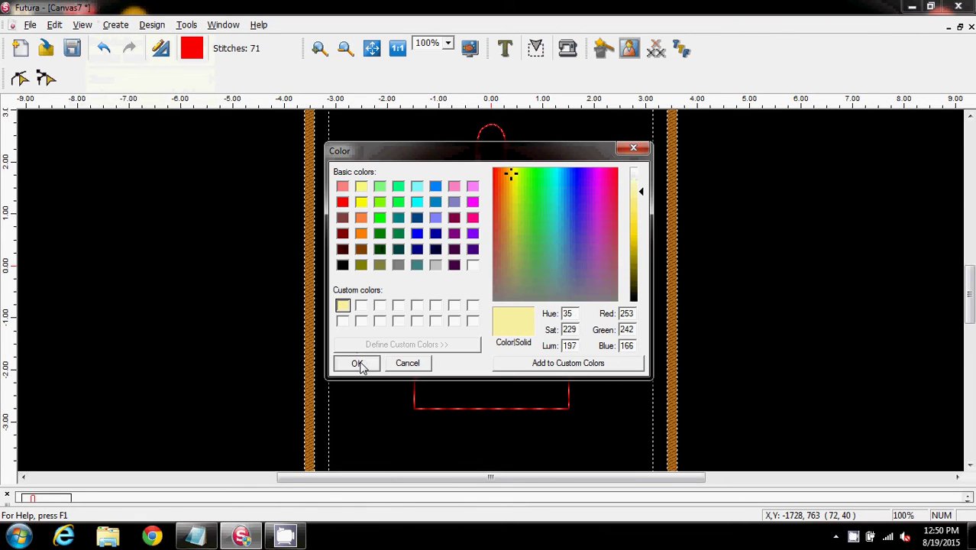
click(356, 362)
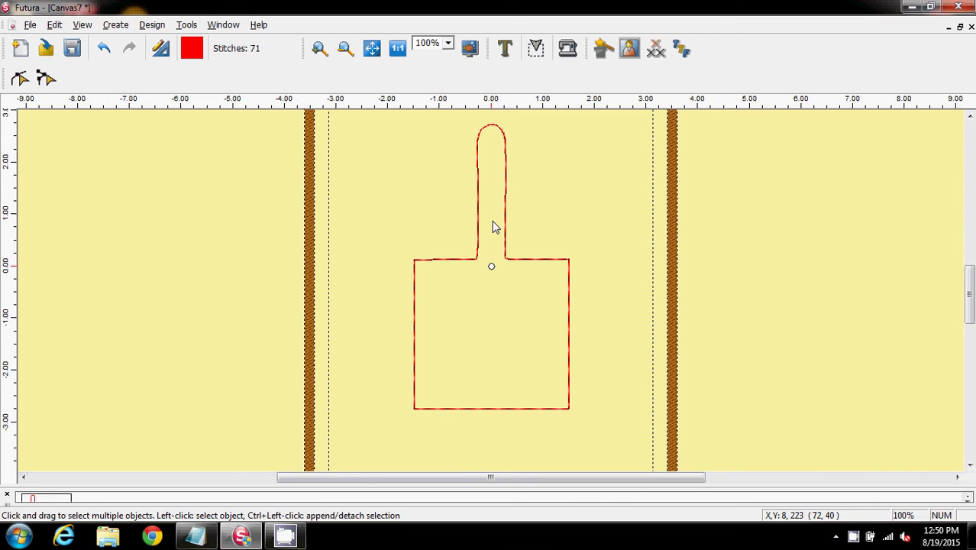
Step: Close Canvas7 without saving and start a new blank design
click(971, 27)
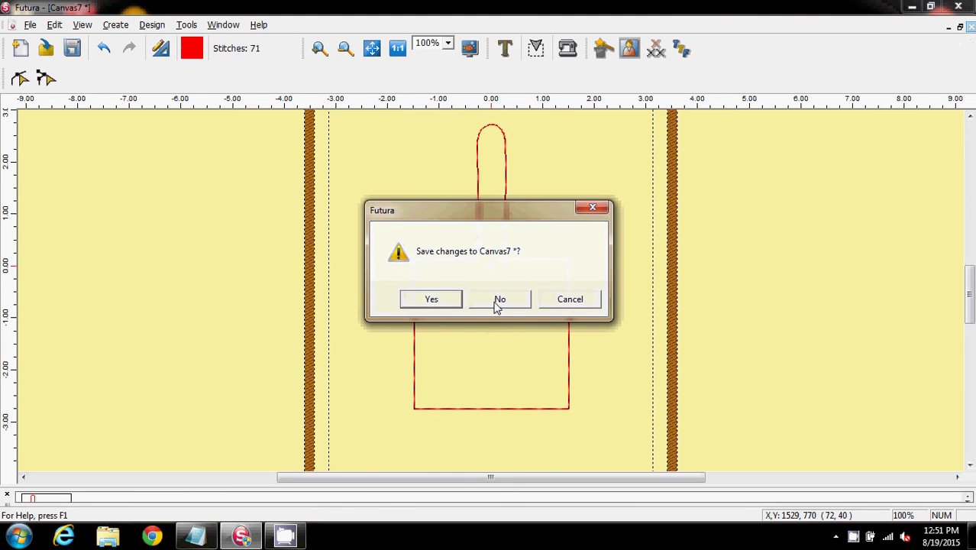
click(498, 300)
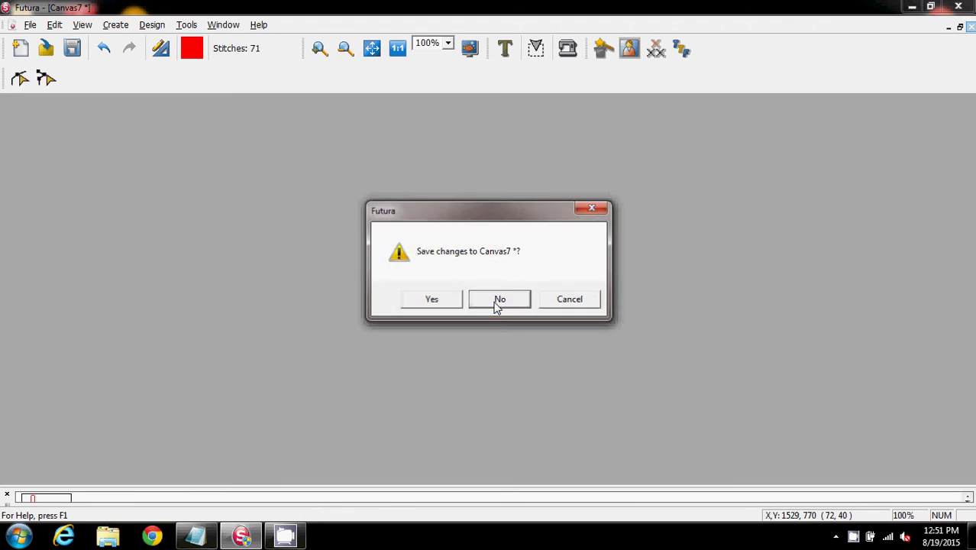
click(19, 48)
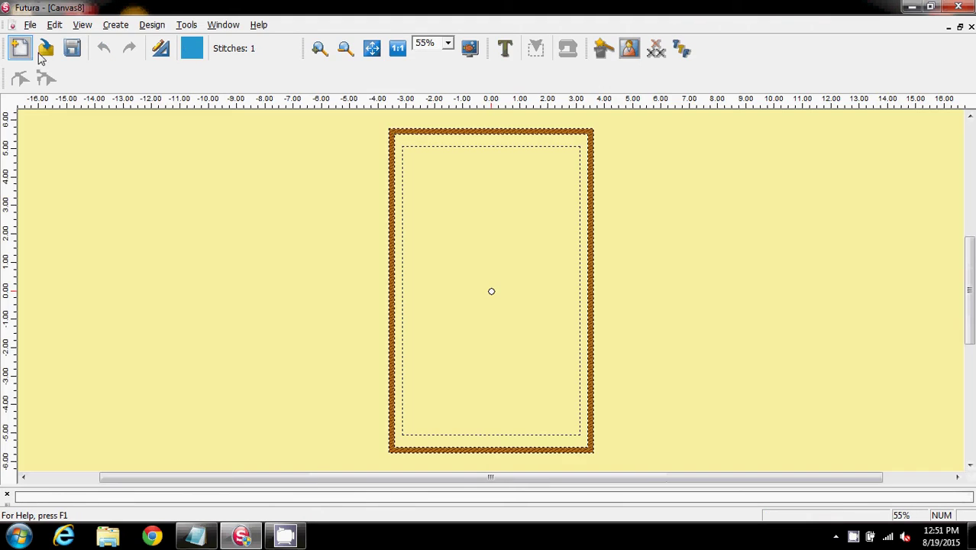
Step: Open the existing image lsfob.bmp in the Draw Package bitmap editor
click(116, 24)
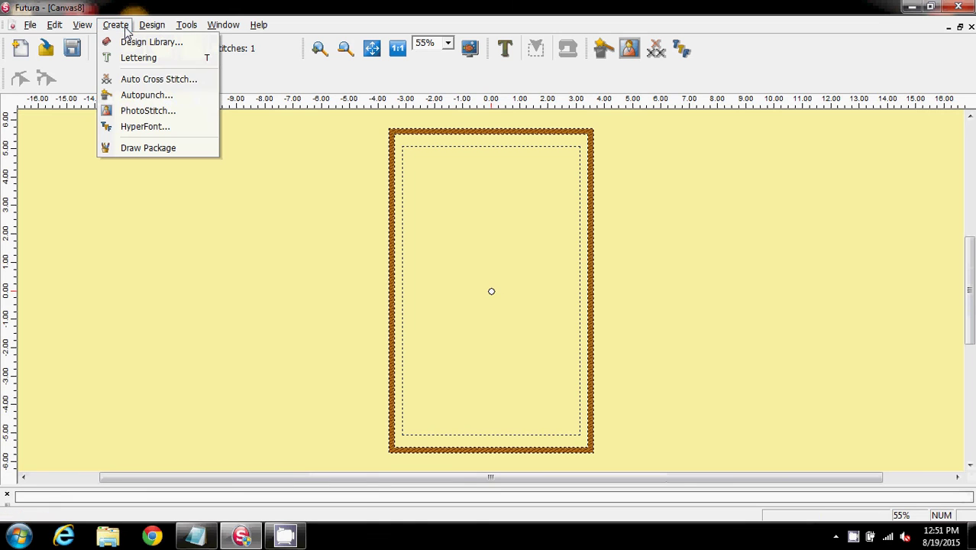
click(148, 146)
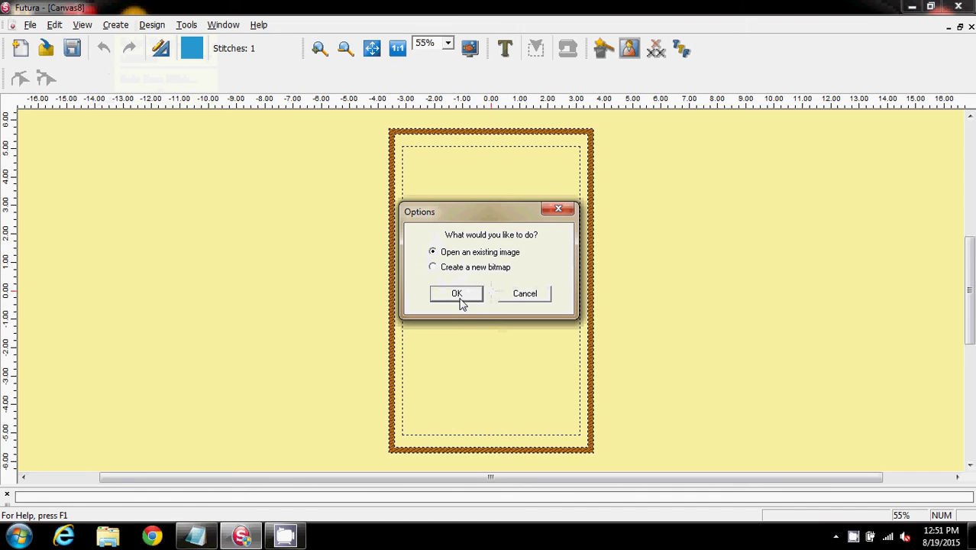
click(461, 300)
drag(676, 114, 677, 216)
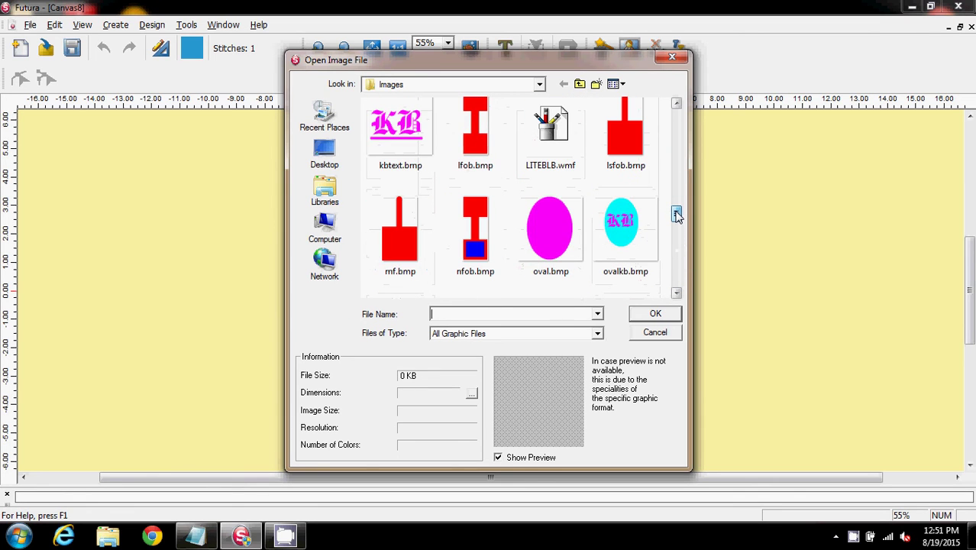
click(616, 134)
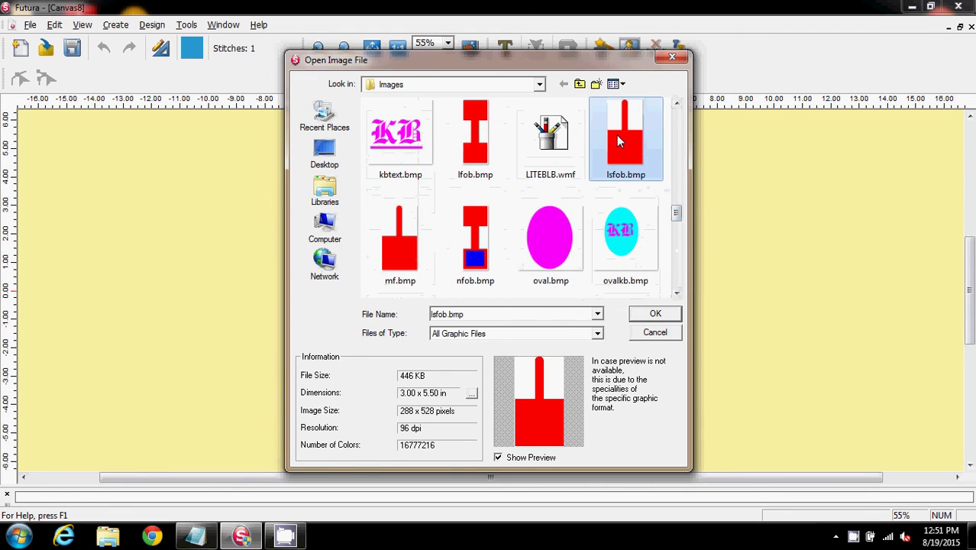
click(649, 315)
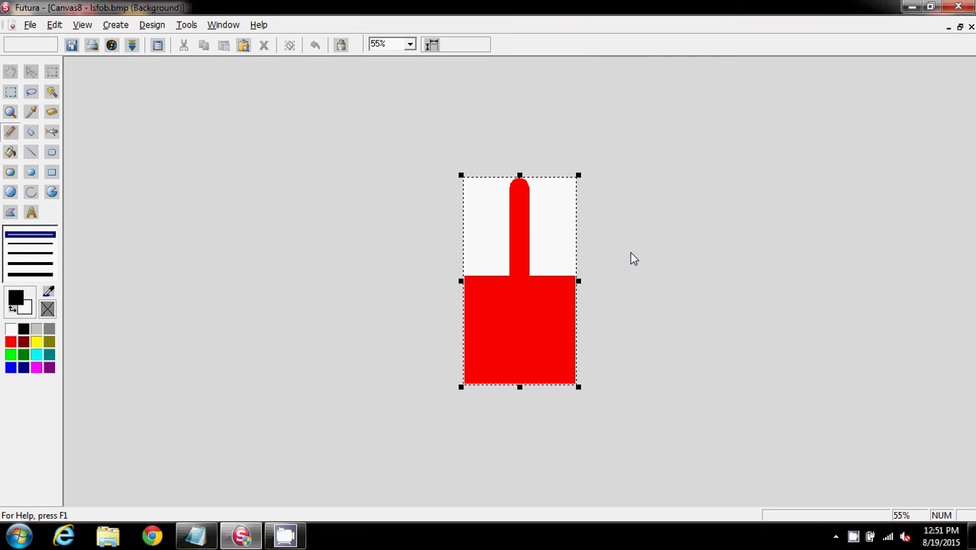
Step: At 100% zoom, draw a filled cyan rectangle inside the red square, leaving a red border
click(409, 45)
click(394, 58)
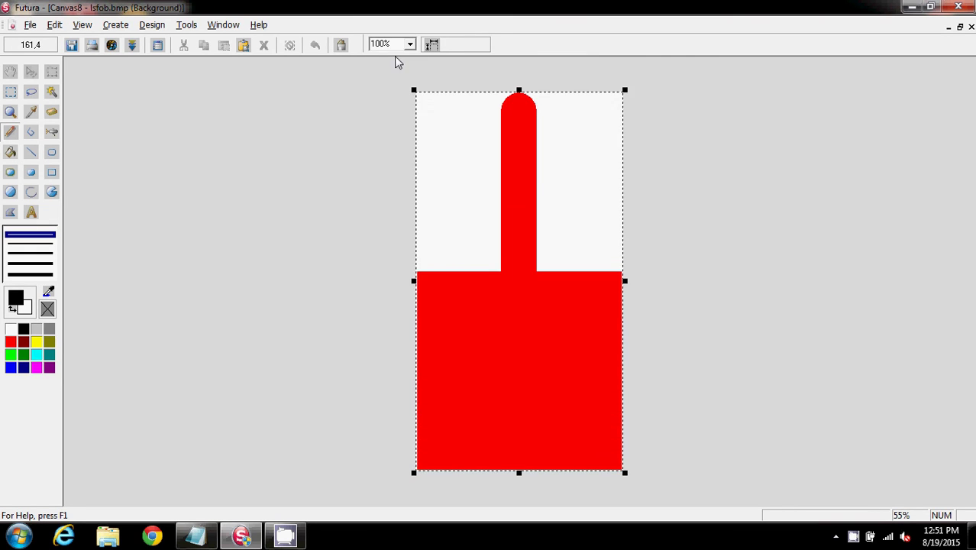
click(50, 173)
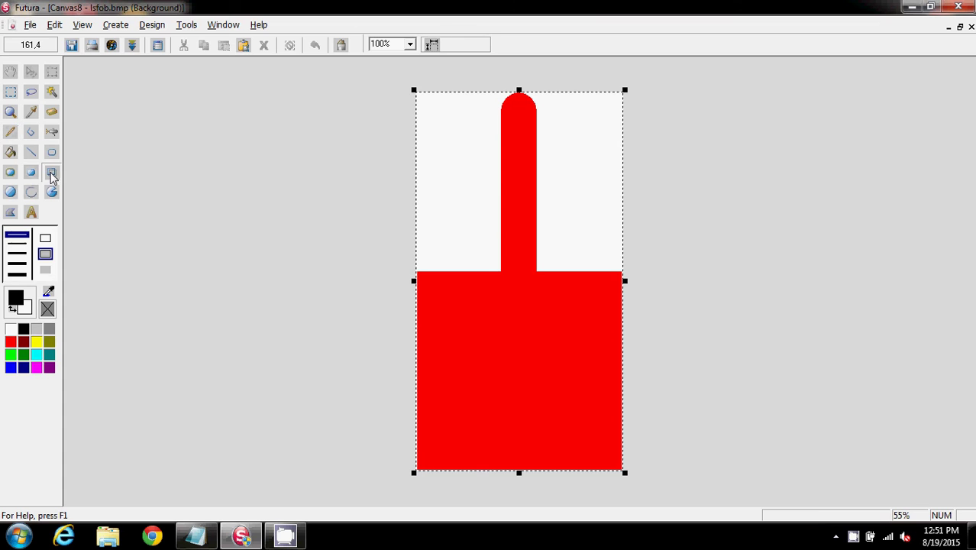
click(46, 271)
click(36, 356)
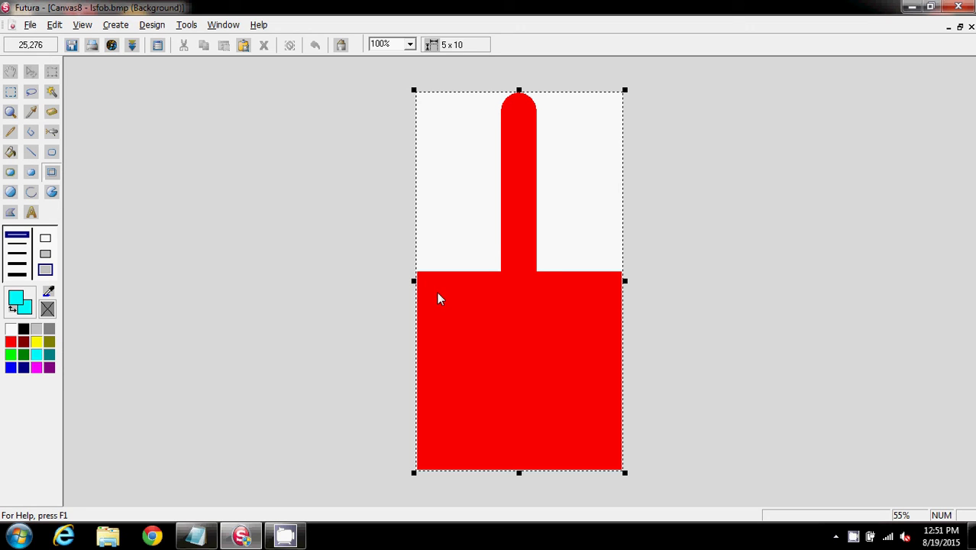
drag(438, 292, 608, 461)
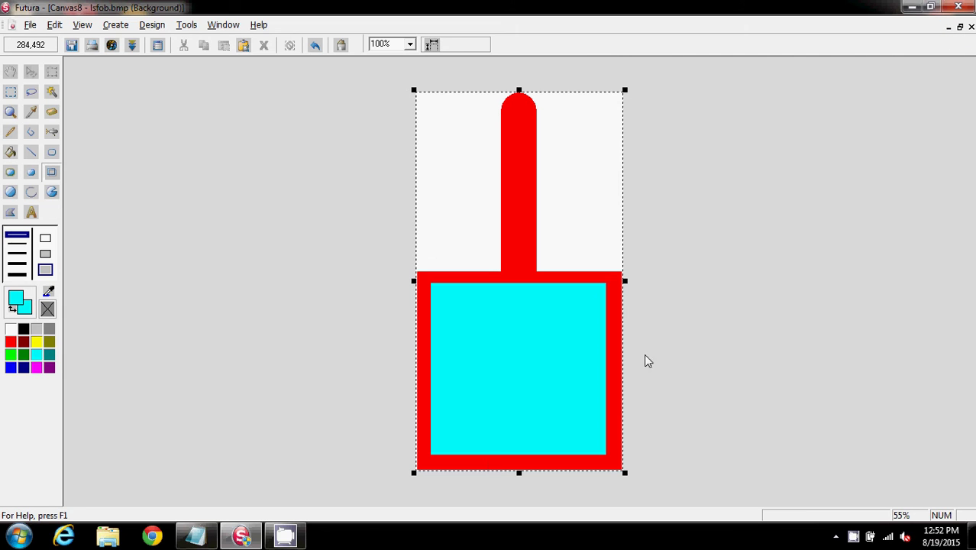
Step: Exit the Draw Package, saving the edited image as ls1fob.bmp
click(971, 29)
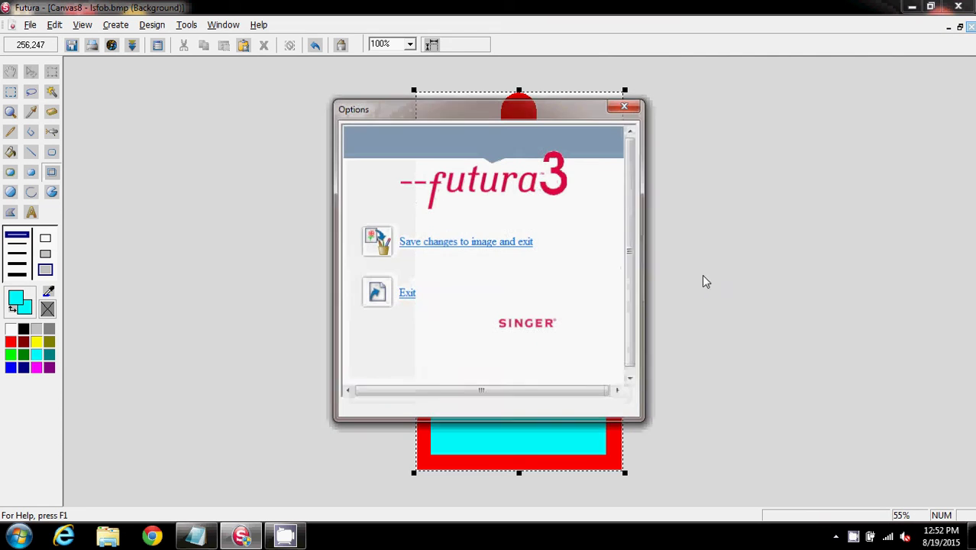
click(454, 243)
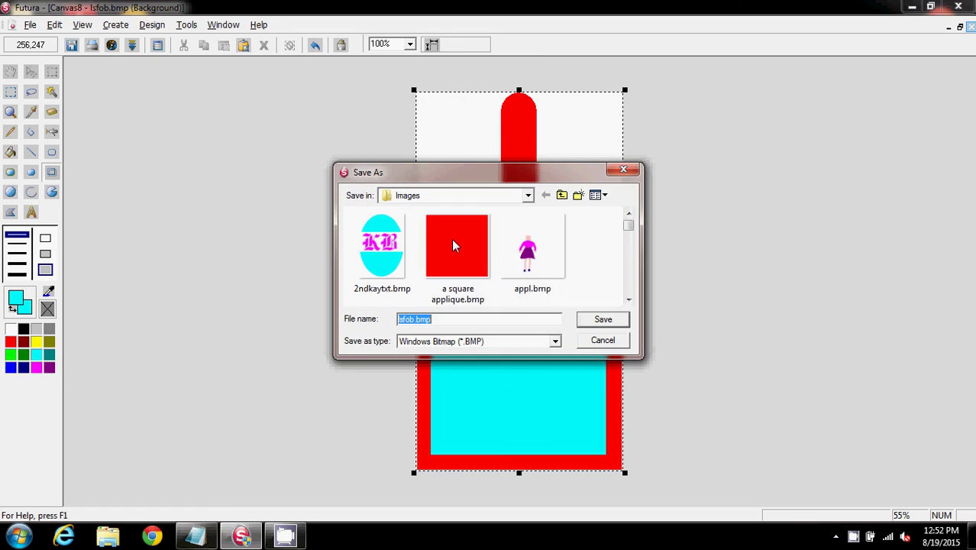
click(405, 320)
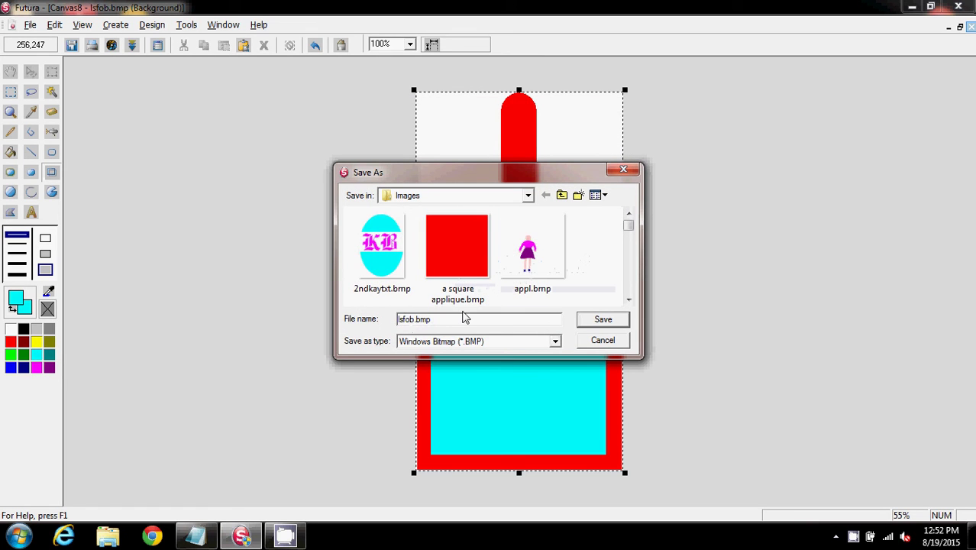
text(1)
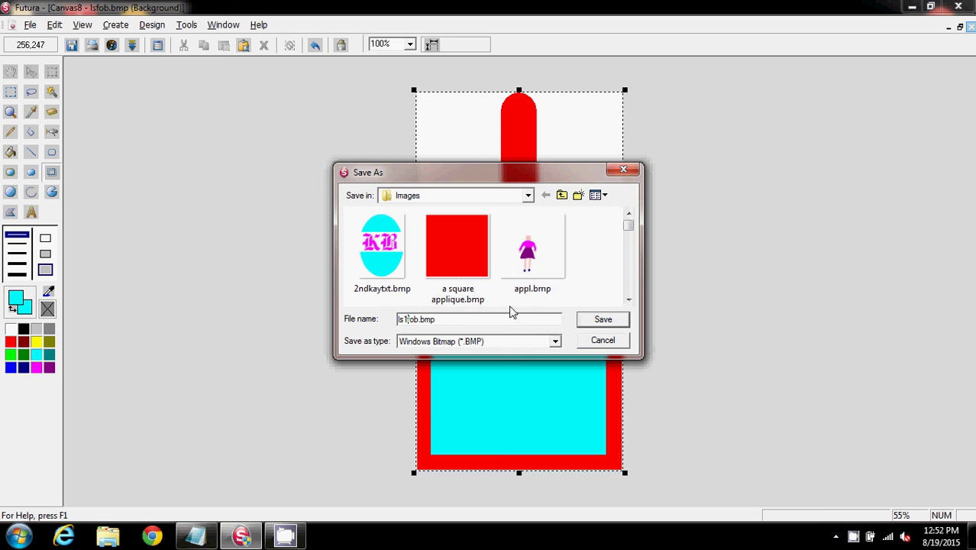
click(602, 320)
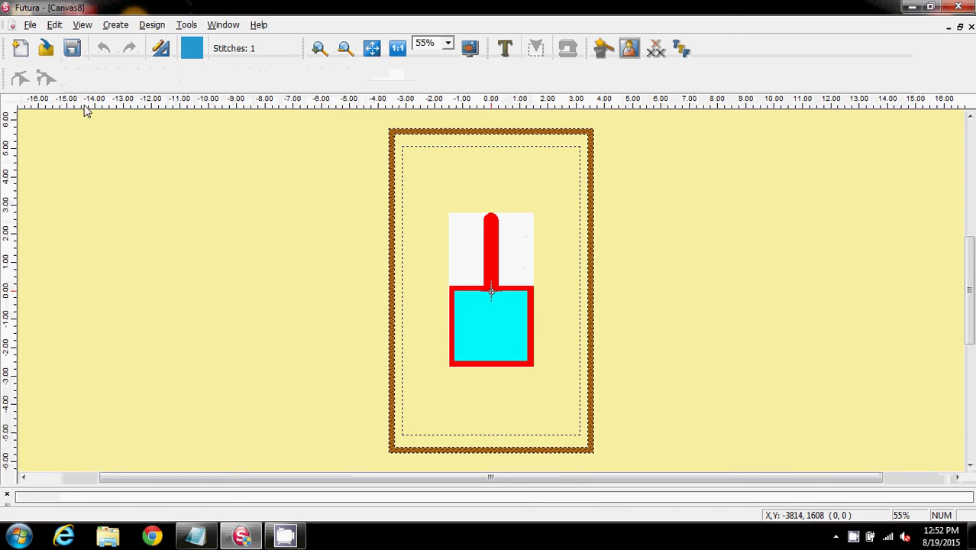
Step: Run AutoPunch on the fob image in inches at 3.00 x 5.50, producing a 10558-stitch design
click(110, 26)
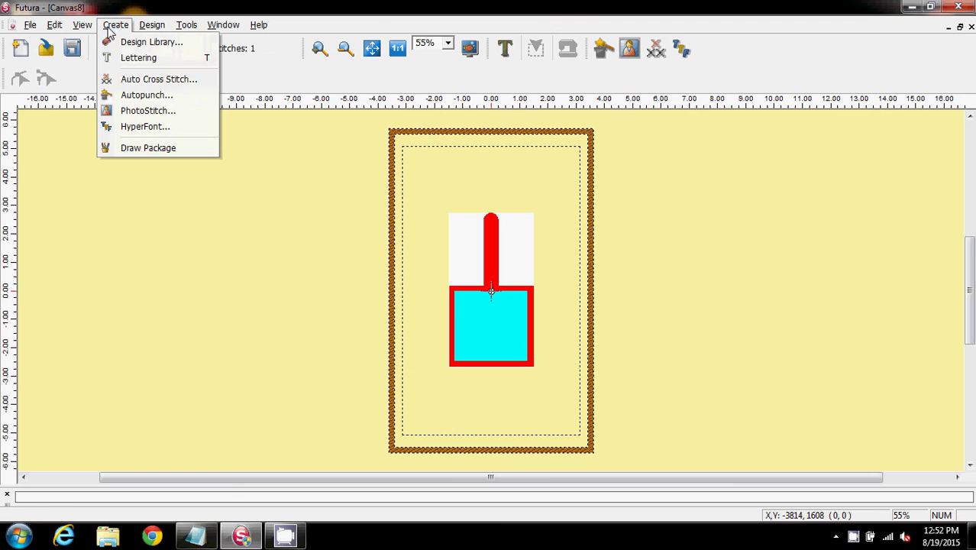
click(123, 98)
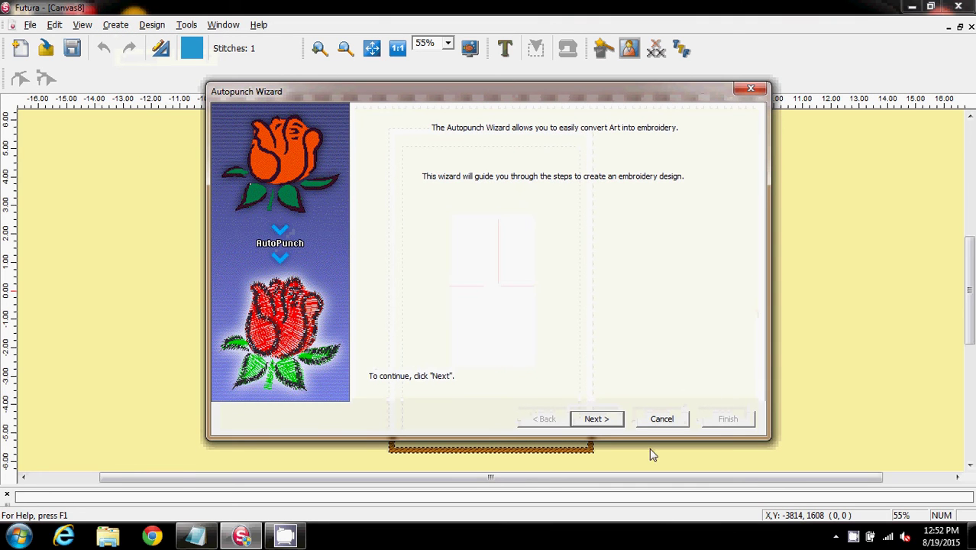
click(595, 418)
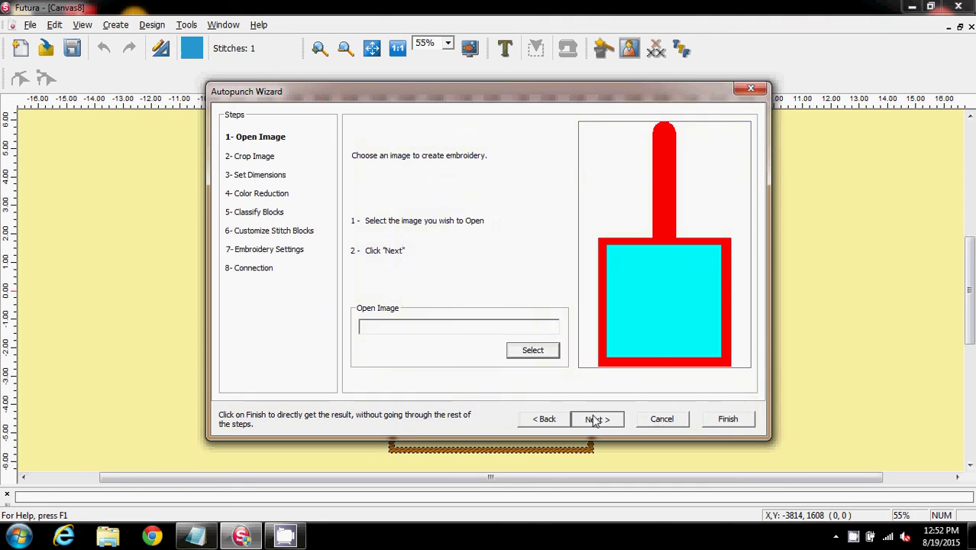
click(594, 419)
click(595, 419)
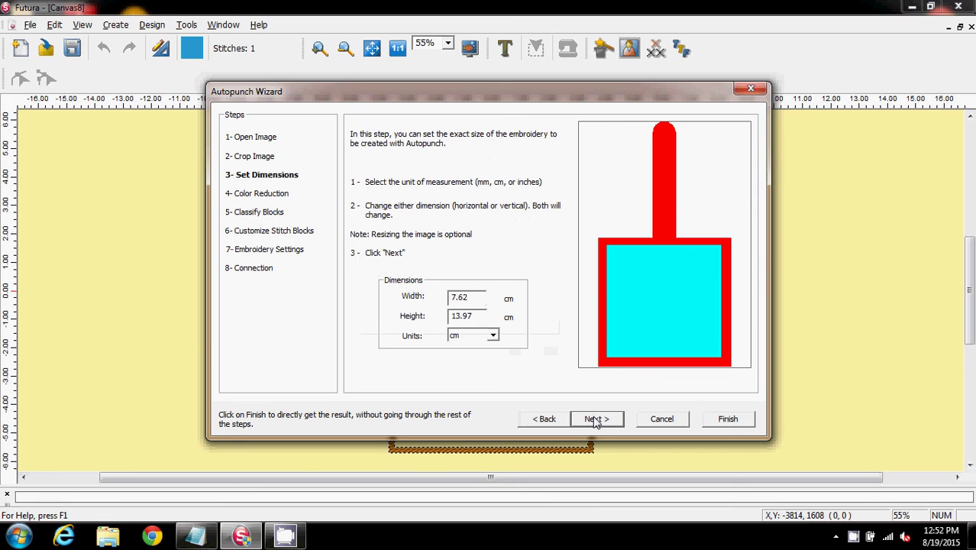
click(493, 338)
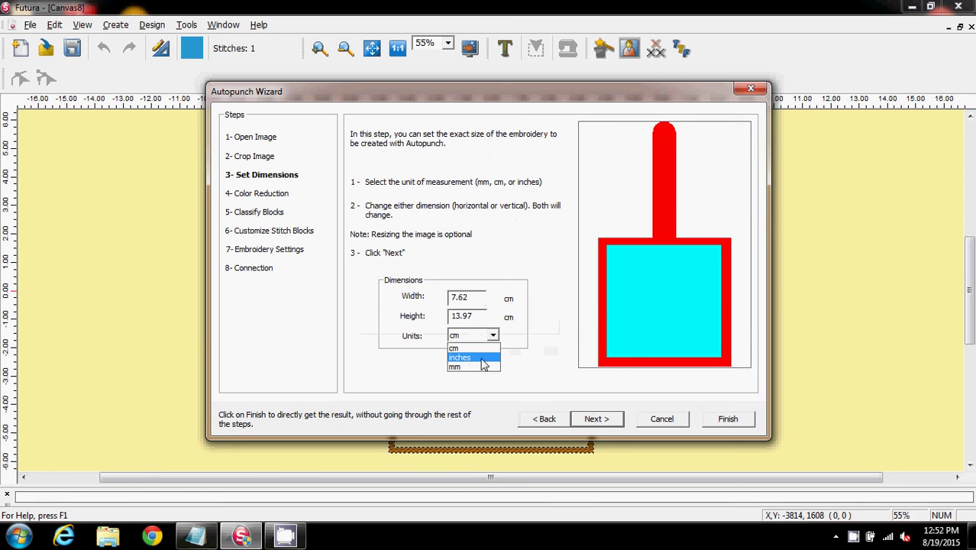
click(482, 364)
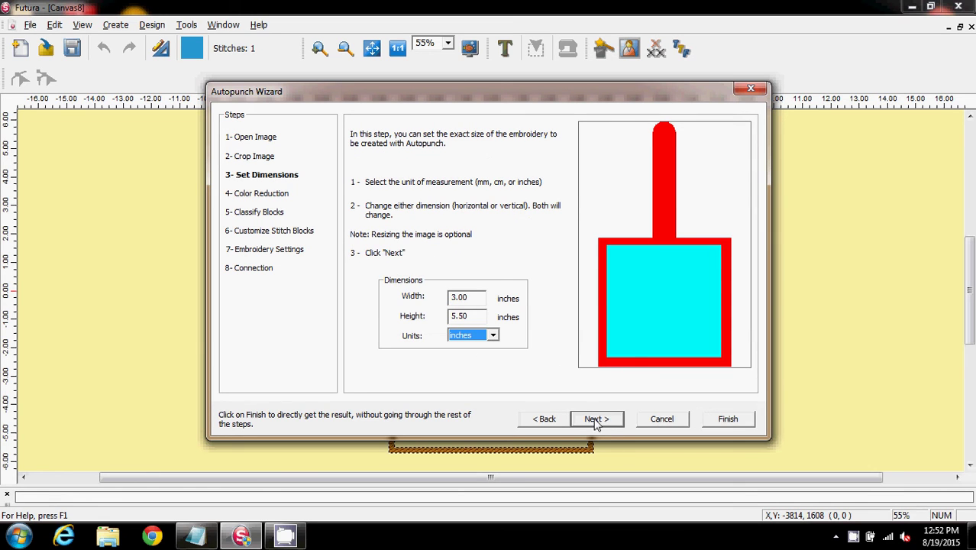
click(727, 420)
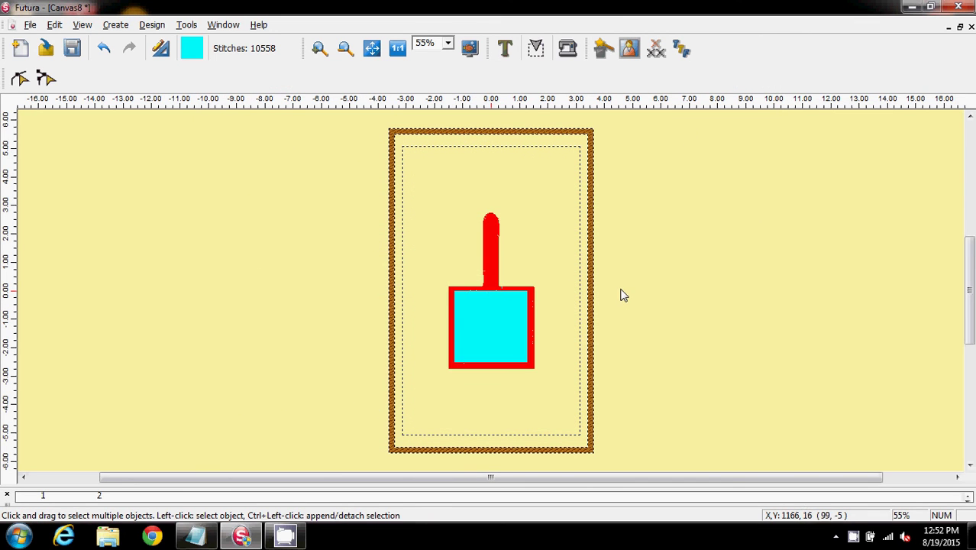
Step: Zoom the canvas to 100% and switch to Realistic View
click(447, 43)
click(431, 87)
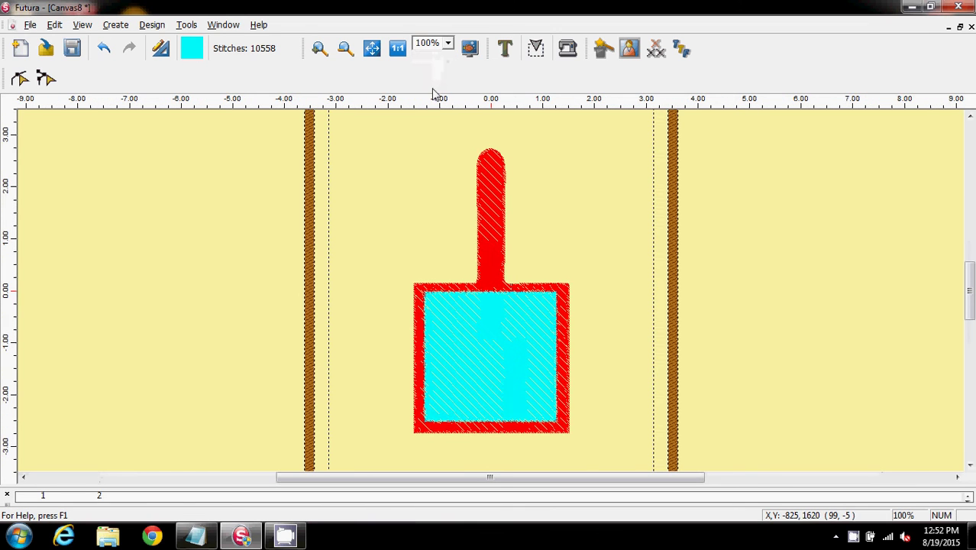
click(82, 25)
click(90, 40)
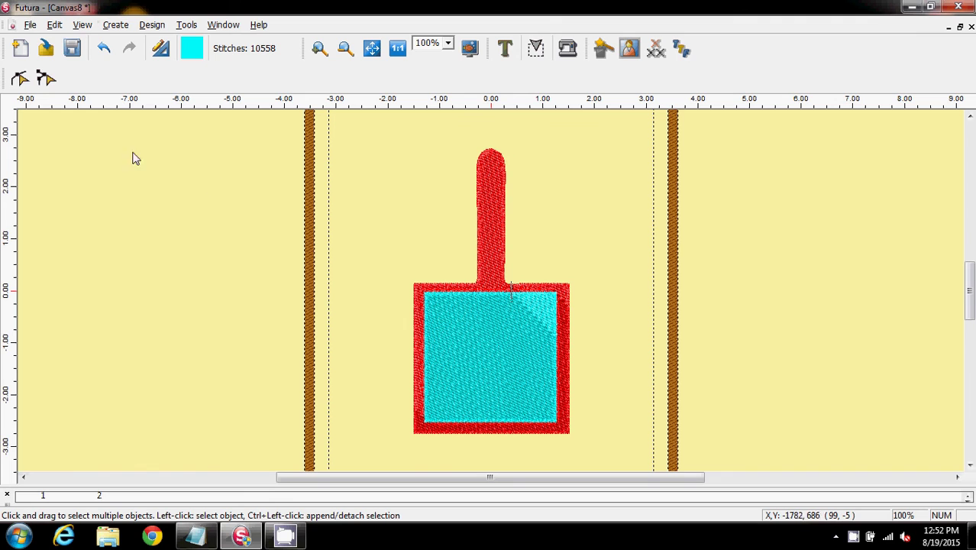
Step: In Outline Edit, open Embroidery Settings and pick Applique as the stitch type
click(21, 80)
click(152, 24)
click(187, 174)
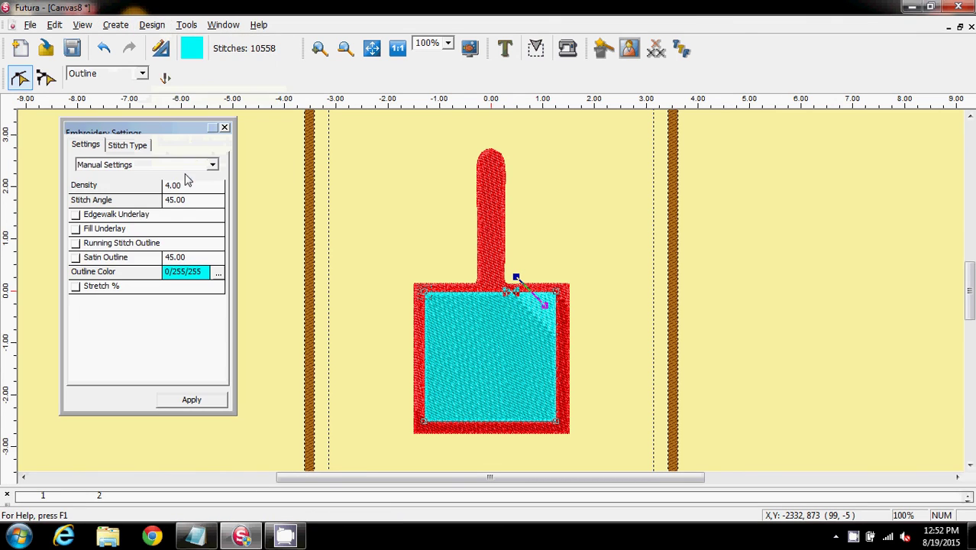
click(128, 145)
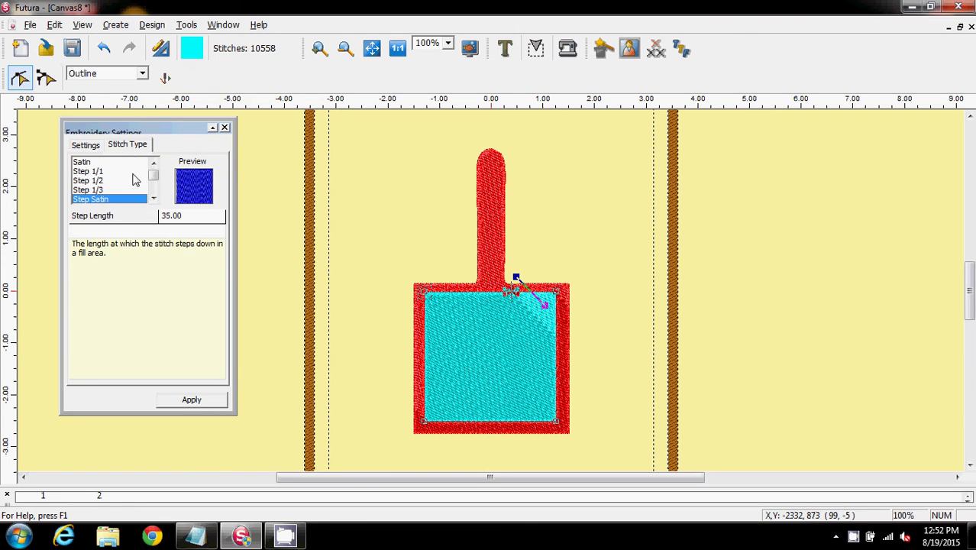
scroll(136, 180, down, 2)
click(88, 200)
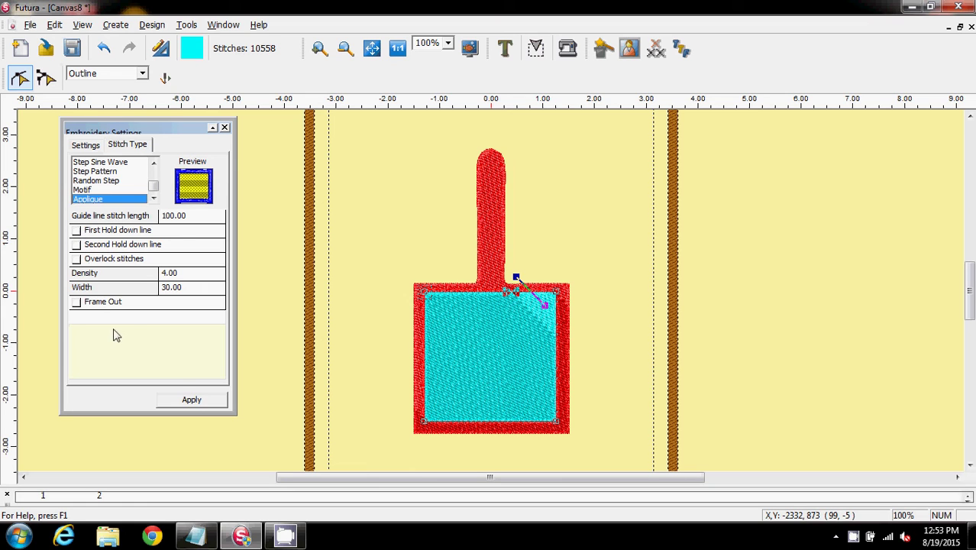
Step: Apply Applique to the cyan square, then undo it and reopen the stitch type options
click(193, 401)
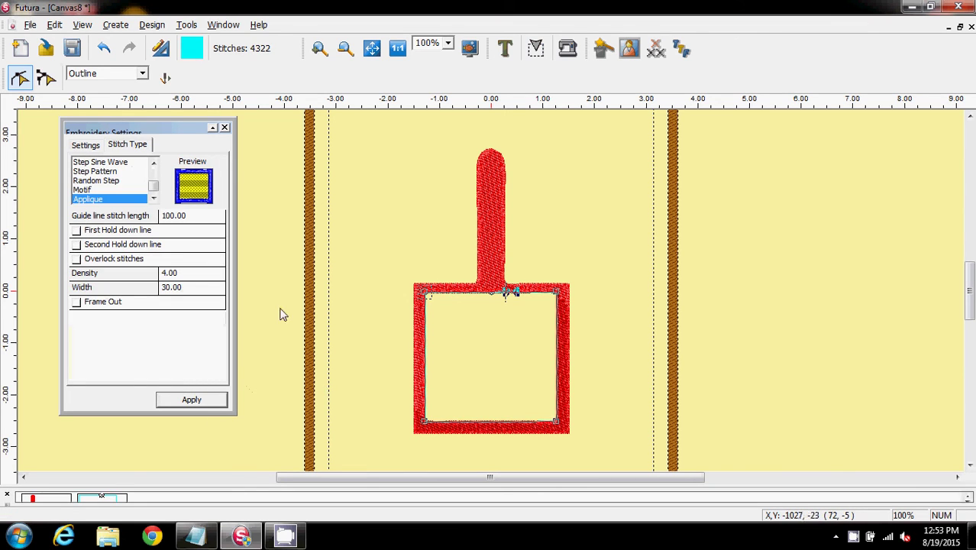
click(105, 49)
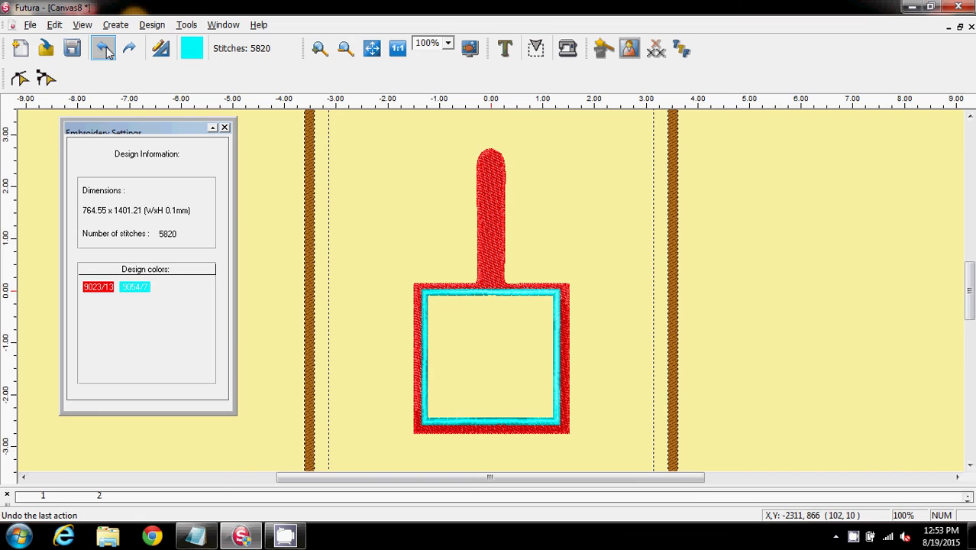
click(20, 78)
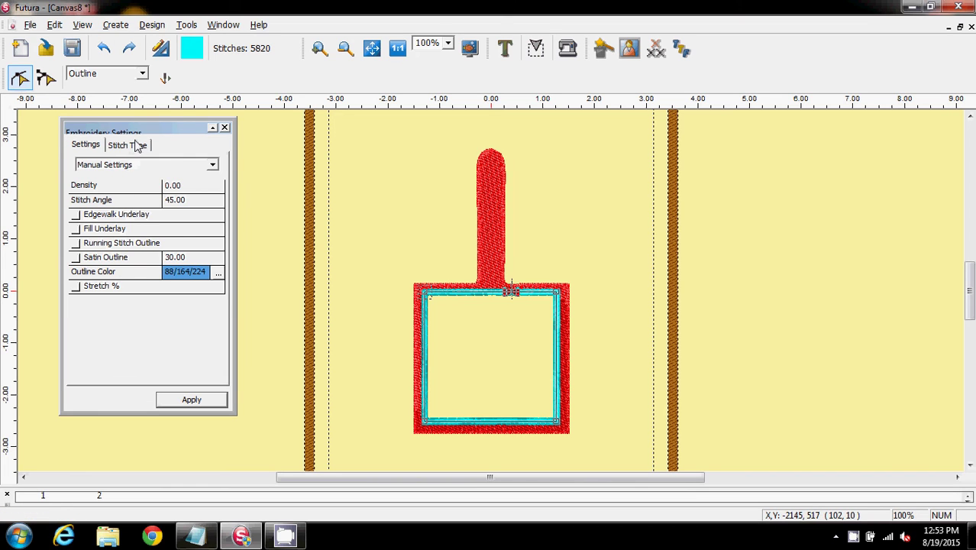
click(137, 146)
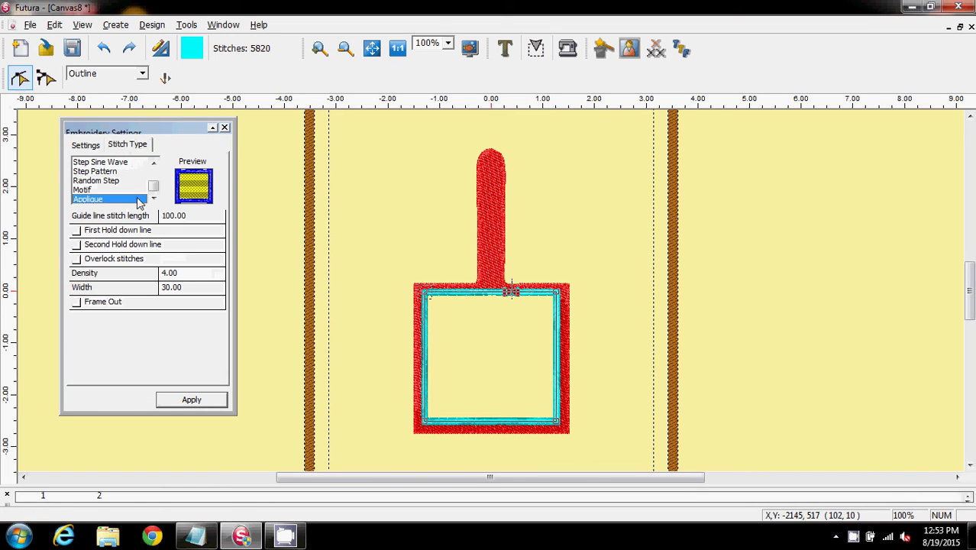
Step: Close the Embroidery Settings panel and undo again so the square keeps its solid fill
click(36, 79)
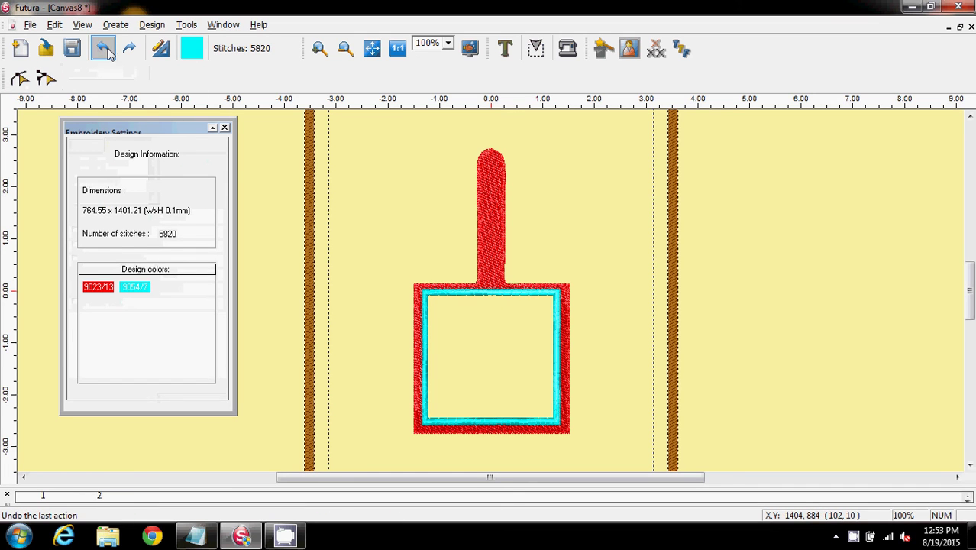
click(225, 126)
click(103, 50)
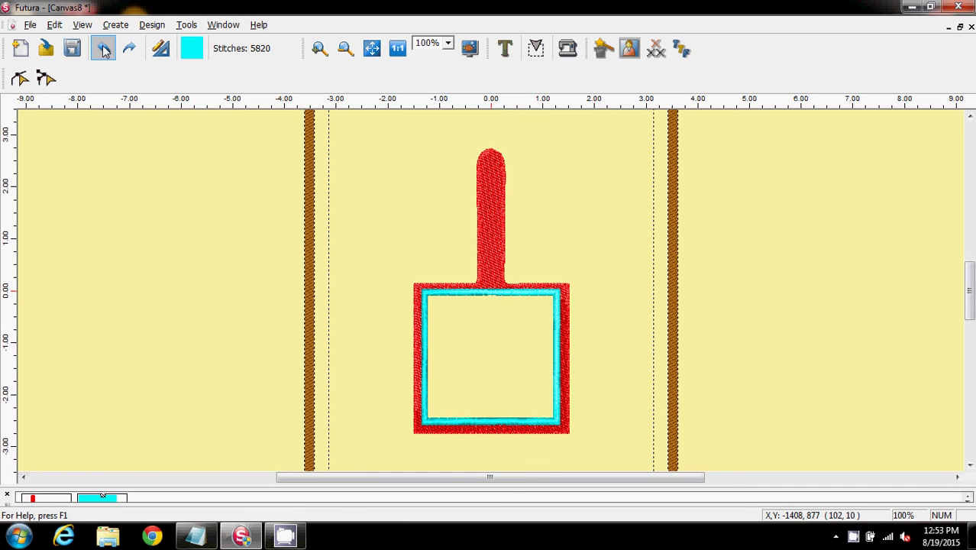
click(20, 80)
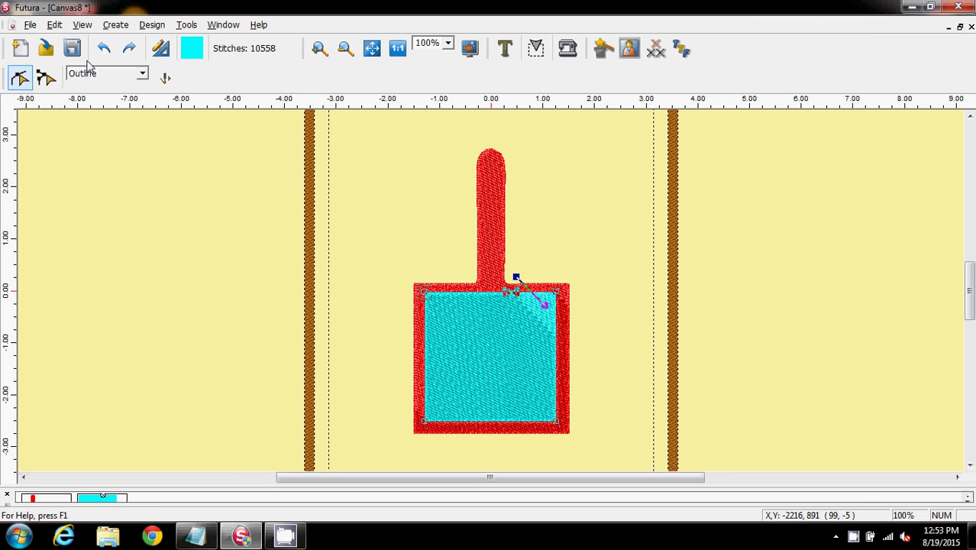
Step: Select the red border shape in Embroidery Settings and choose Applique as its stitch type
click(151, 24)
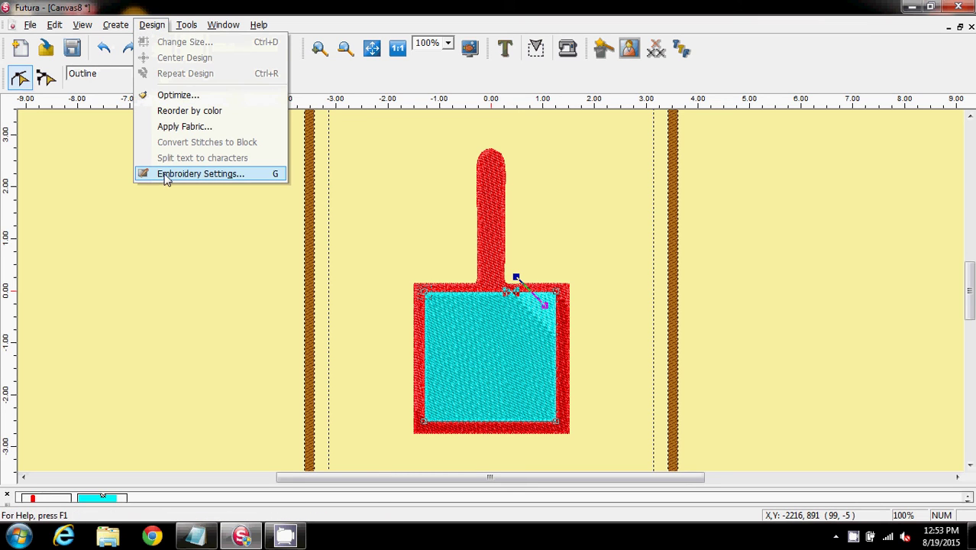
click(165, 175)
click(486, 222)
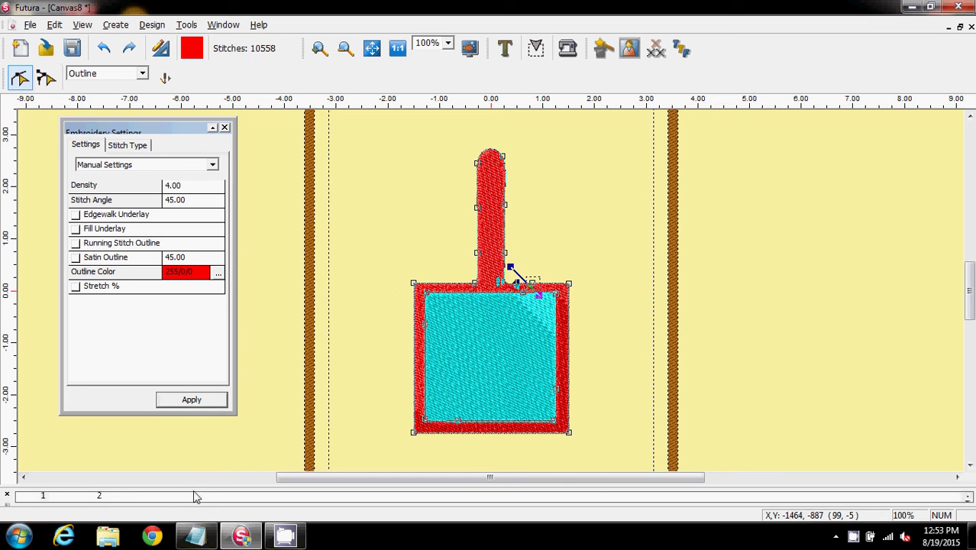
mouse_move(195, 493)
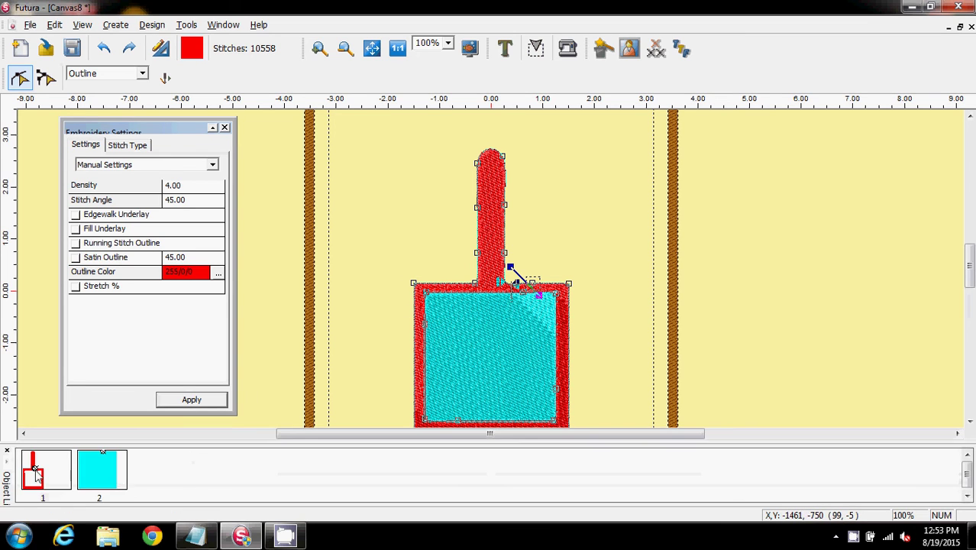
click(126, 145)
click(154, 188)
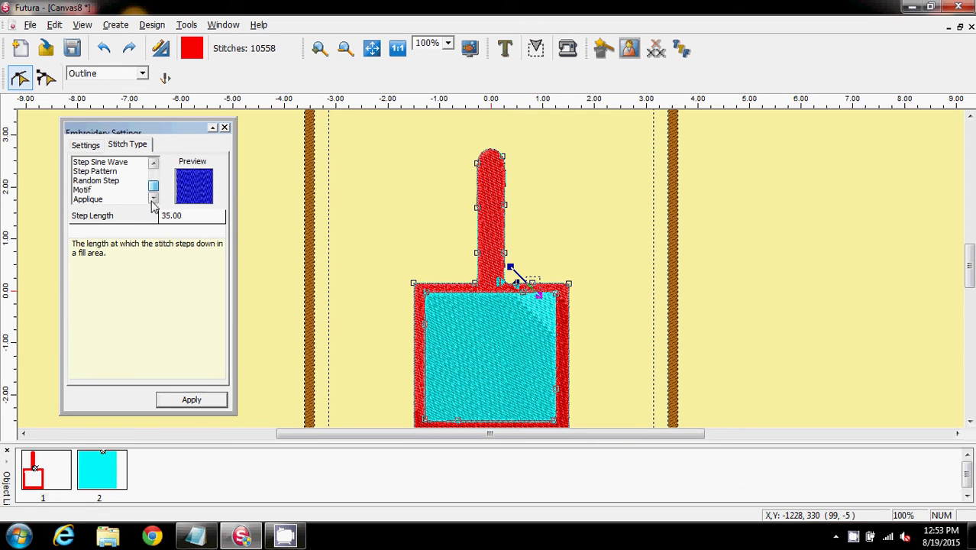
click(86, 199)
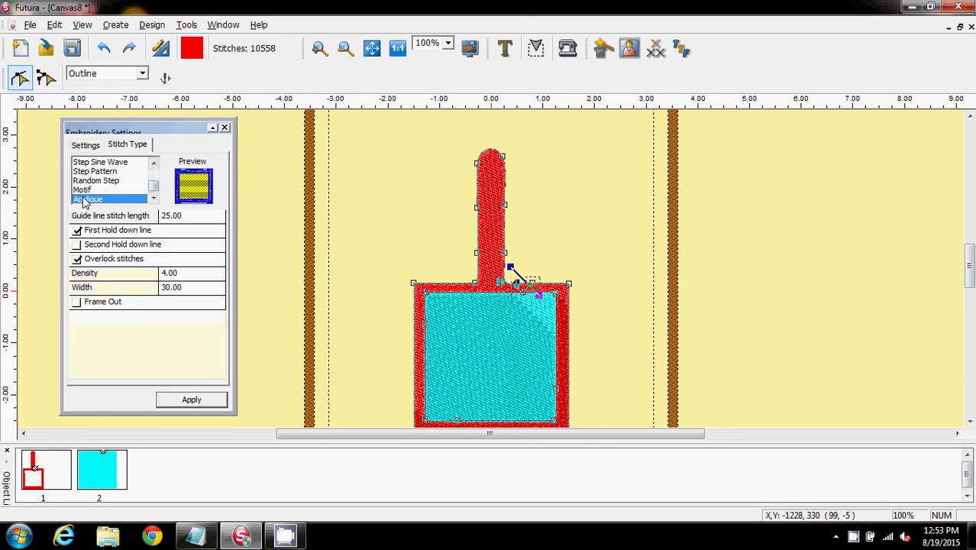
Step: Set the guide line stitch length to 100, turn off the hold-down line, and apply
click(176, 218)
double_click(175, 217)
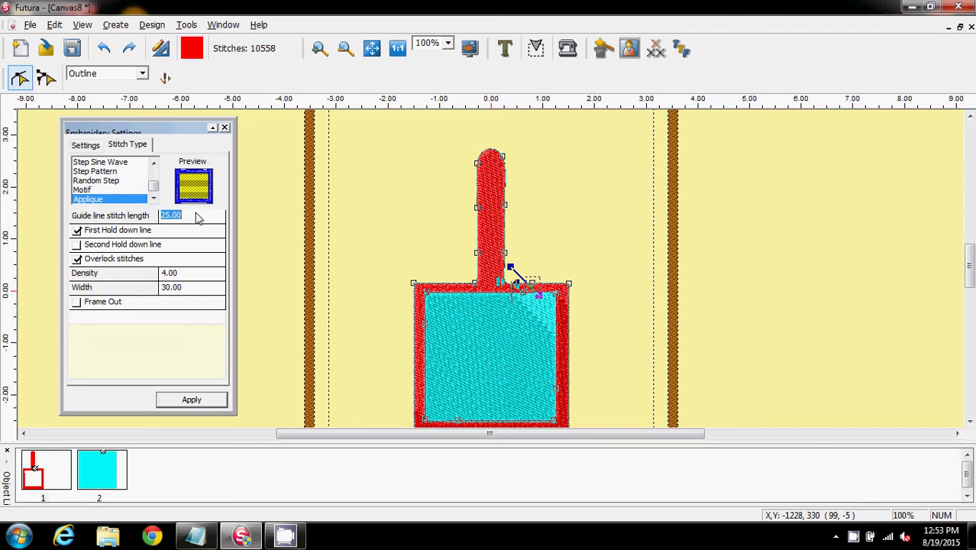
text(1)
click(77, 230)
click(190, 403)
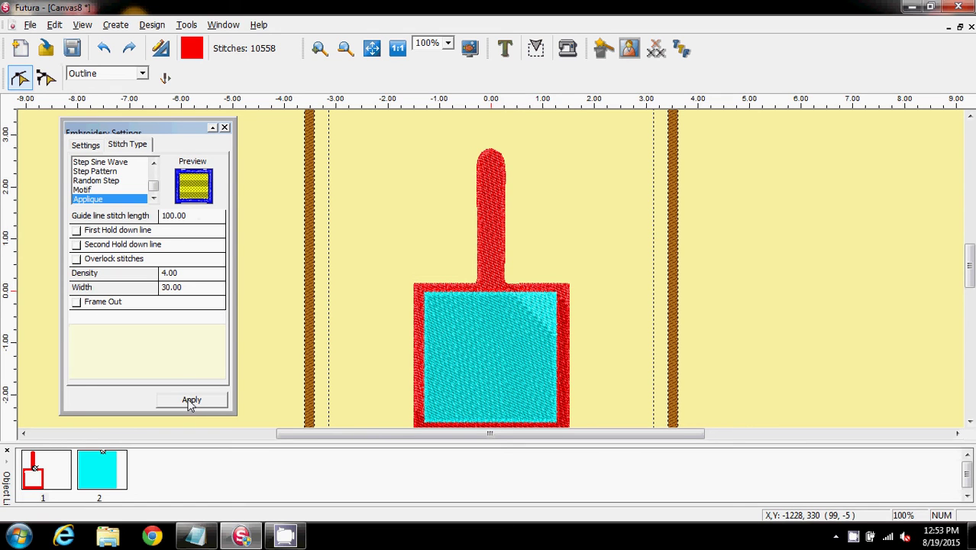
click(190, 403)
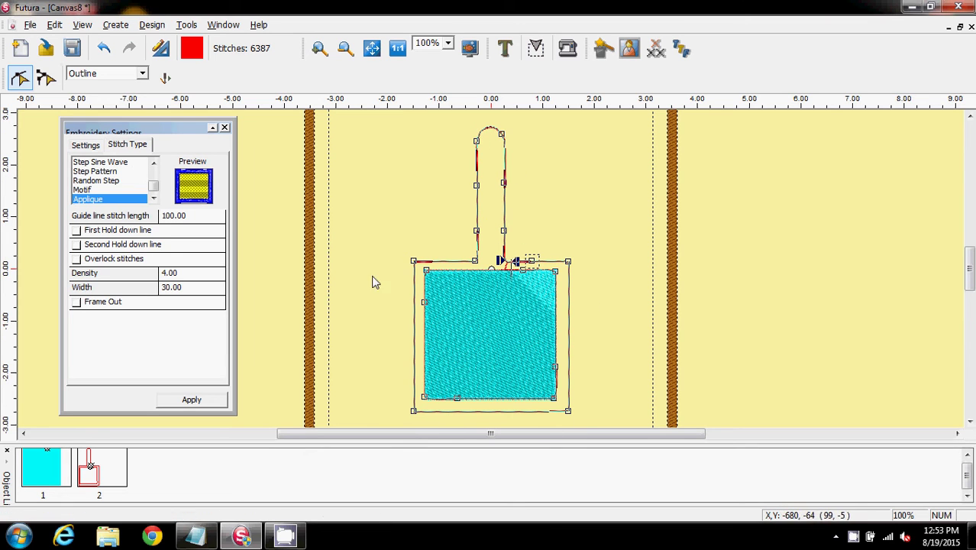
Step: Select the cyan square and change its stitch type to Motif
click(501, 328)
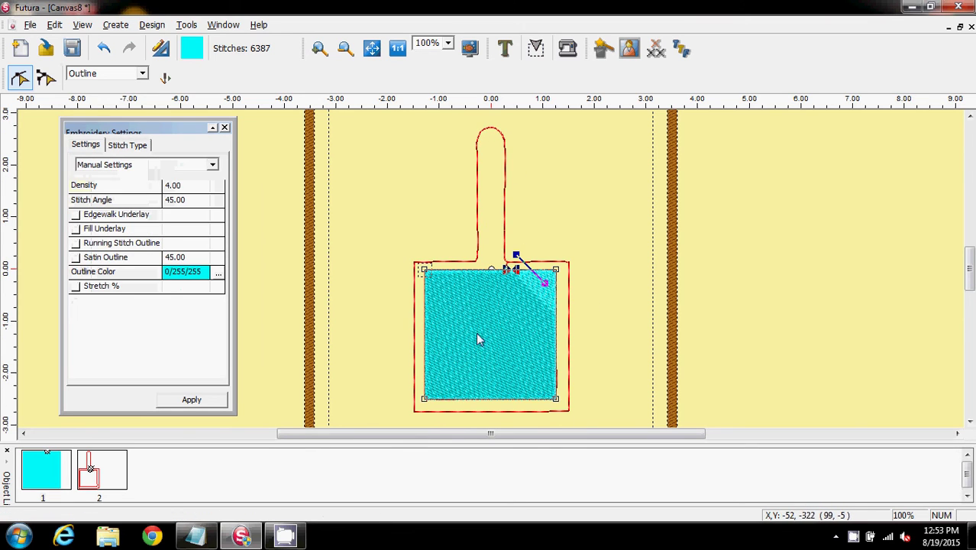
click(127, 145)
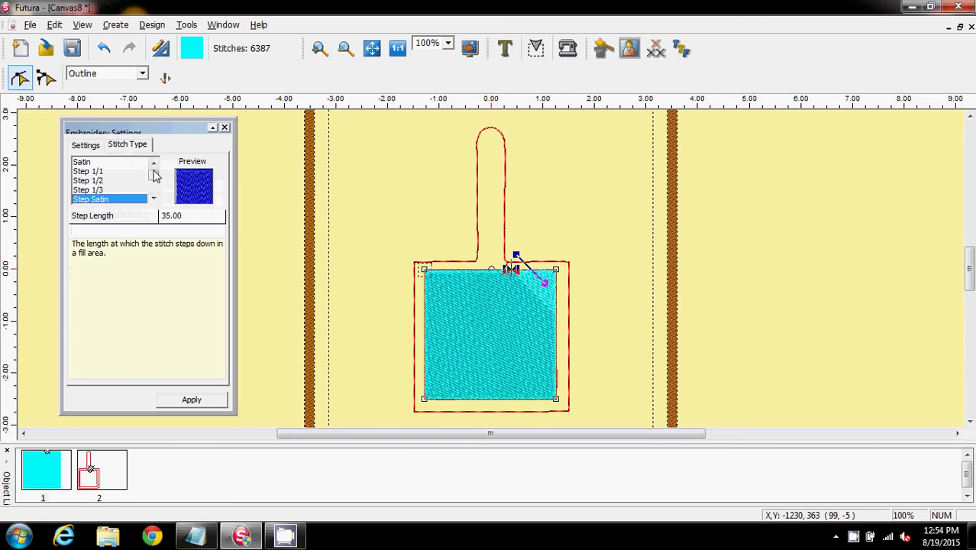
drag(155, 175, 155, 192)
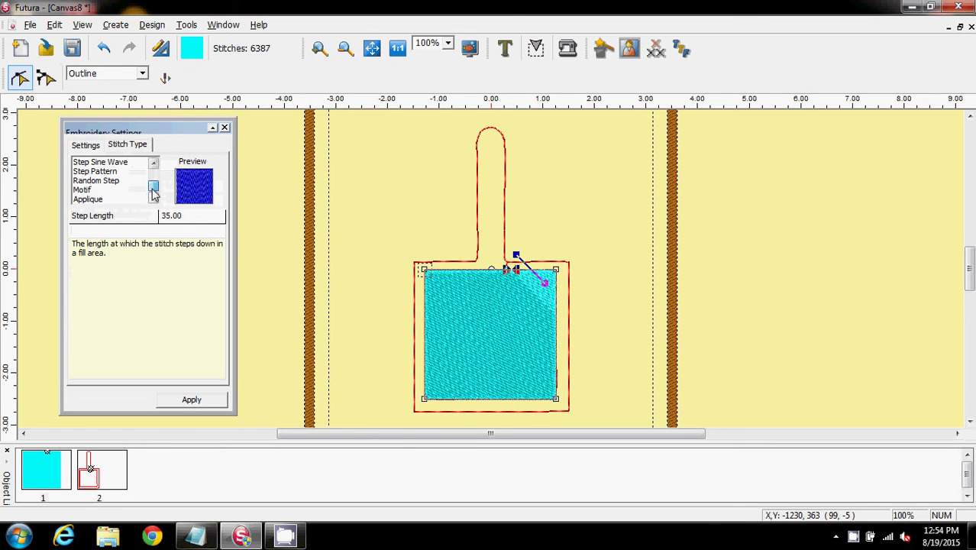
click(89, 191)
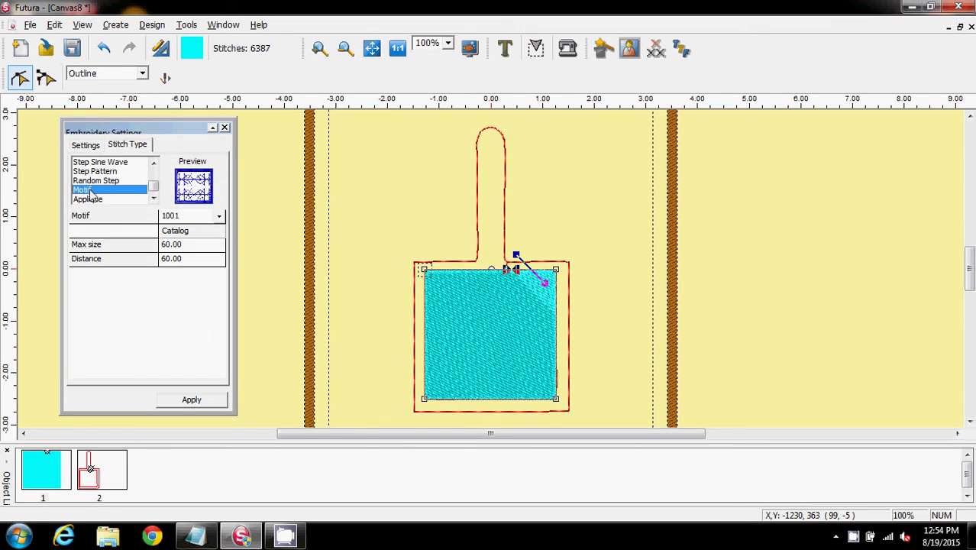
Step: Pick motif pattern 1003 from the Catalog, apply it, and close Embroidery Settings
click(195, 237)
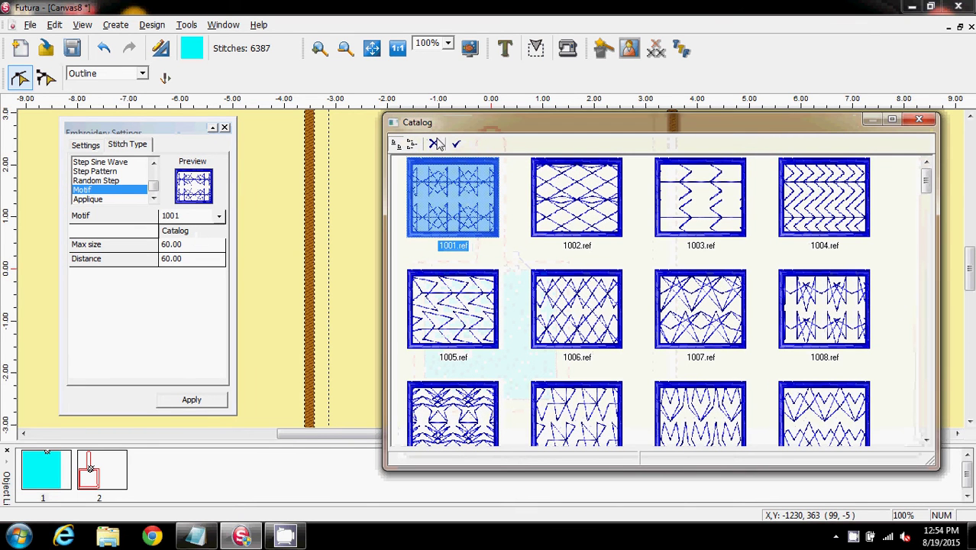
click(413, 145)
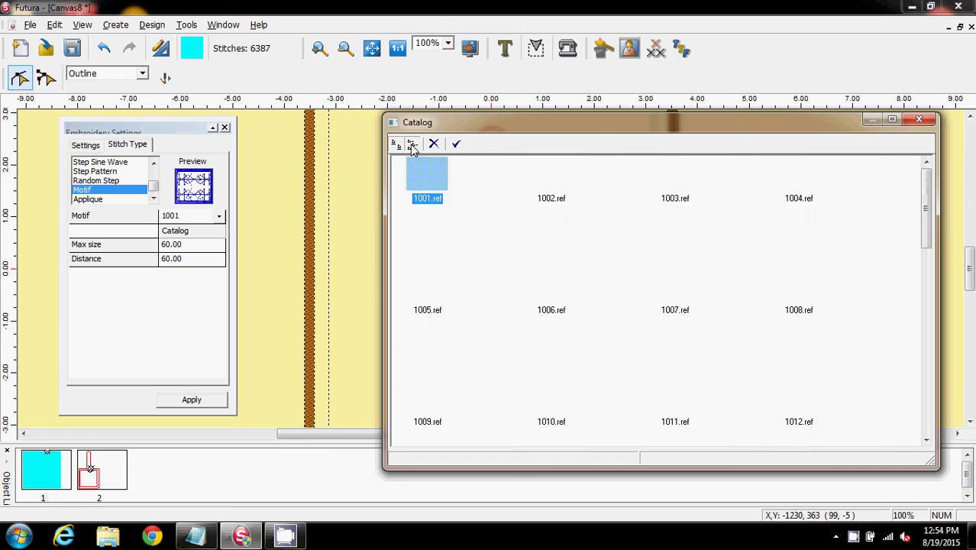
click(396, 145)
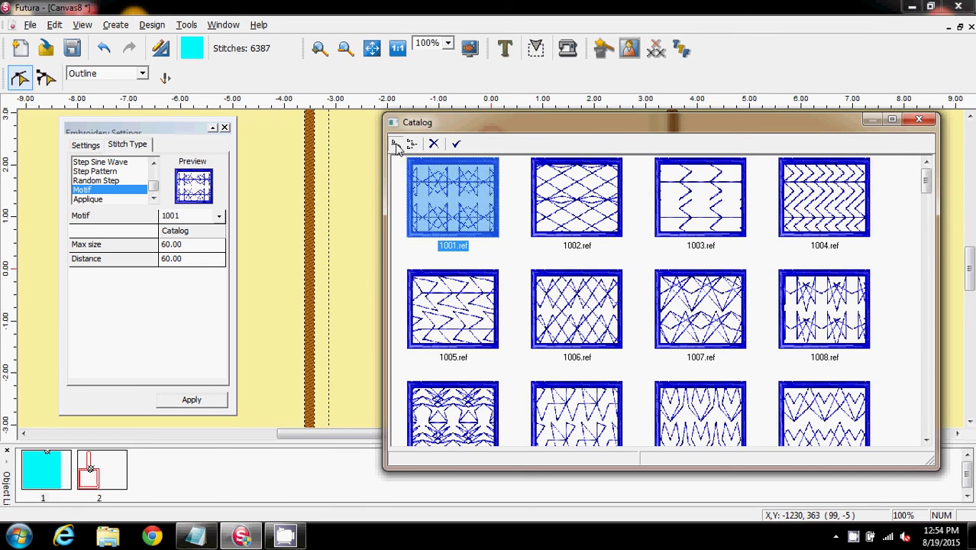
click(705, 204)
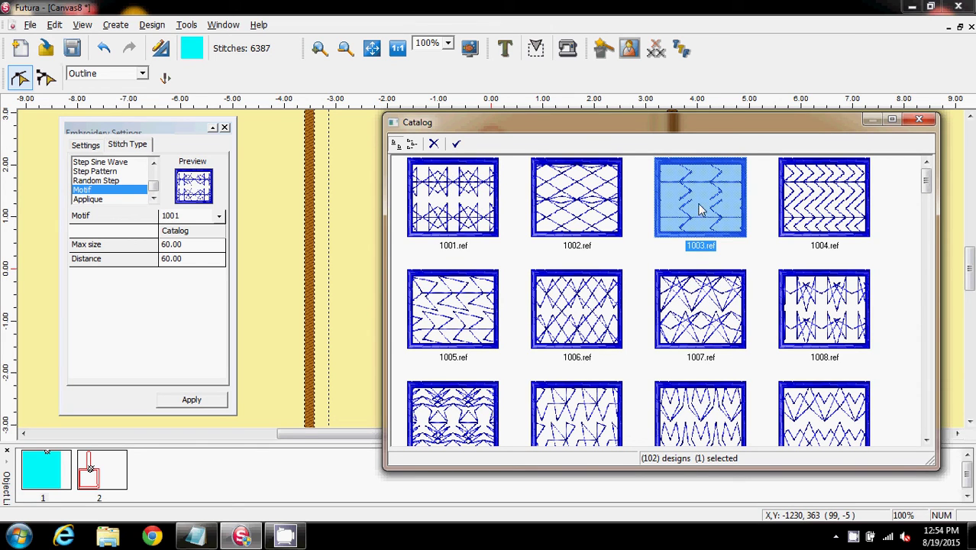
double_click(700, 210)
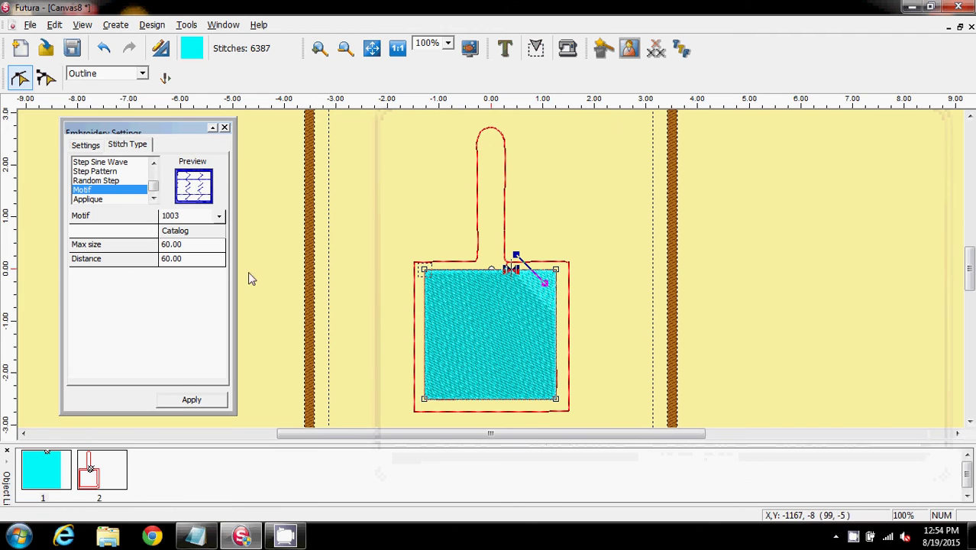
click(194, 400)
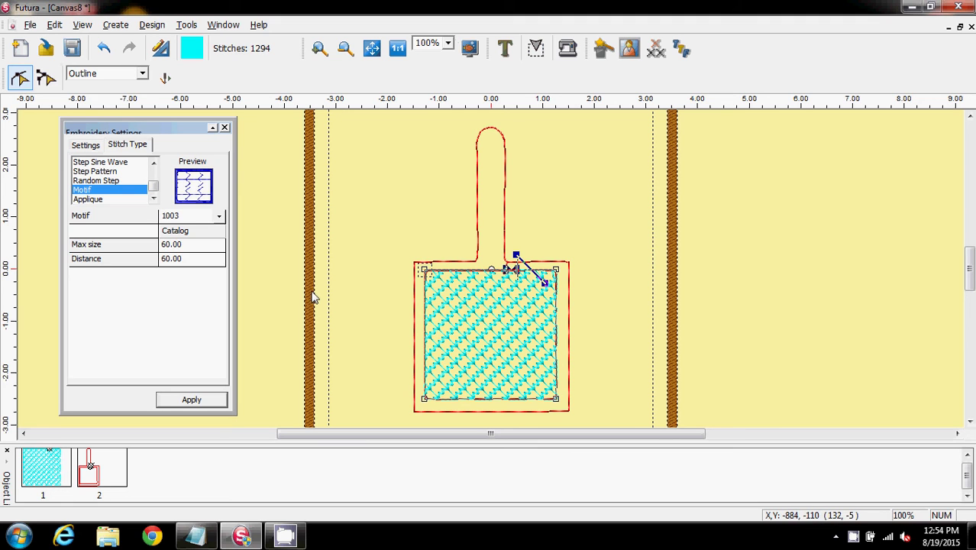
click(225, 128)
click(20, 78)
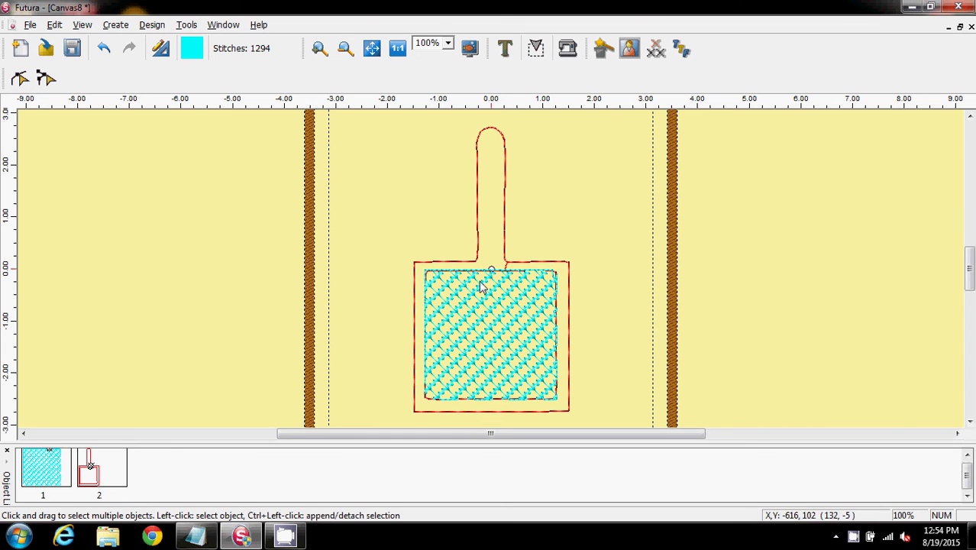
Step: Zoom to 600%, then back to 400%, and scroll over the motif square's zigzag top and bottom edges
click(432, 44)
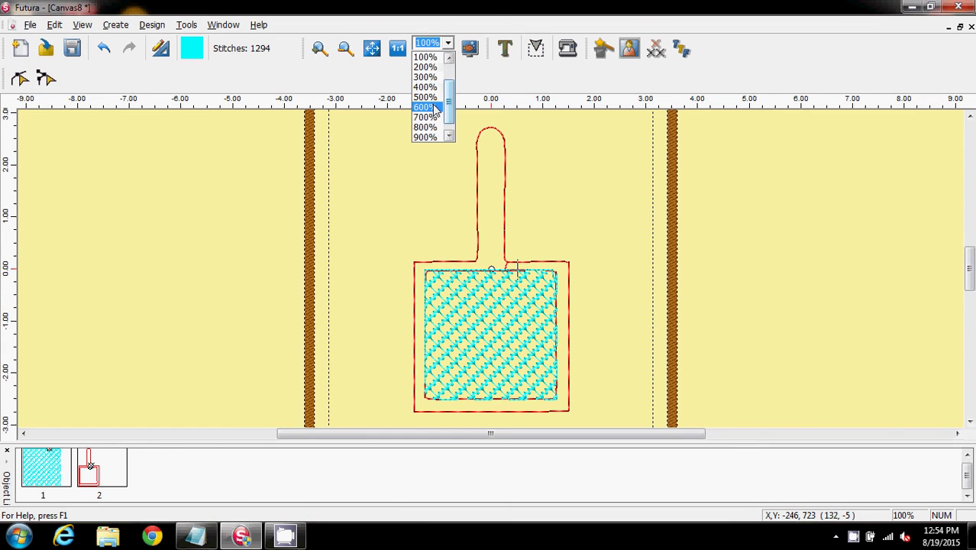
click(425, 106)
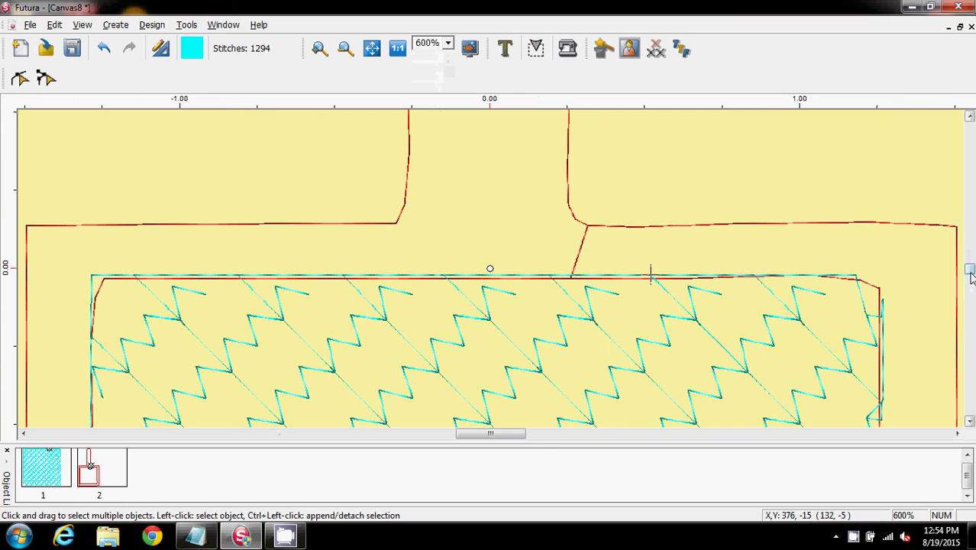
click(448, 43)
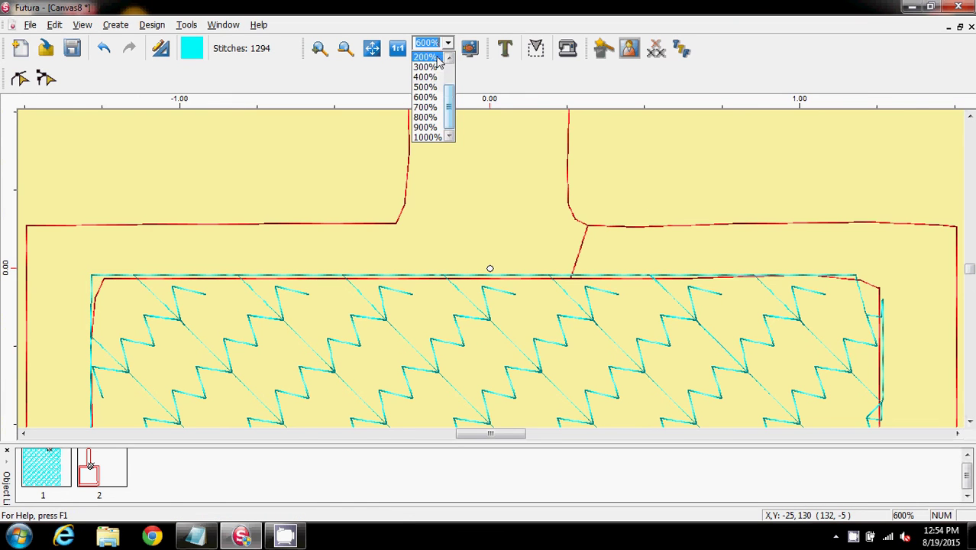
click(426, 78)
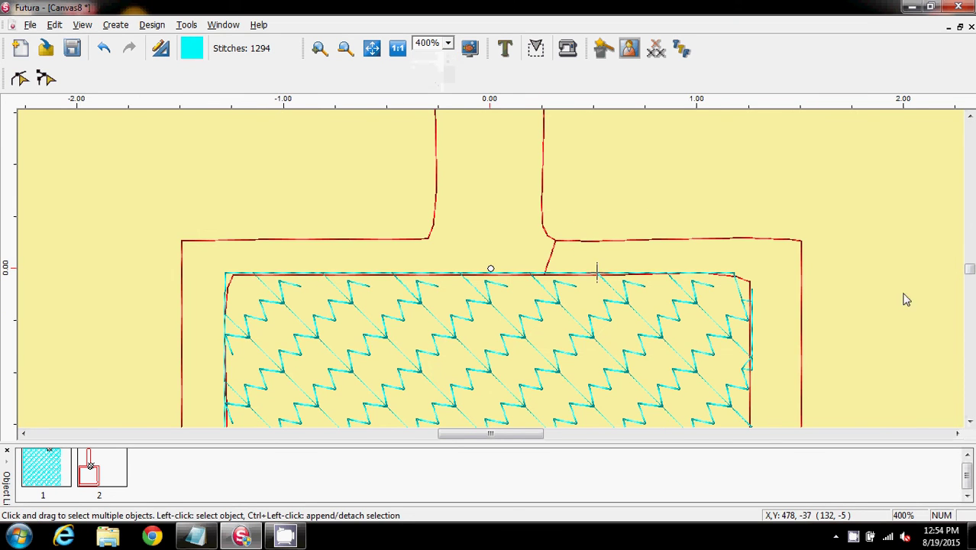
drag(970, 273, 971, 284)
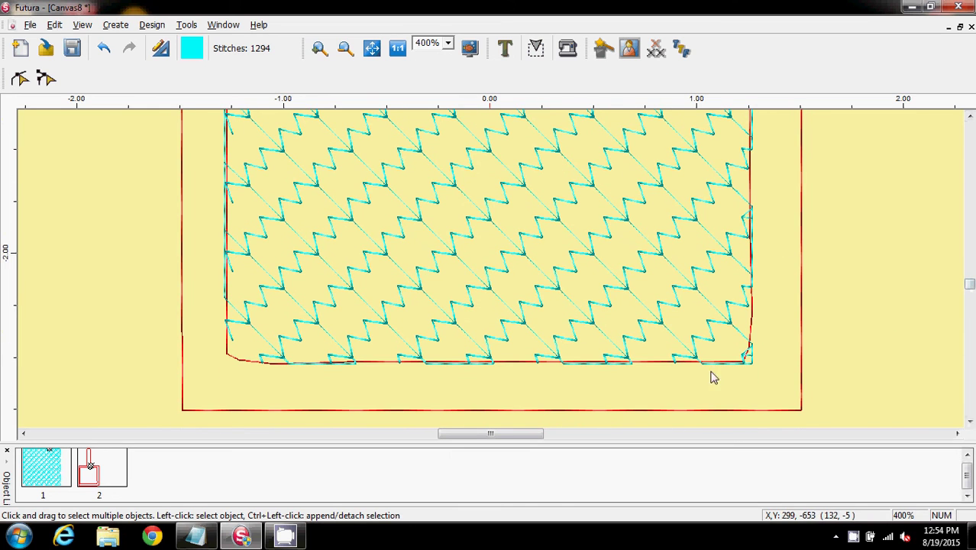
drag(970, 283, 970, 271)
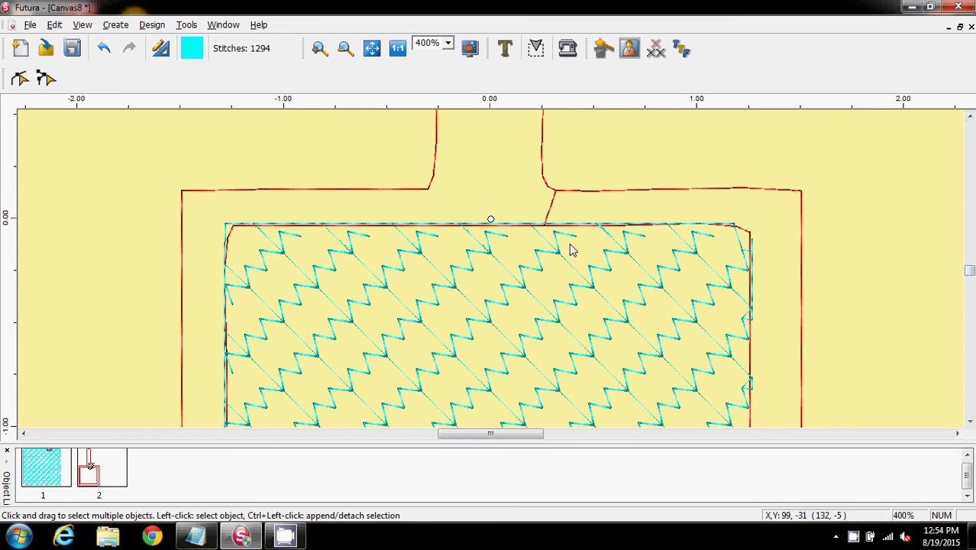
drag(970, 271, 970, 276)
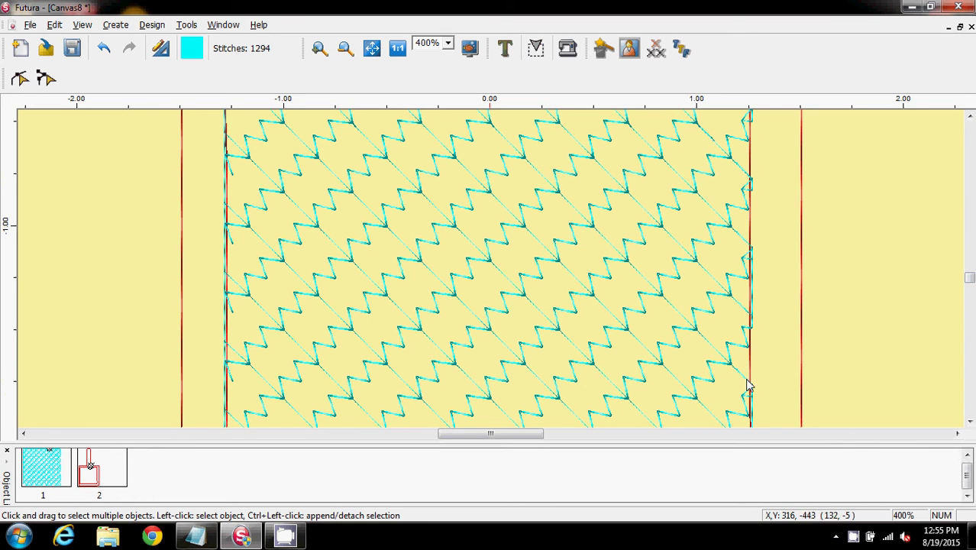
drag(970, 280, 970, 269)
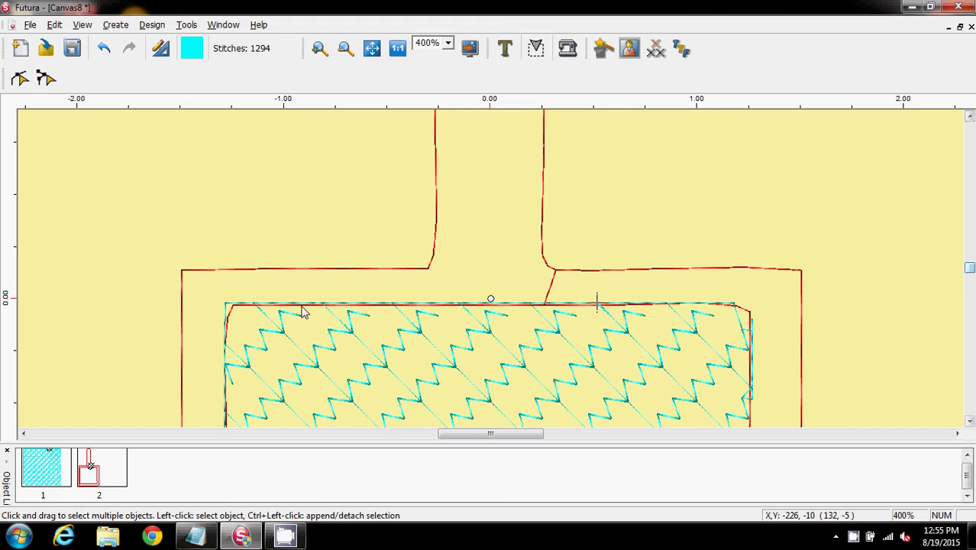
Step: Cycle through the Outline Edit, Stitch Edit, Insert Stitch and Delete Stitch tools
click(19, 79)
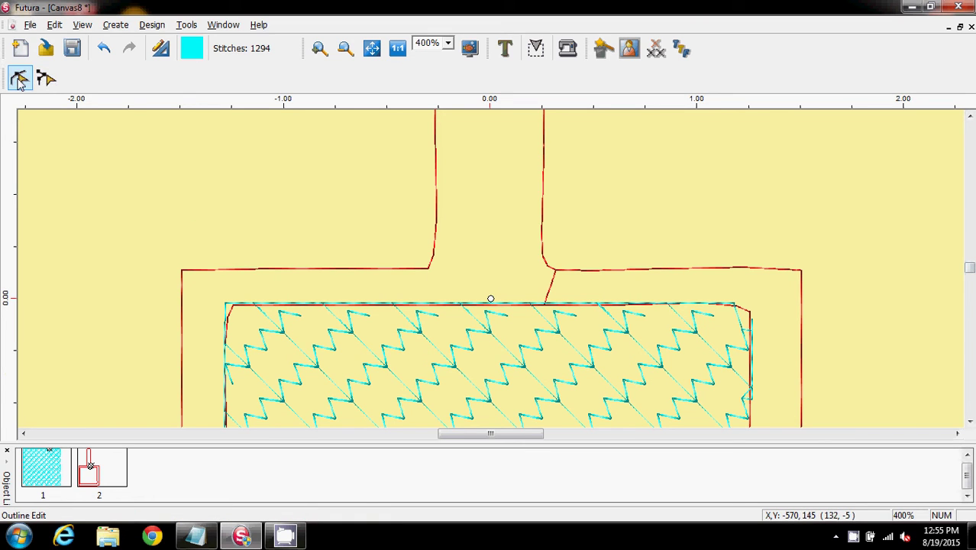
click(44, 81)
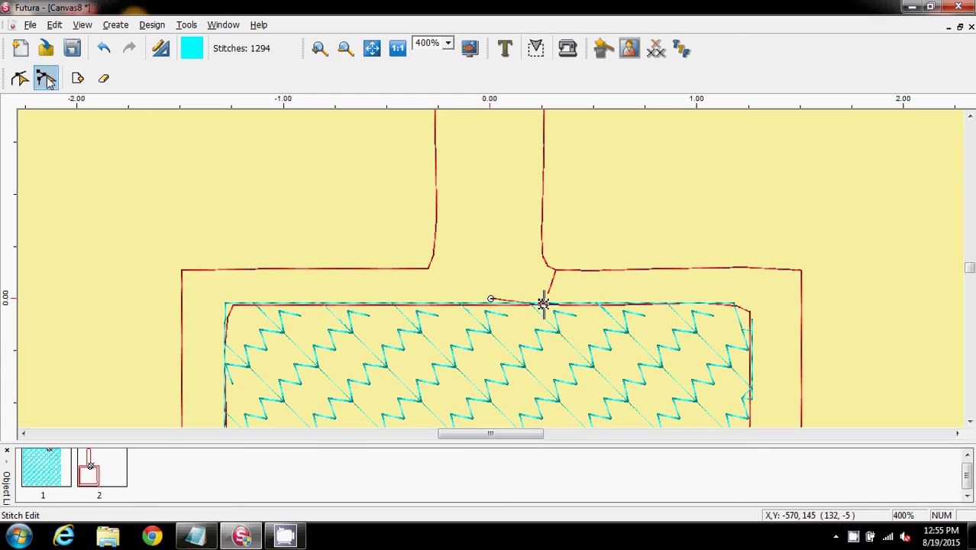
click(79, 81)
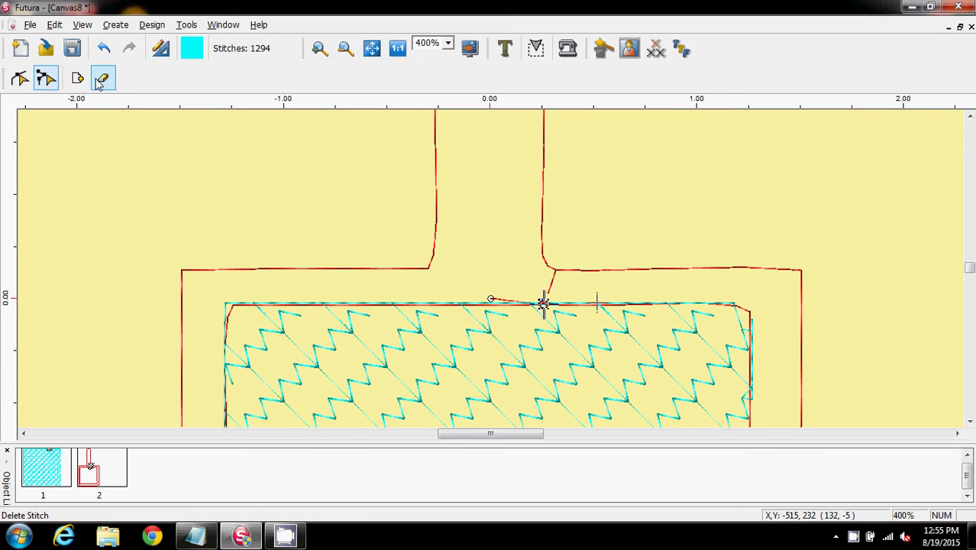
click(104, 80)
click(103, 80)
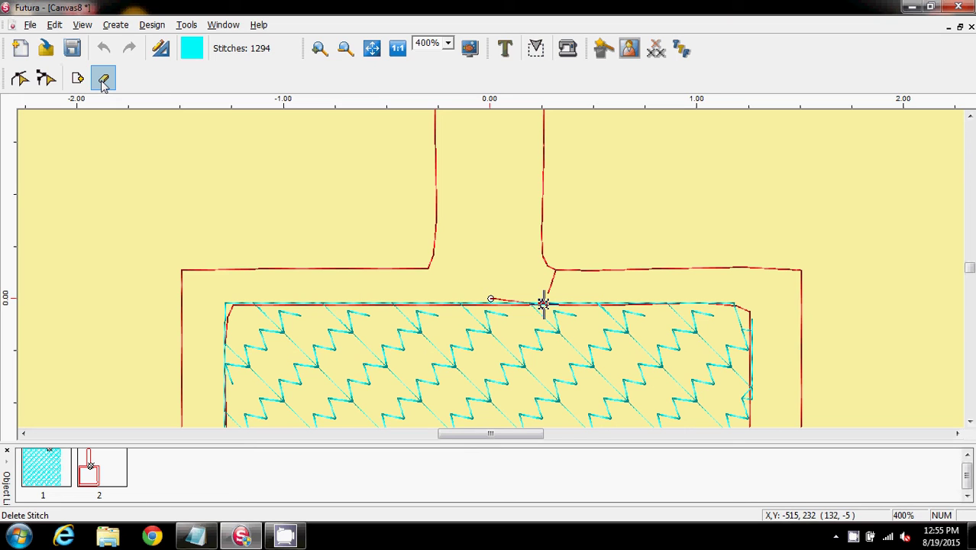
Step: Select the stitch where the connecting line meets the square's top edge
click(104, 84)
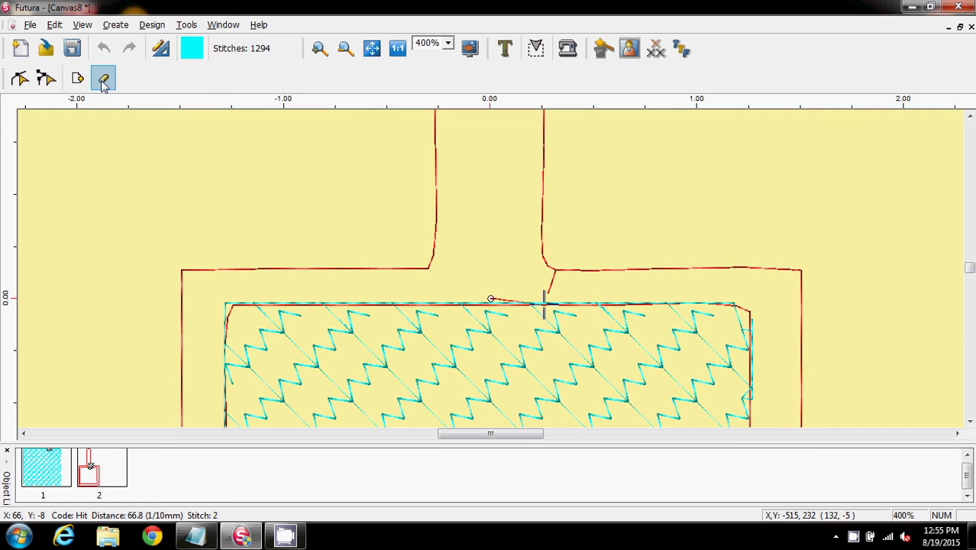
key(Left)
key(Right)
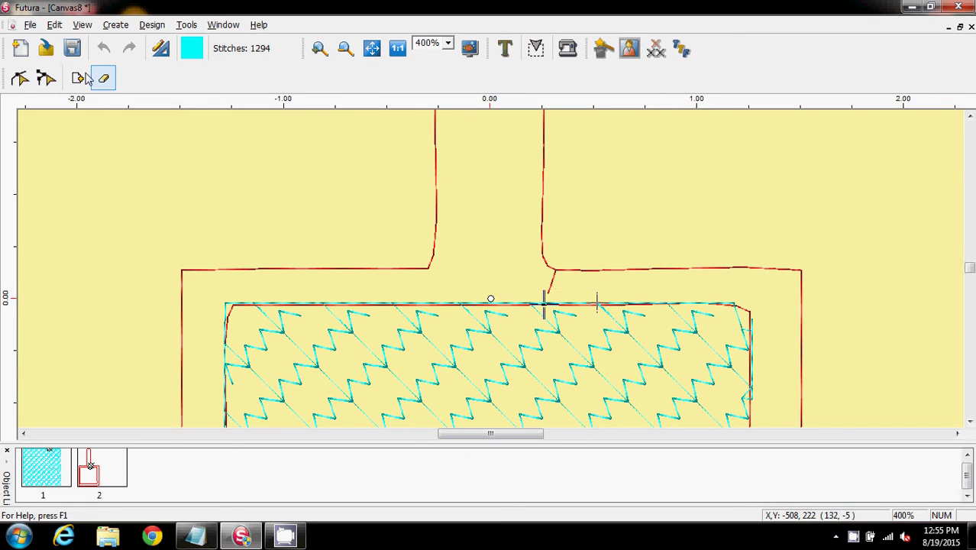
Step: In Stitch Edit, drag the top-edge stitch point upward above the square
click(46, 78)
click(103, 78)
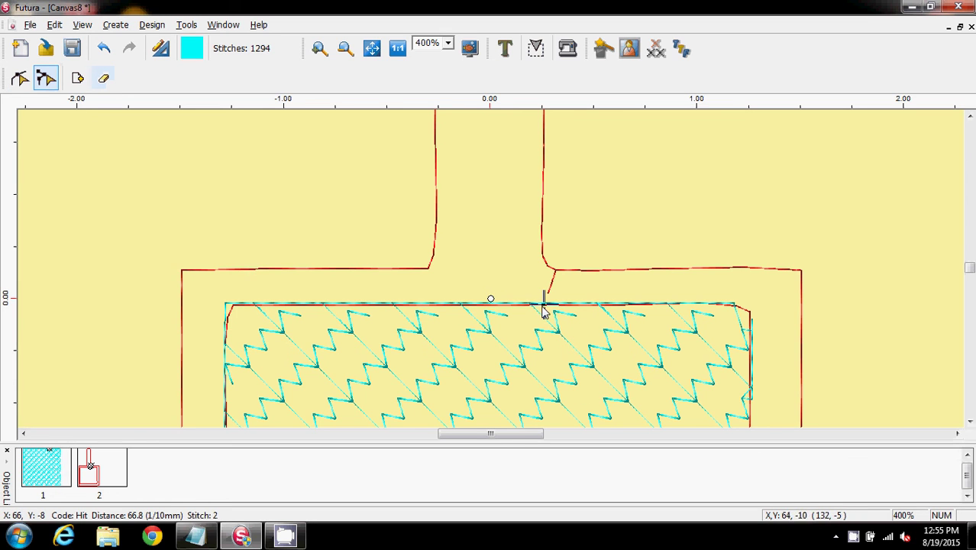
drag(542, 307, 608, 231)
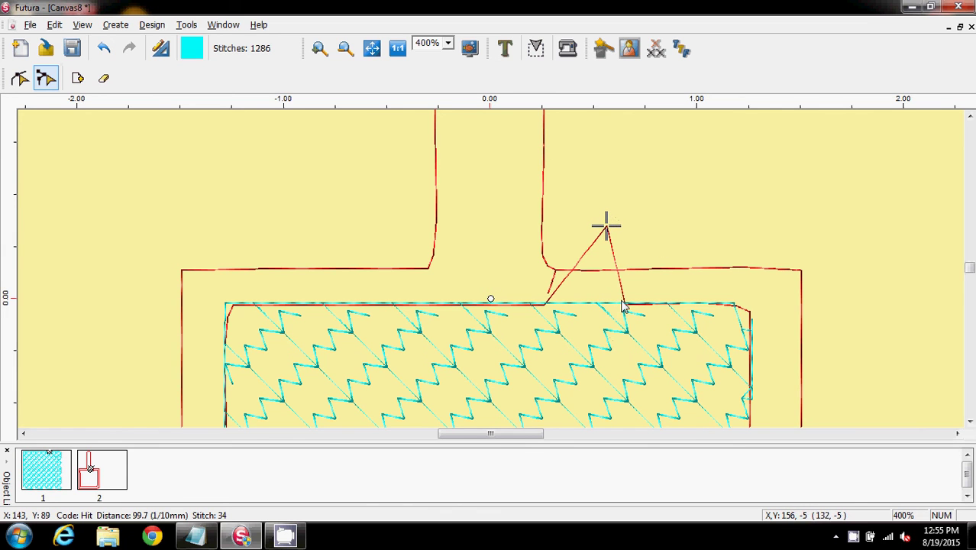
drag(969, 267, 969, 264)
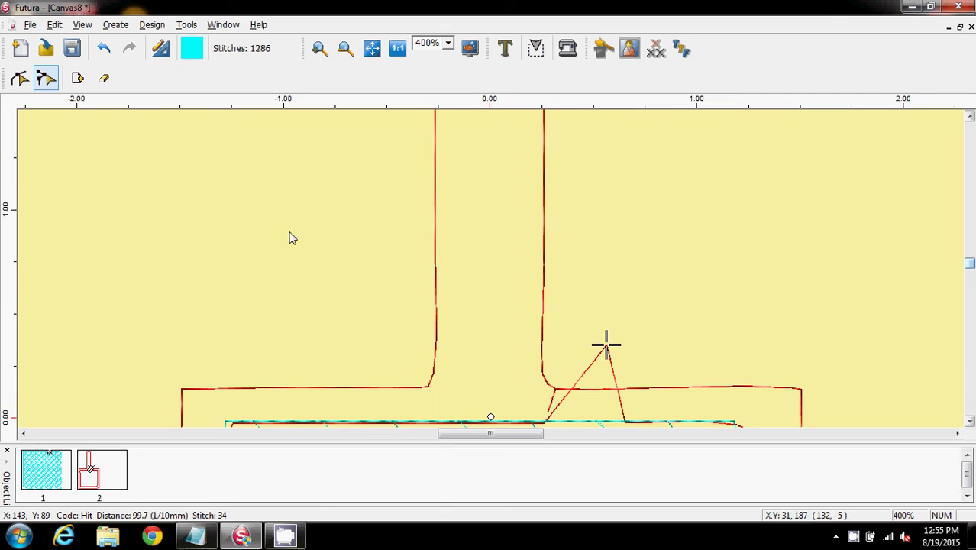
Step: Delete the stray spike and diagonal stitches along the square's top edge
click(106, 83)
click(105, 82)
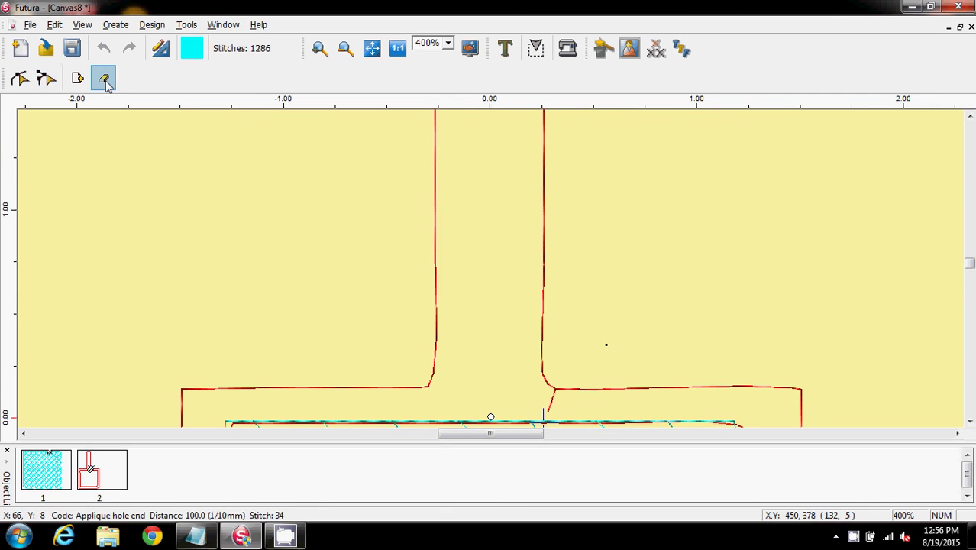
click(105, 82)
click(105, 82)
click(105, 83)
click(105, 83)
click(105, 83)
click(105, 83)
click(106, 83)
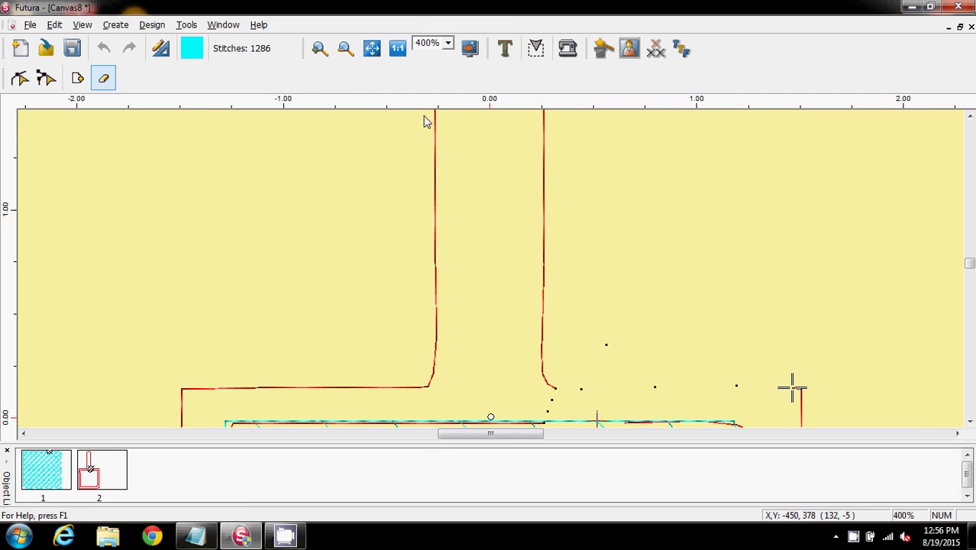
Step: Step backward through the outline stitches to stitch 26
scroll(702, 342, down, 3)
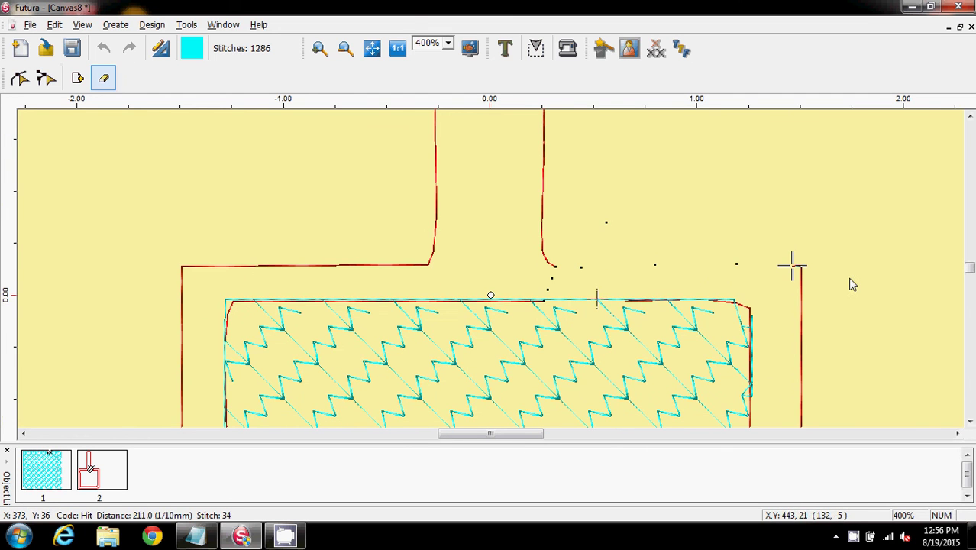
key(Right)
key(Right)
key(Left)
key(Left)
key(Left)
key(Left)
key(Left)
key(Left)
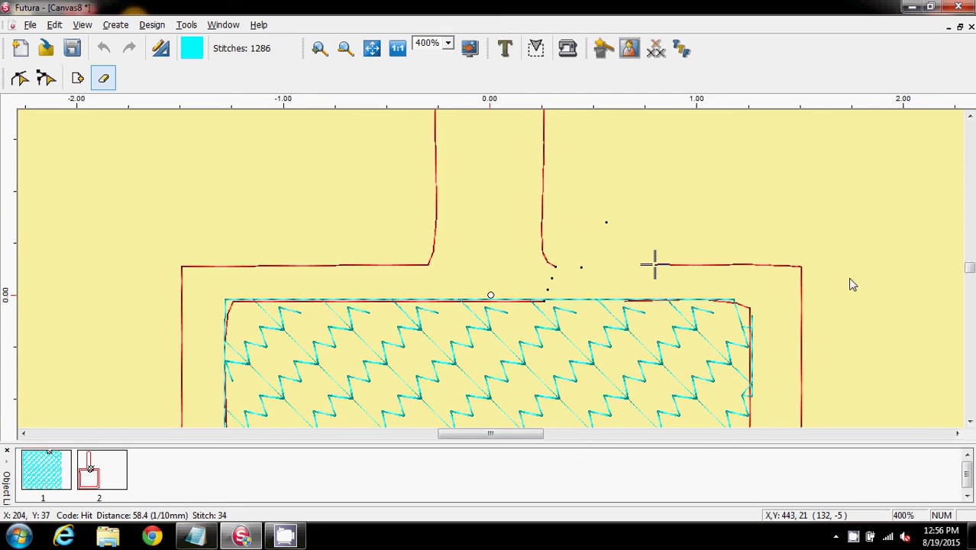
key(Left)
key(Left)
key(Left)
key(Left)
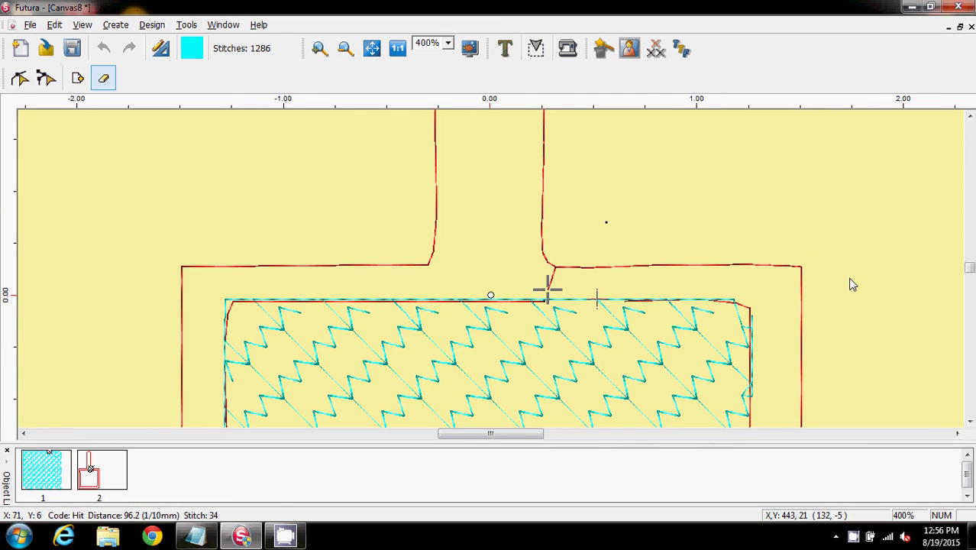
key(Left)
key(Left)
key(Left)
key(Left)
key(Left)
key(Left)
key(Left)
key(Left)
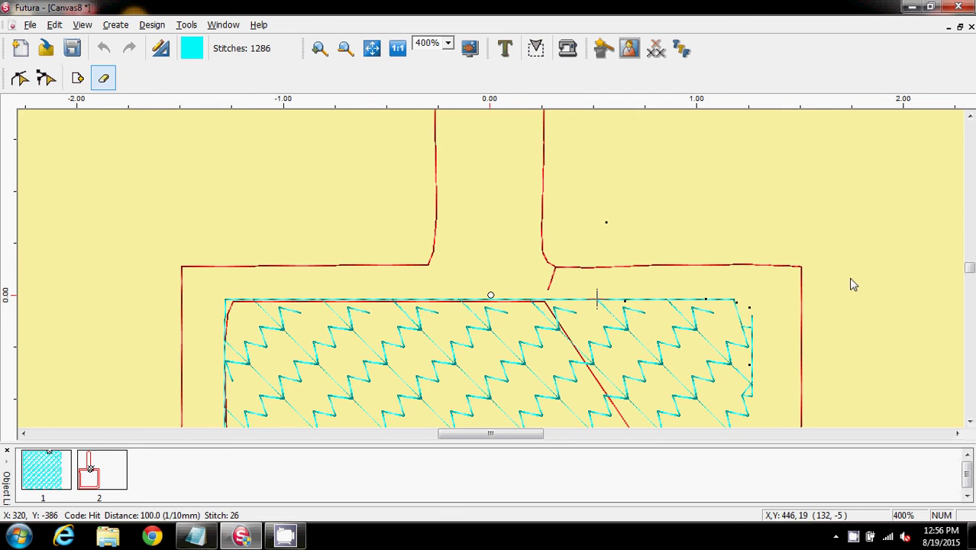
Step: Zoom out to 200% and step back along the stray line through the fill to stitch 2
click(447, 43)
click(440, 59)
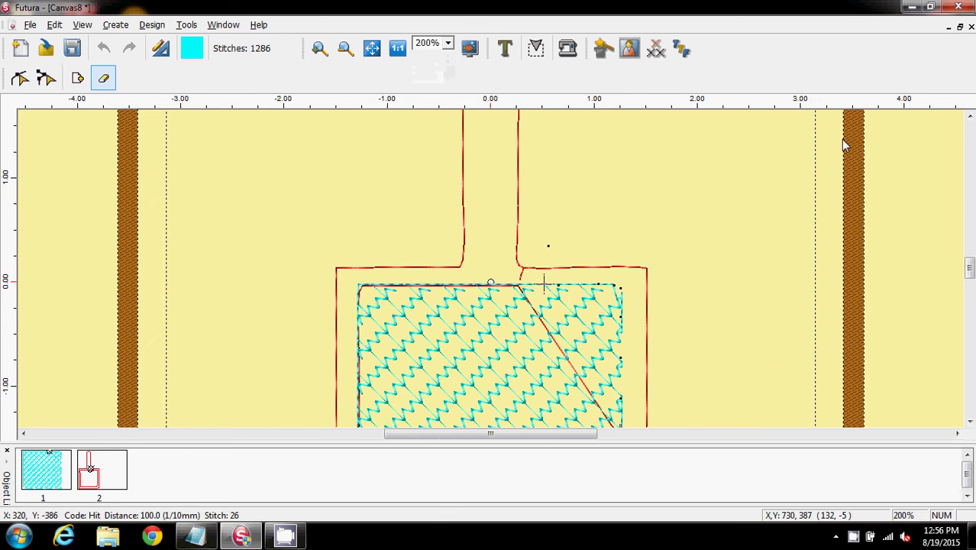
drag(969, 269, 964, 278)
key(Left)
key(Left)
key(Left)
key(Left)
key(Left)
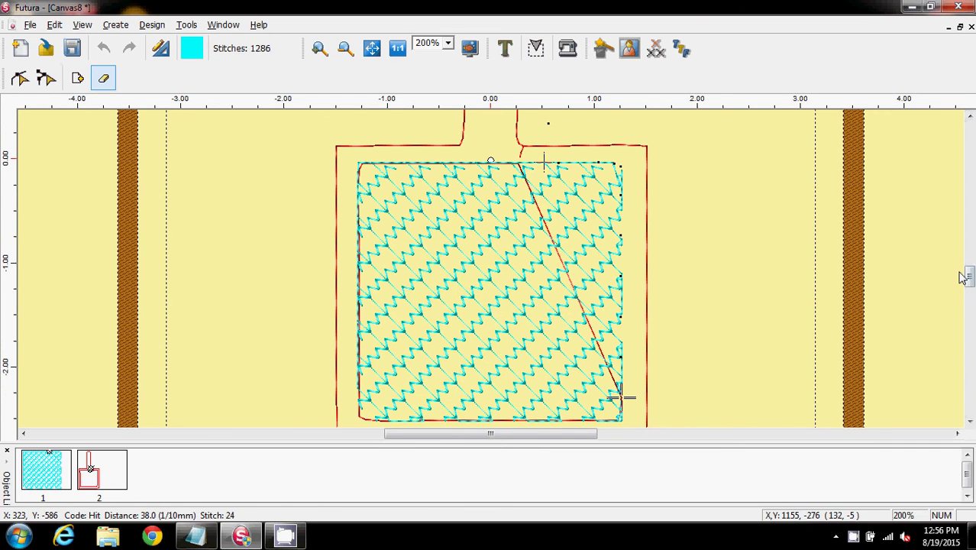
key(Left)
key(Left)
key(Left)
key(Left)
key(Left)
key(Left)
key(Left)
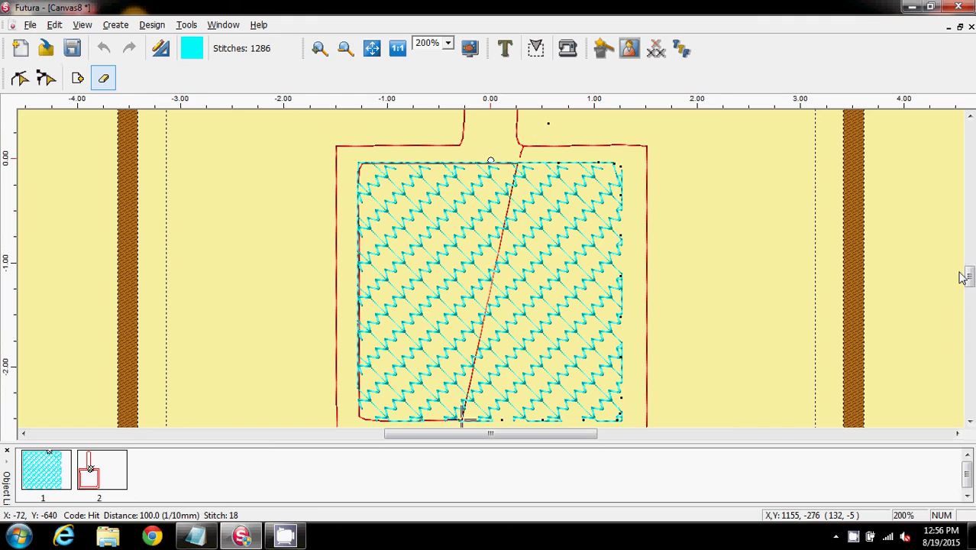
key(Left)
key(Left)
key(Left)
key(Left)
key(Left)
key(Left)
key(Left)
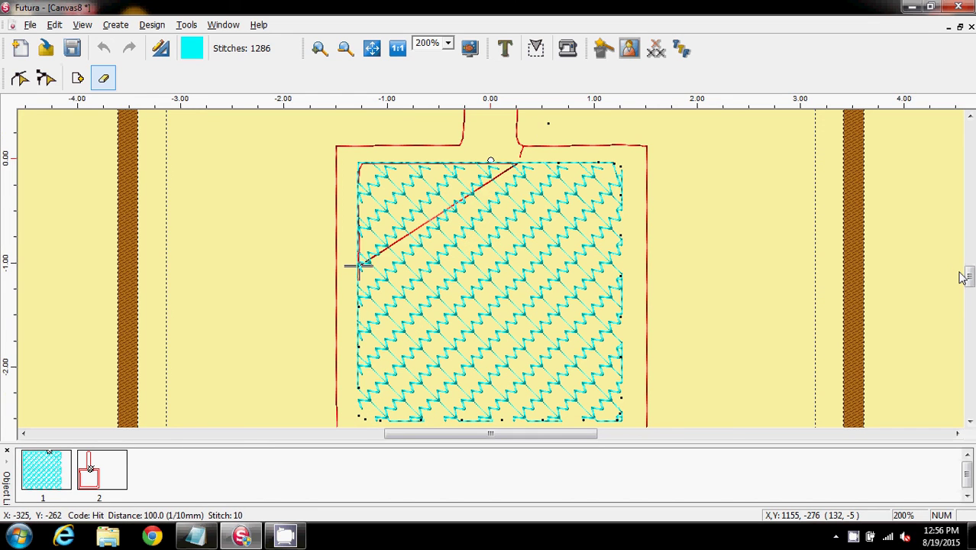
key(Left)
key(Left)
key(Left)
key(Left)
key(Left)
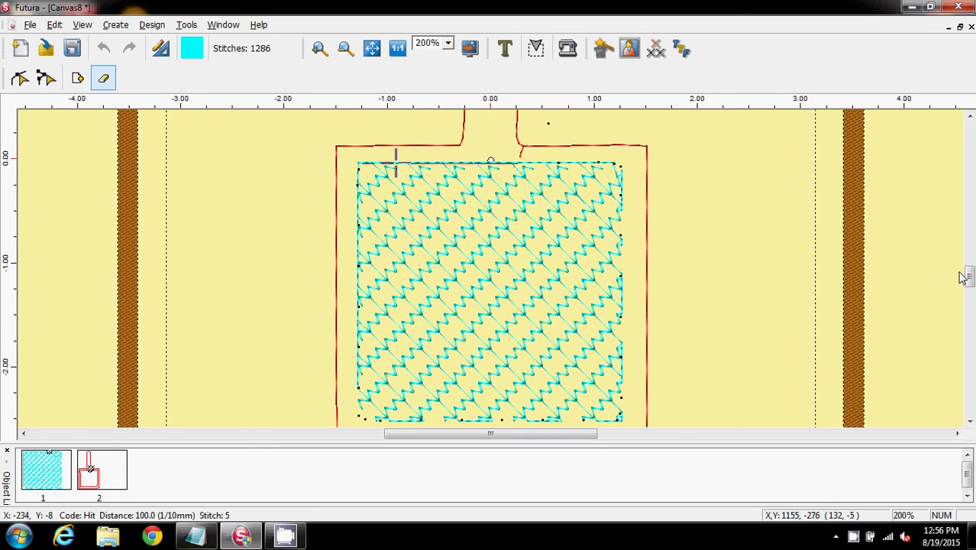
key(Left)
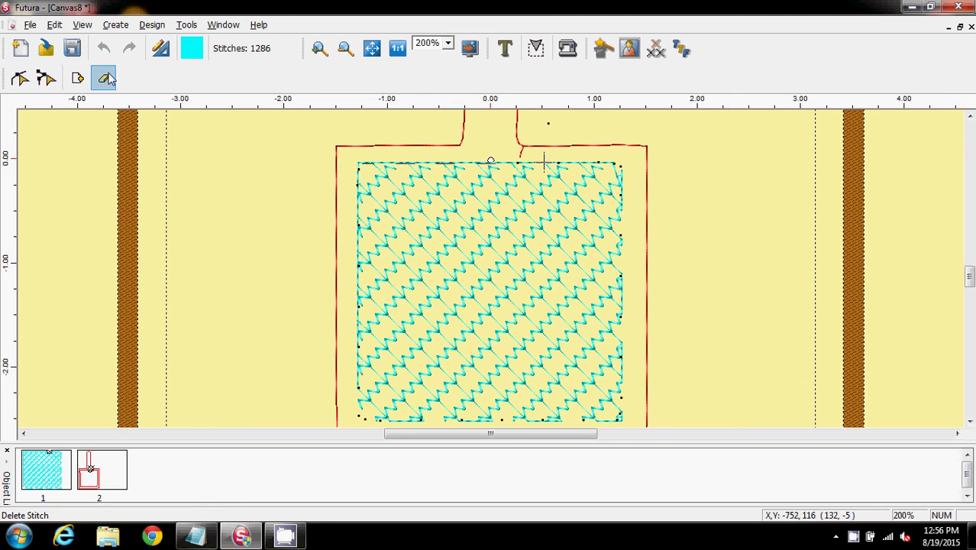
Step: Exit Stitch Edit, redraw the design, and play back its stitch-out from the start
click(46, 80)
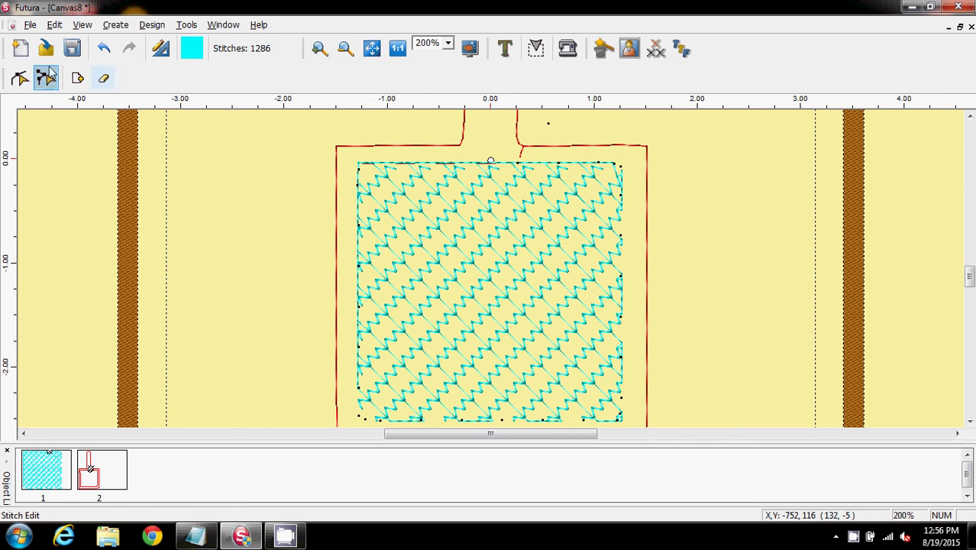
click(46, 79)
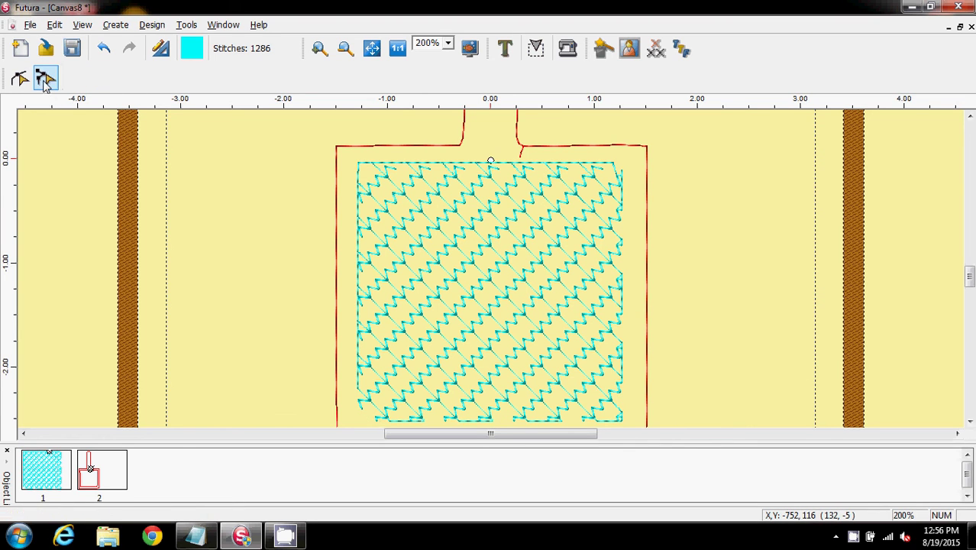
click(80, 25)
click(77, 58)
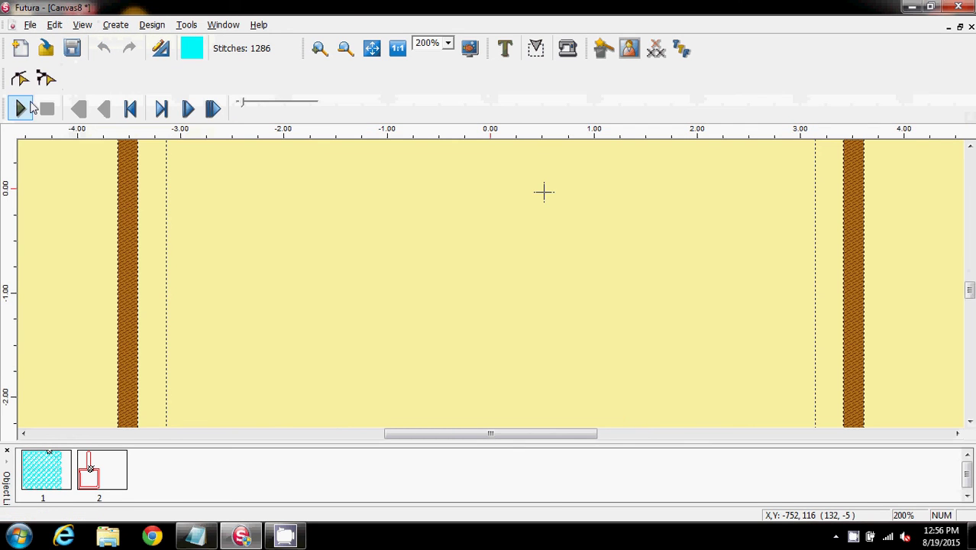
click(21, 109)
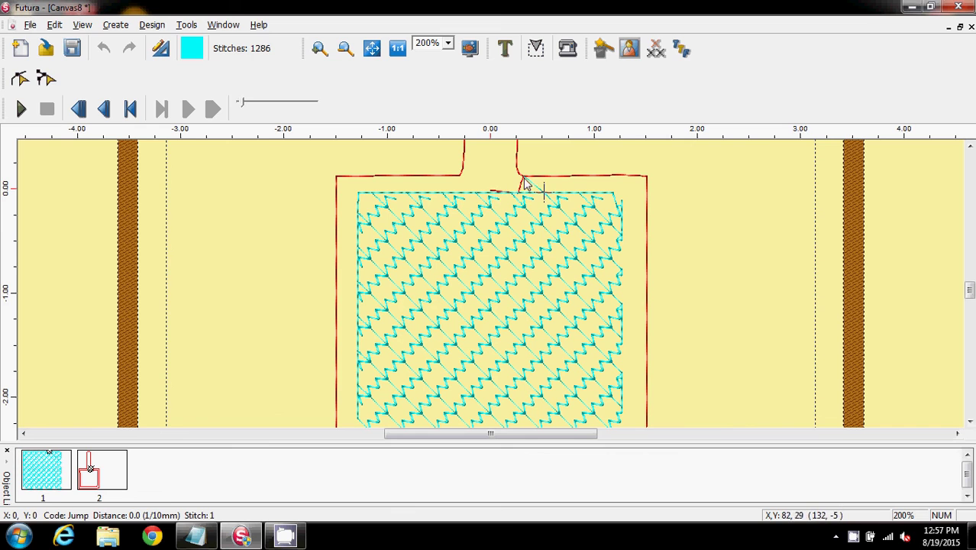
Step: Redraw the design and zoom to 600% on the outline-to-fill junction
click(81, 25)
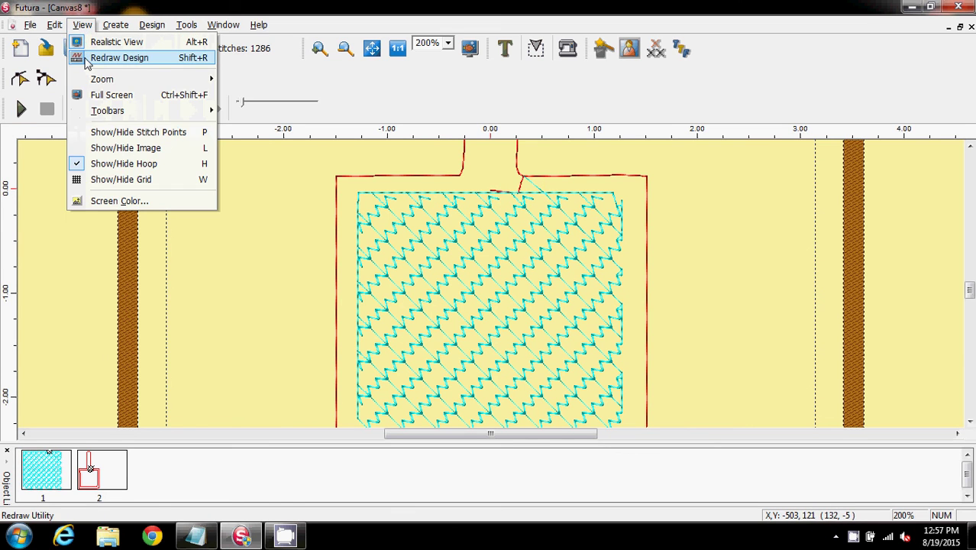
click(88, 58)
drag(969, 277, 969, 265)
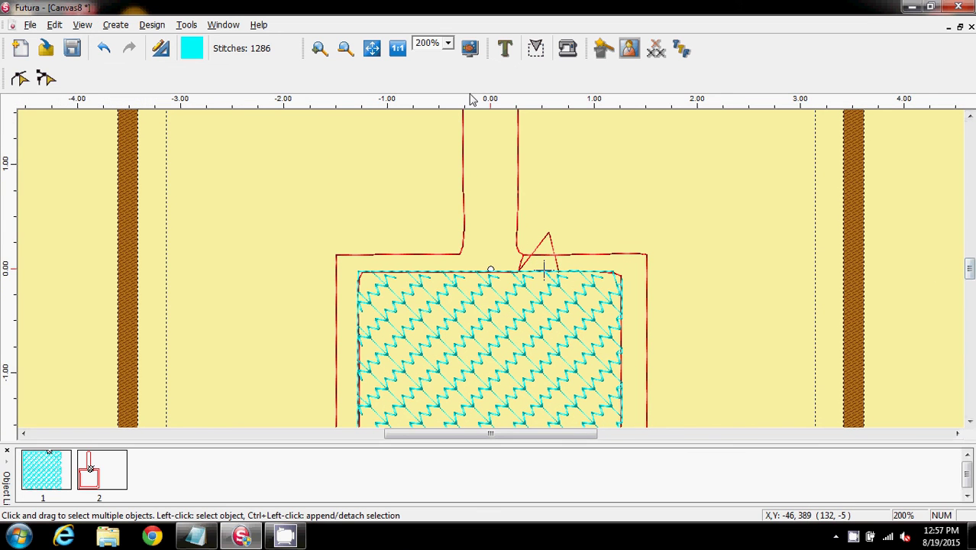
click(447, 43)
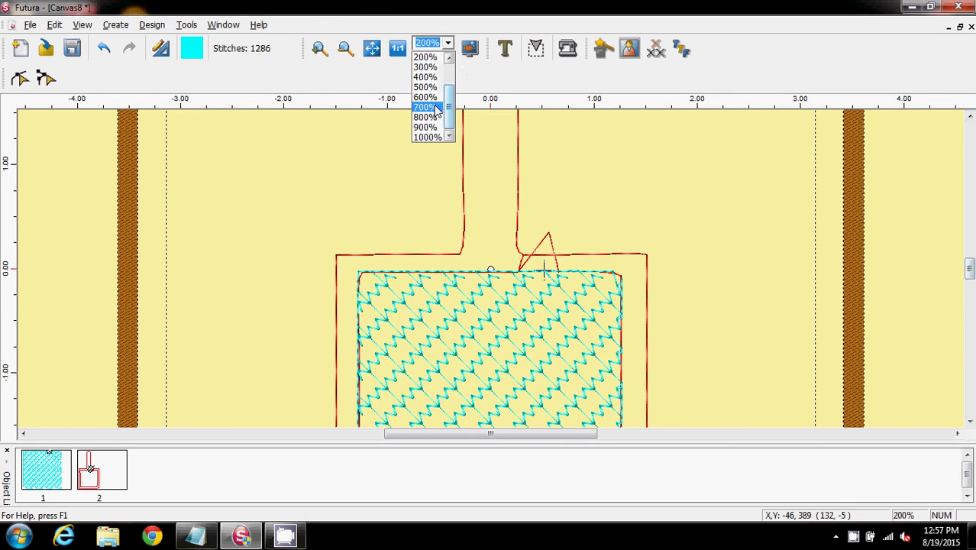
click(428, 97)
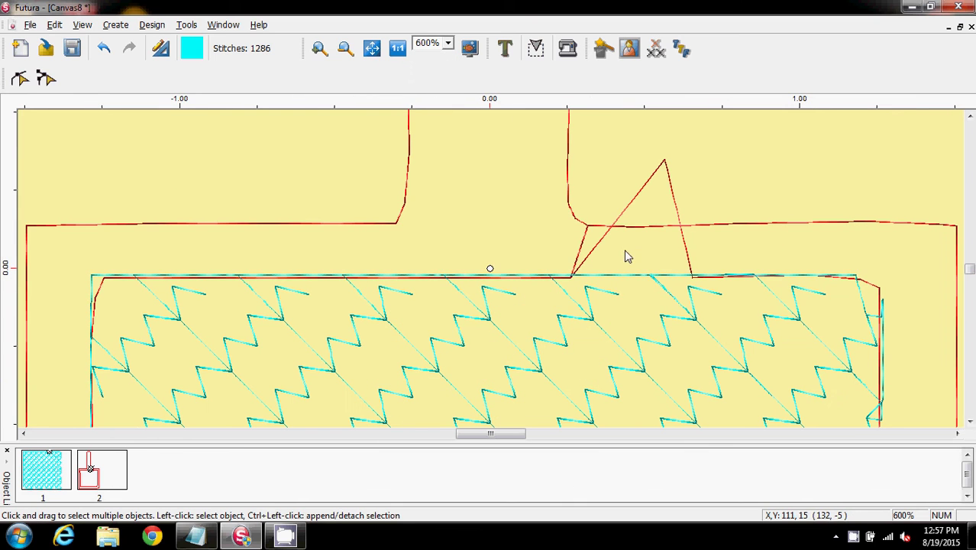
Step: Drag stitch 5 down onto the fill's top edge and delete the stray stitch segment
click(46, 80)
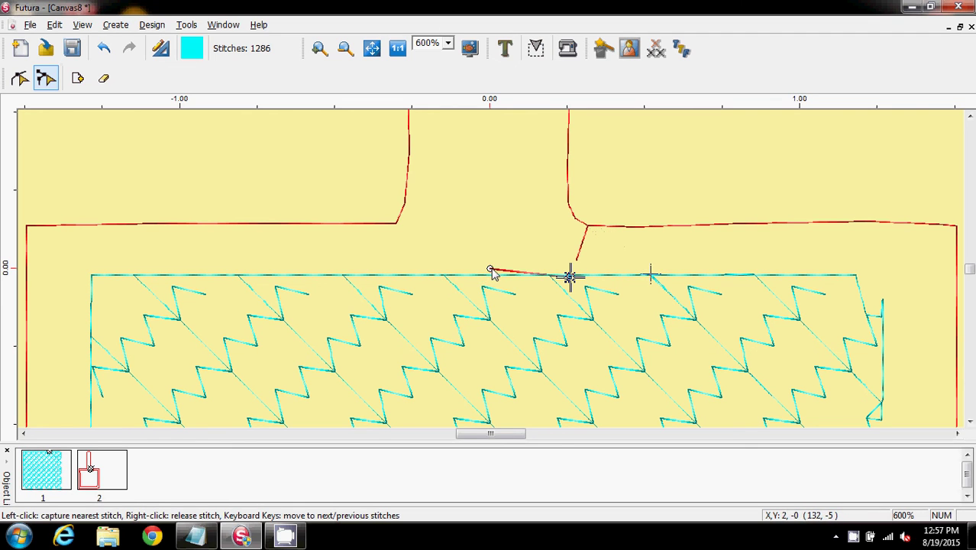
click(588, 233)
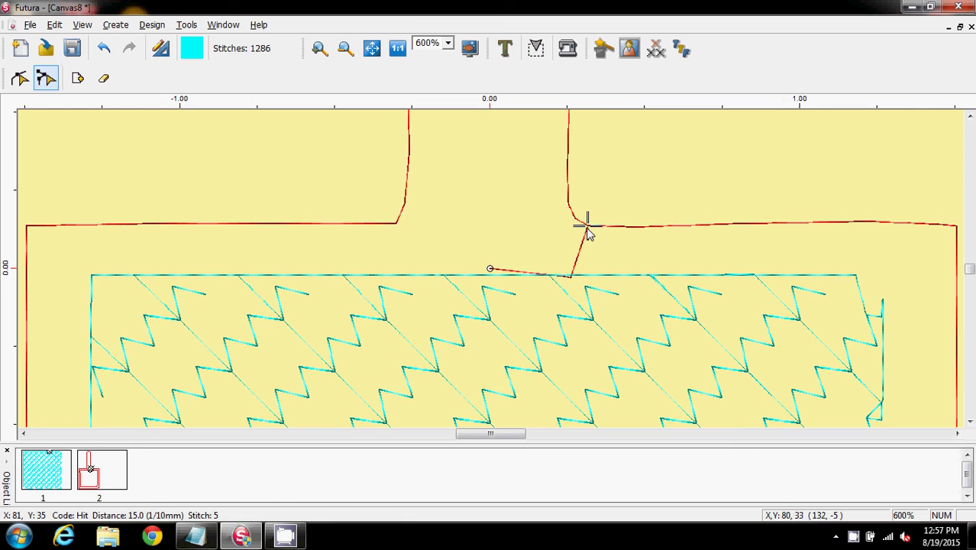
drag(588, 233, 600, 246)
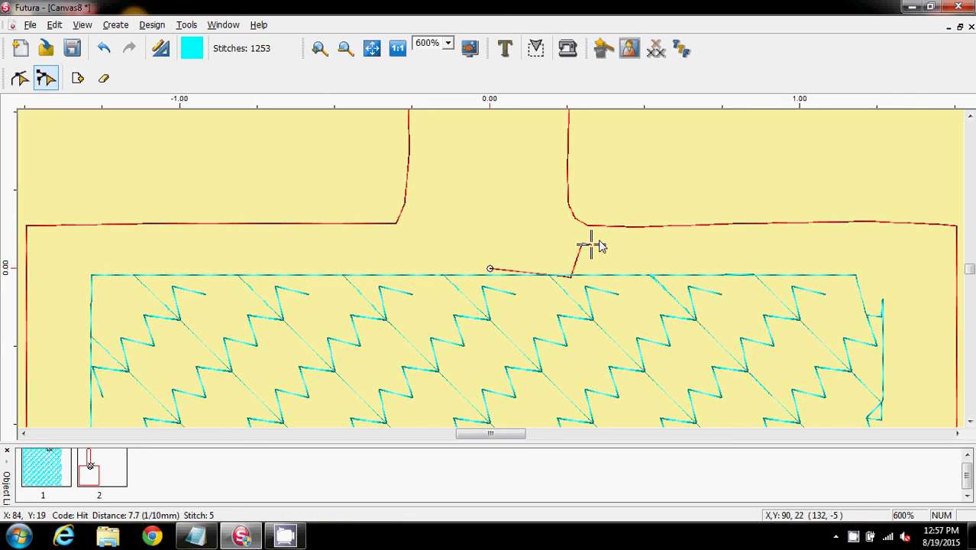
click(105, 81)
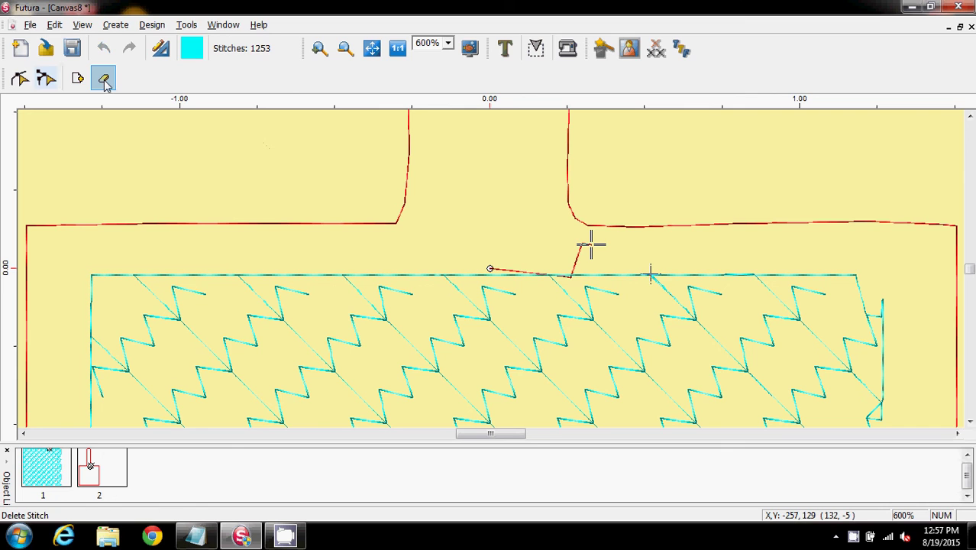
key(Delete)
key(Delete)
key(Delete)
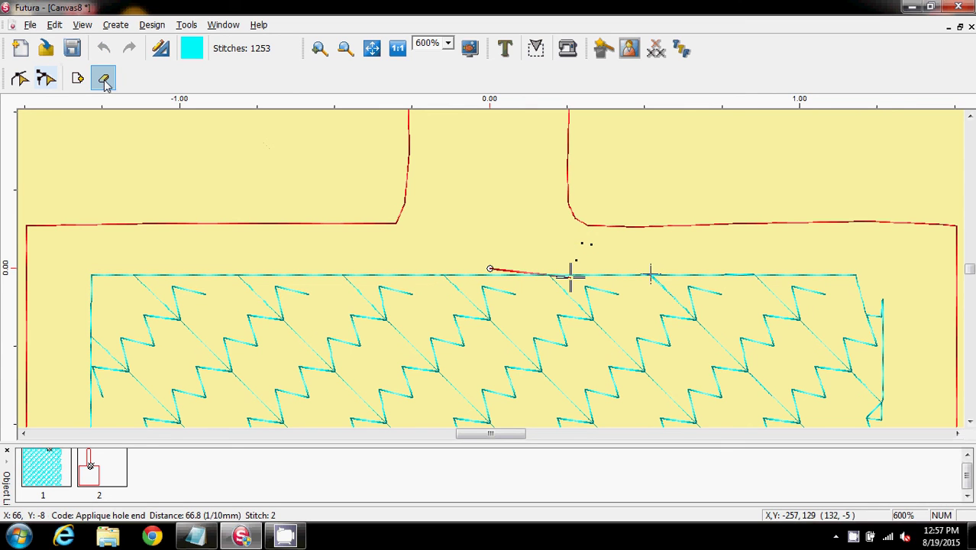
click(47, 82)
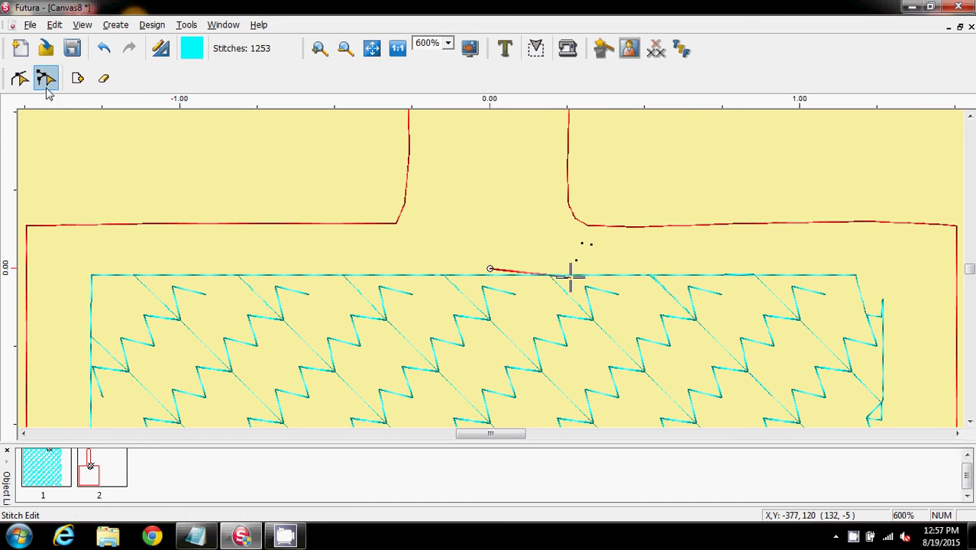
Step: Redraw and replay the corrected stitch-out to check the junction, now 1253 stitches
click(79, 29)
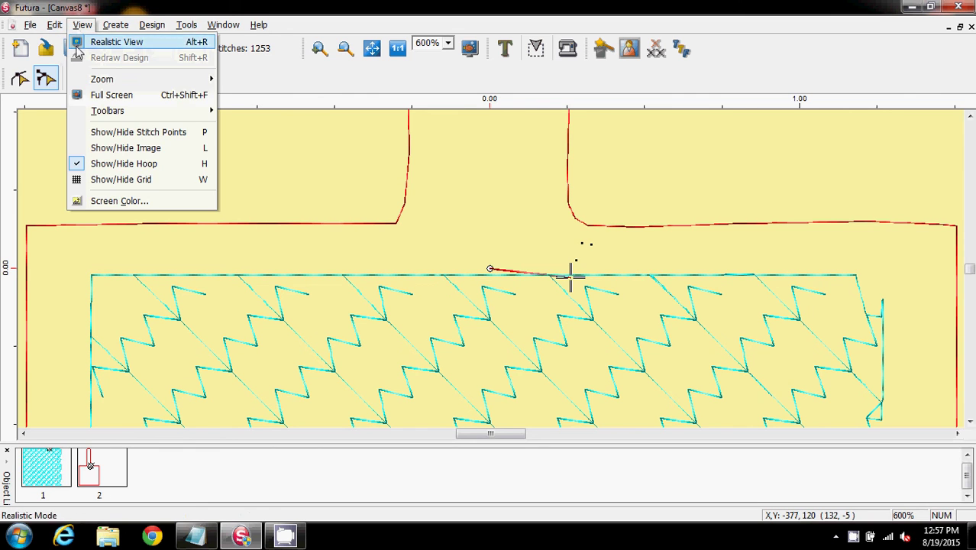
click(45, 77)
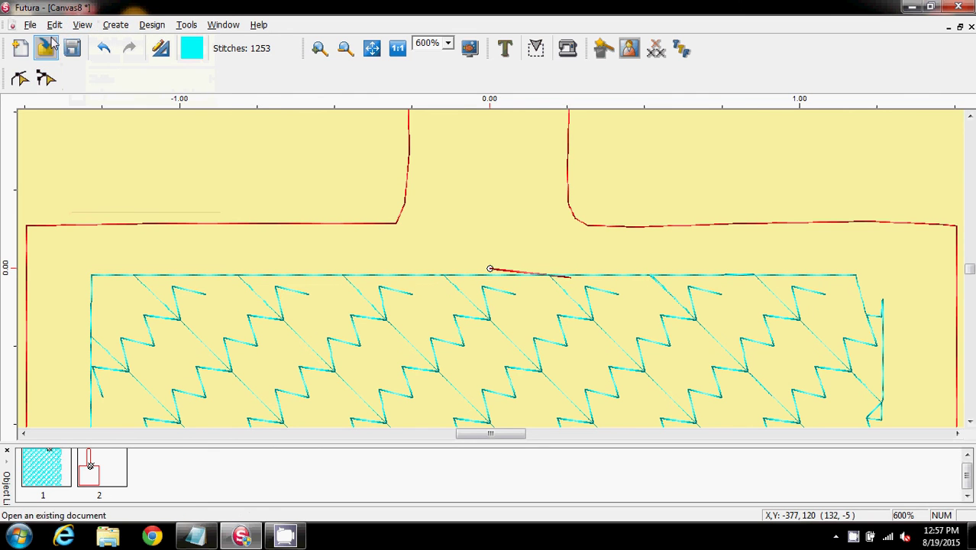
click(82, 24)
click(83, 63)
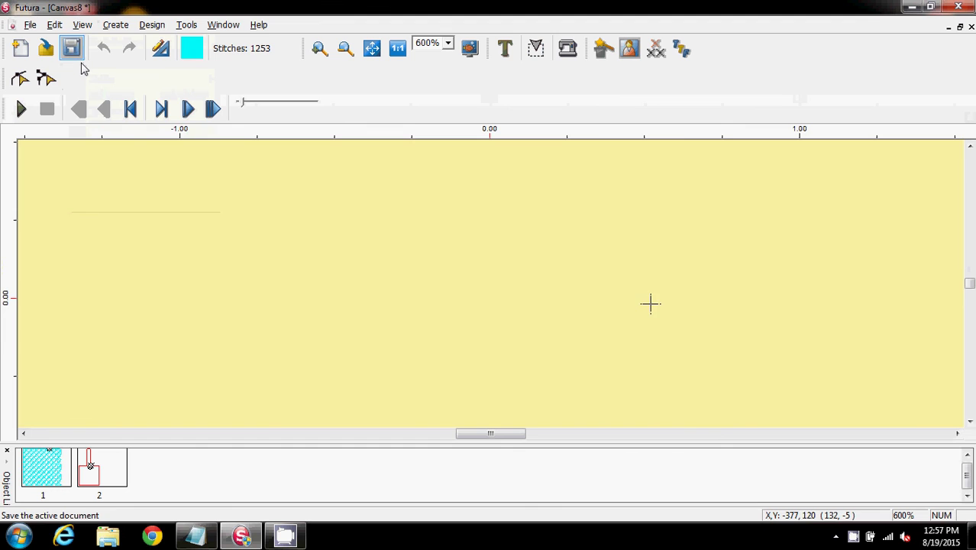
click(21, 110)
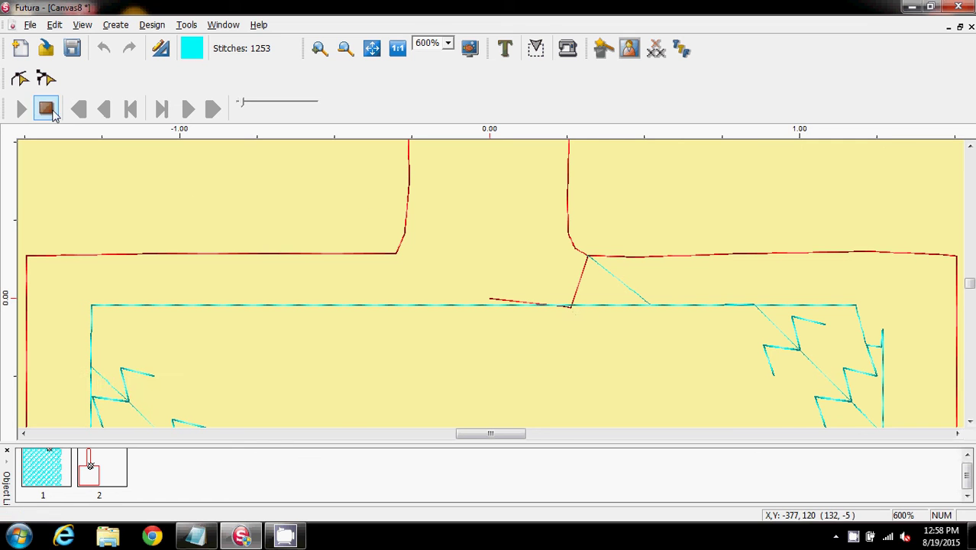
click(46, 109)
click(81, 25)
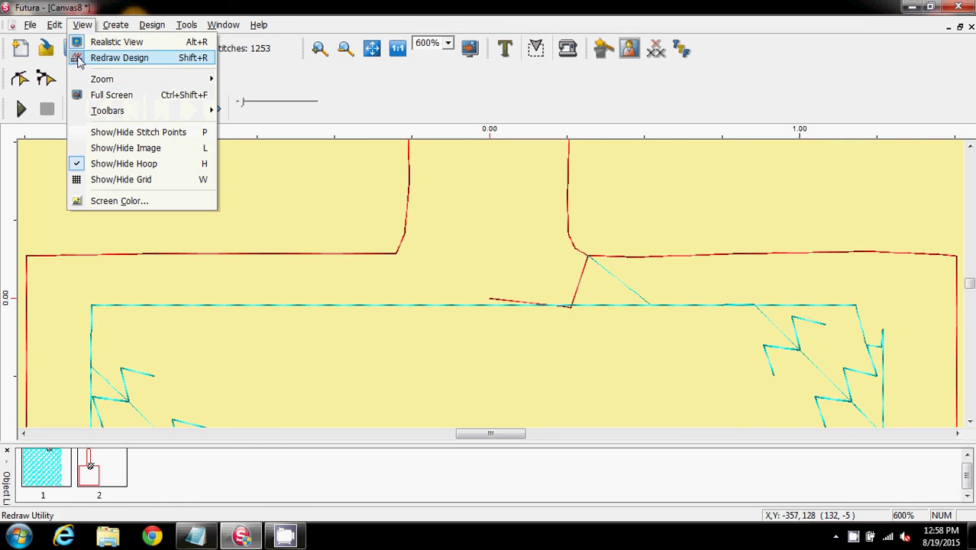
click(76, 58)
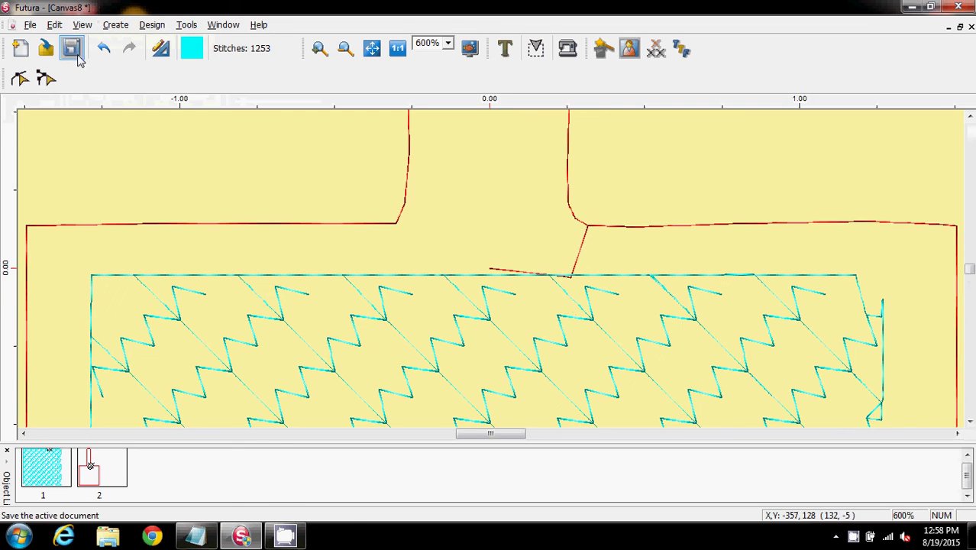
Step: Toggle the Stitch Edit and Delete Stitch modes, then leave stitch editing
click(48, 79)
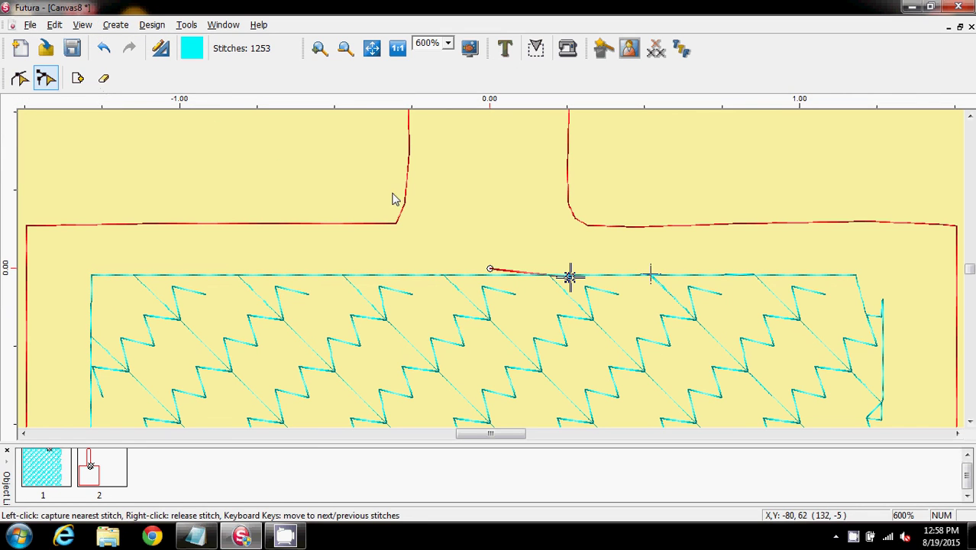
click(108, 82)
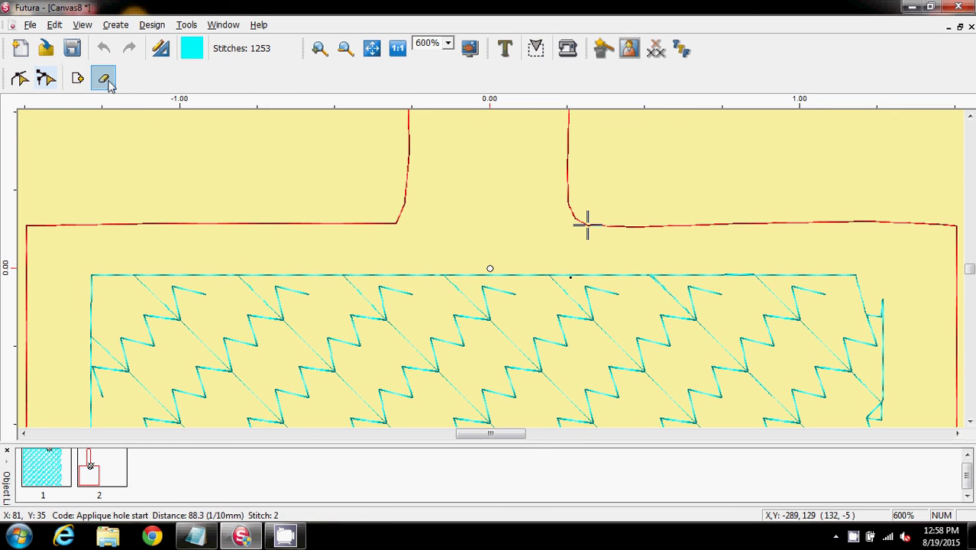
click(45, 79)
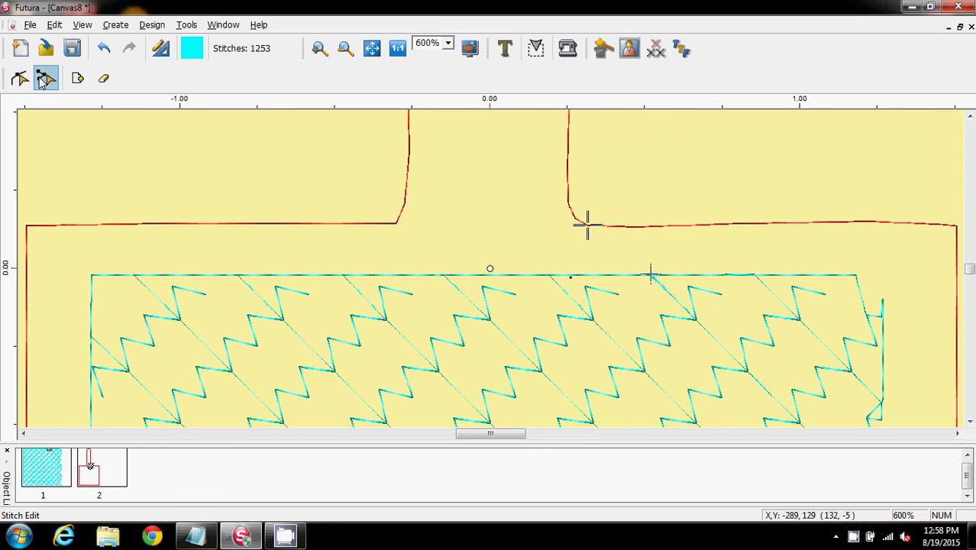
click(77, 28)
key(Escape)
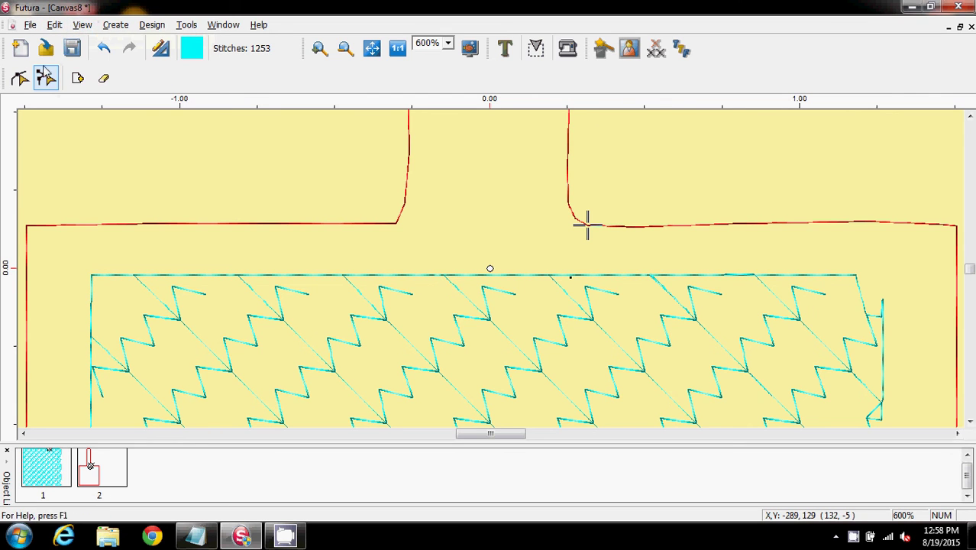
Step: Redraw the 1253-stitch design and play its stitch sequence, then stop the playback
click(76, 27)
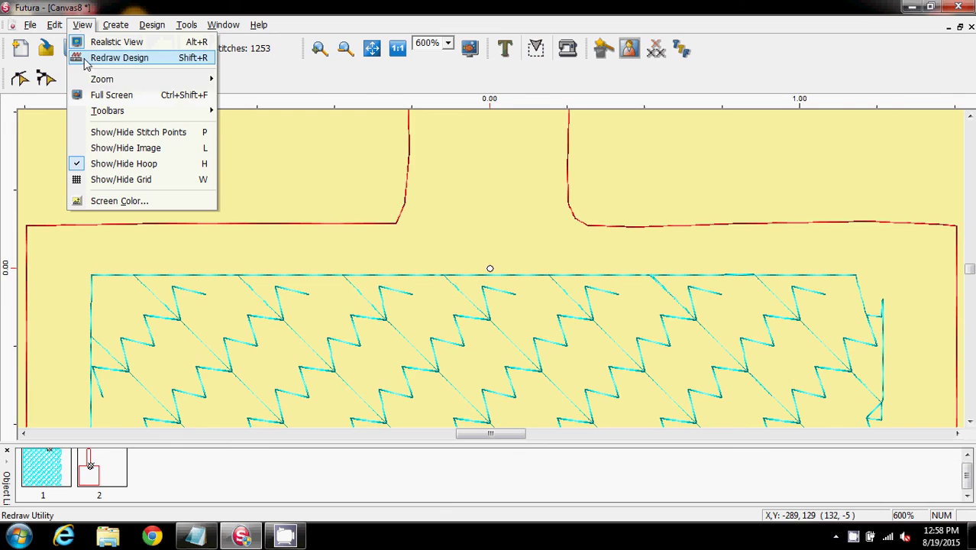
click(86, 58)
click(23, 108)
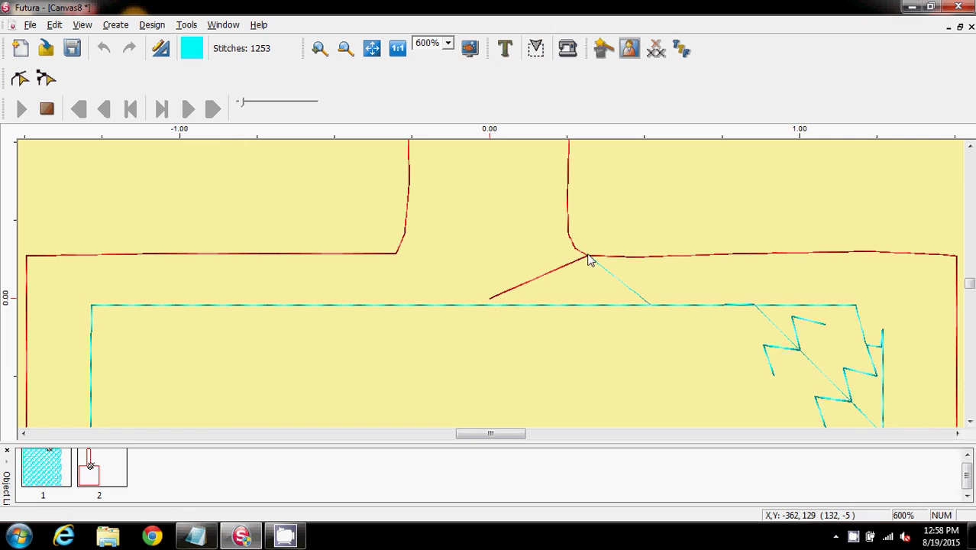
scroll(588, 261, down, 2)
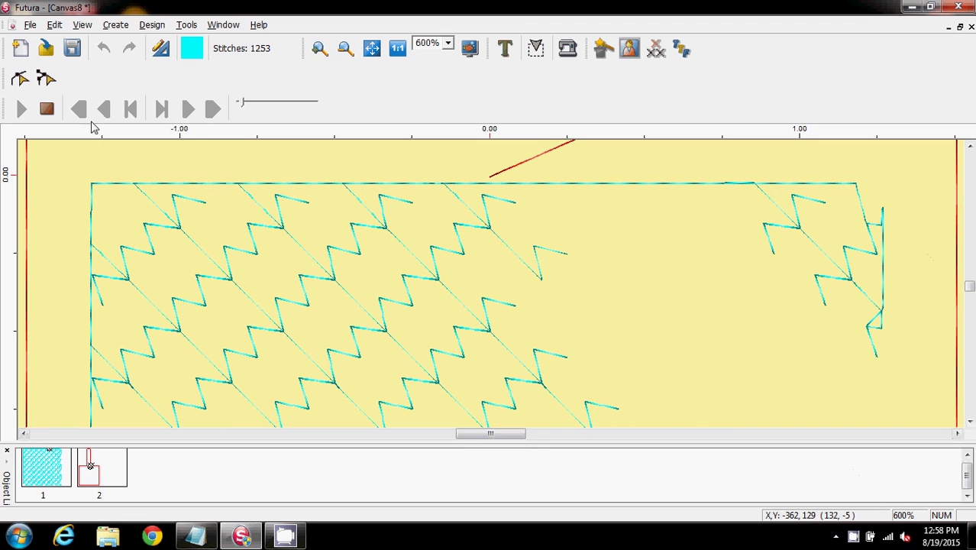
click(46, 108)
click(55, 25)
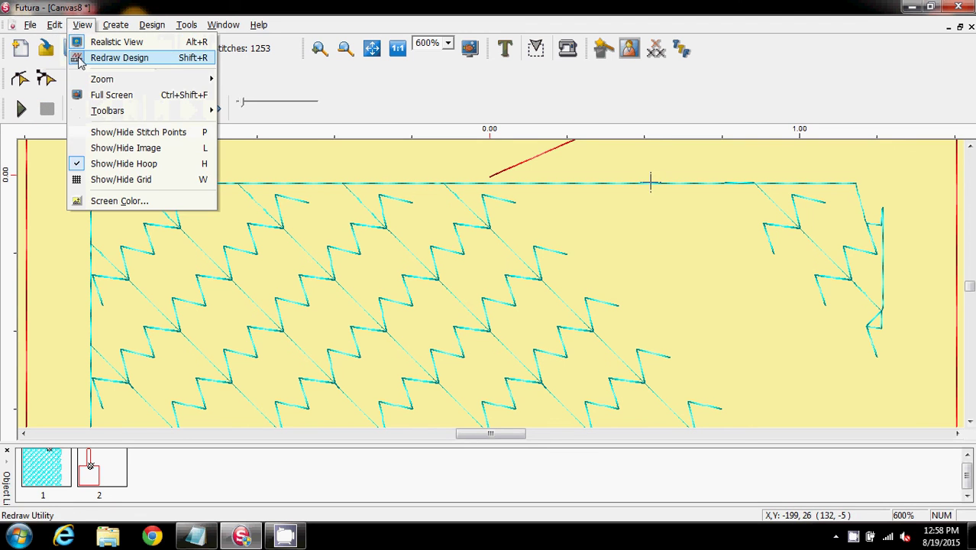
Step: Zoom out to 75% and place 'LS' lettering in the centre of the square
click(79, 56)
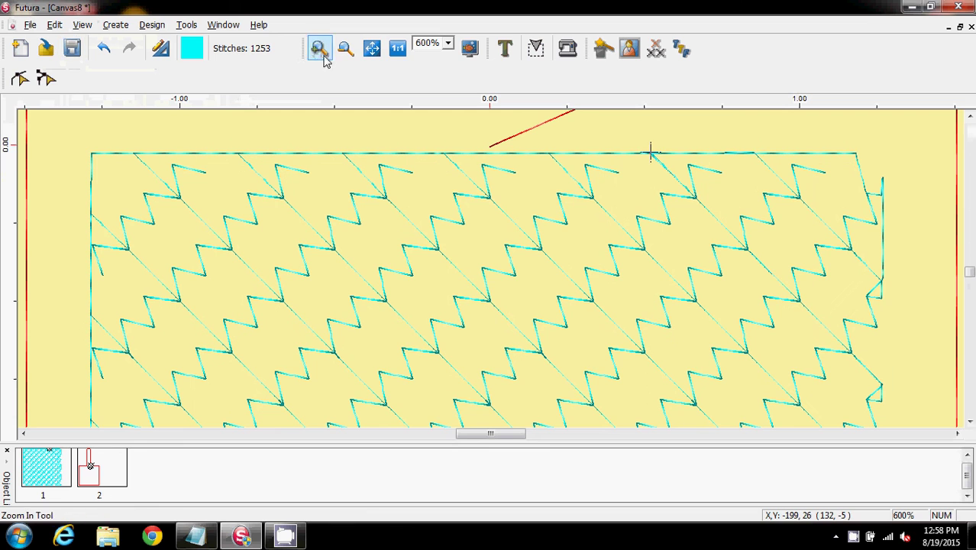
click(448, 42)
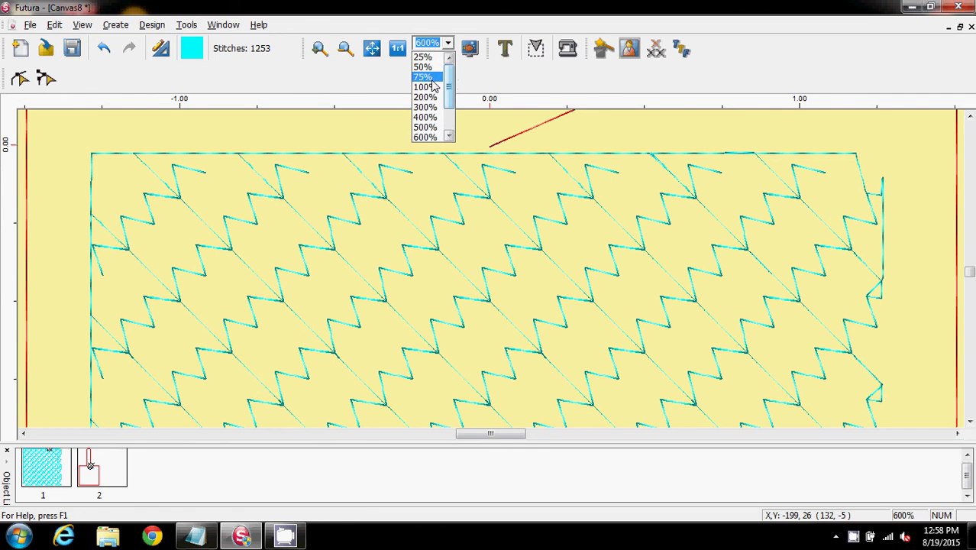
click(424, 77)
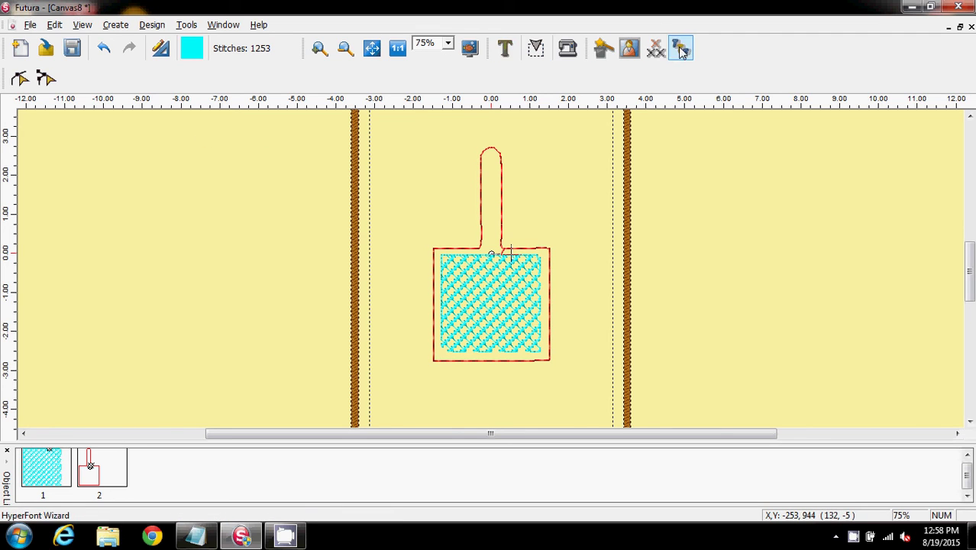
click(502, 50)
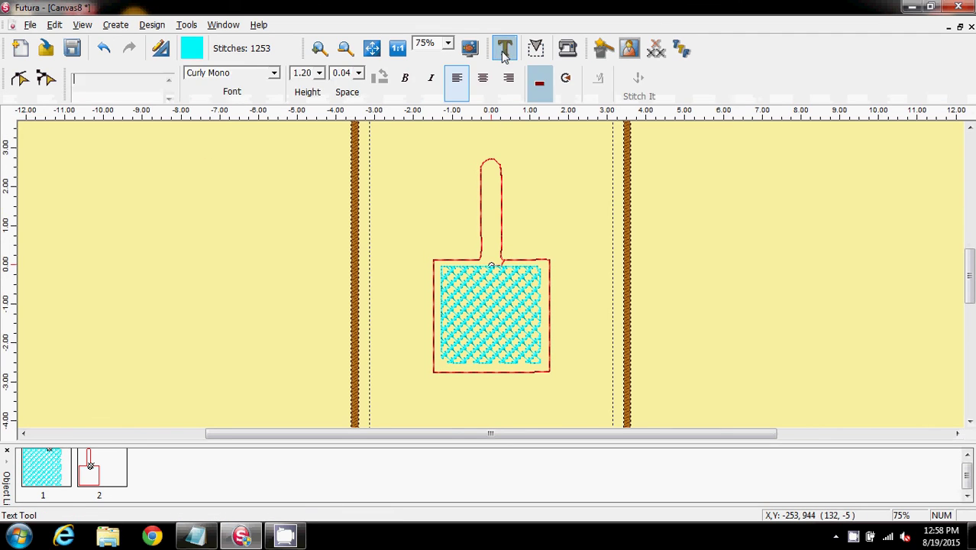
click(86, 88)
text(LS)
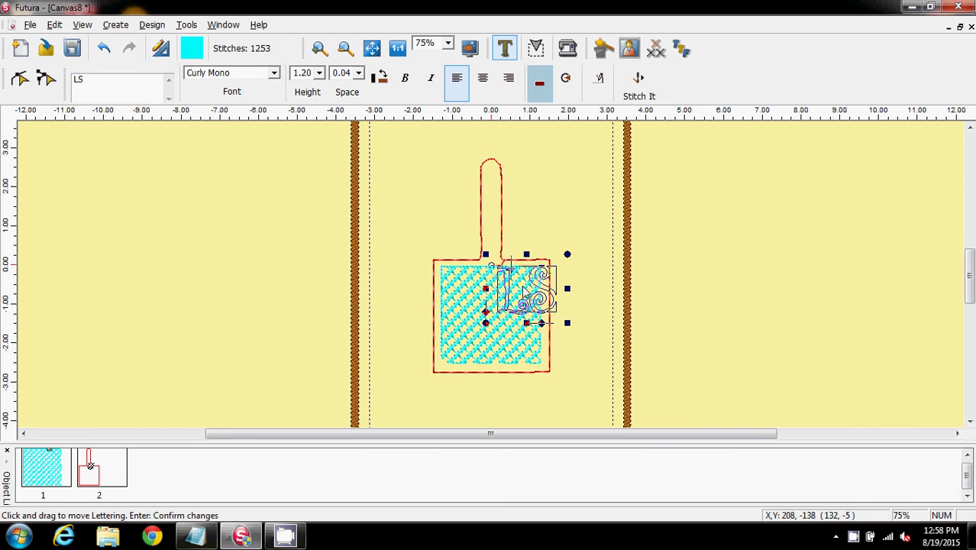
drag(526, 295, 487, 316)
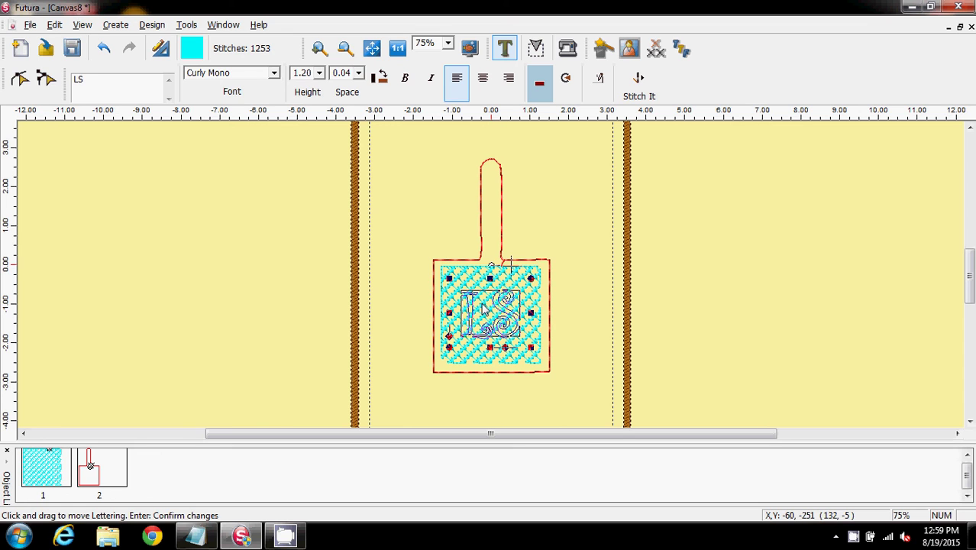
Step: Colour the LS lettering blue and convert it to stitches, giving 2821 stitches
click(197, 52)
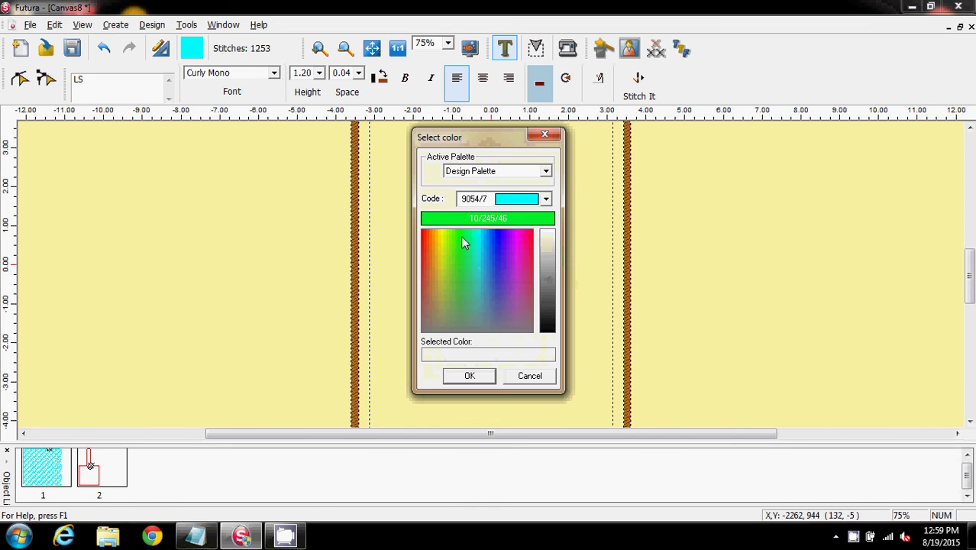
click(497, 231)
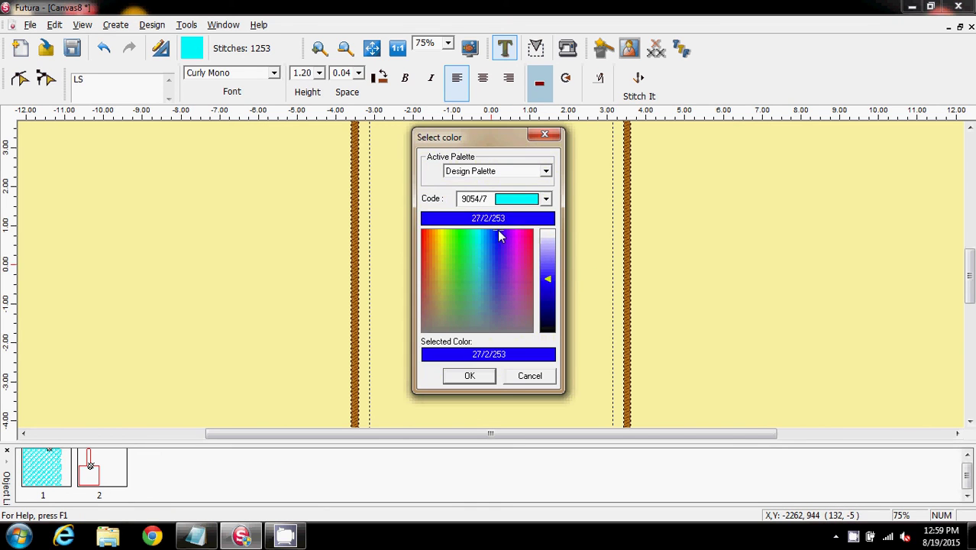
click(469, 376)
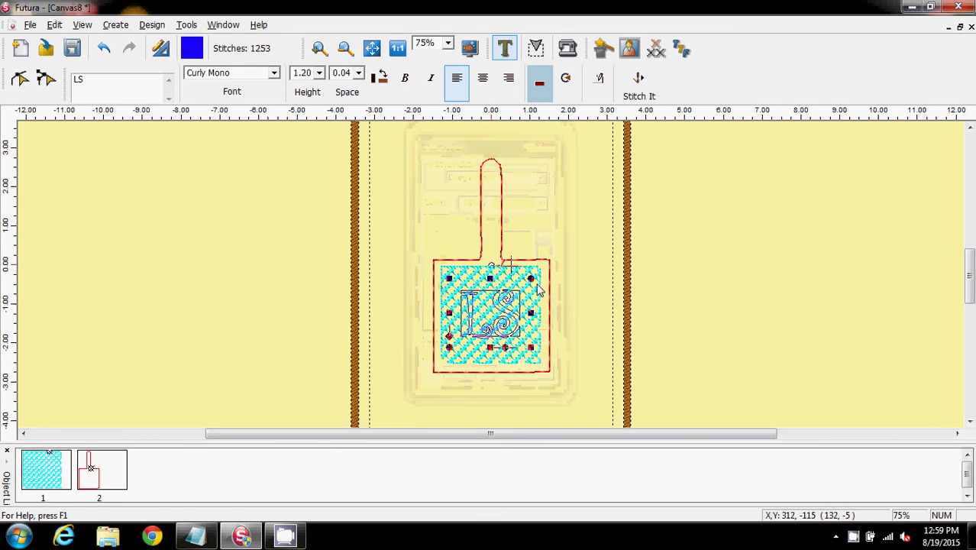
click(639, 83)
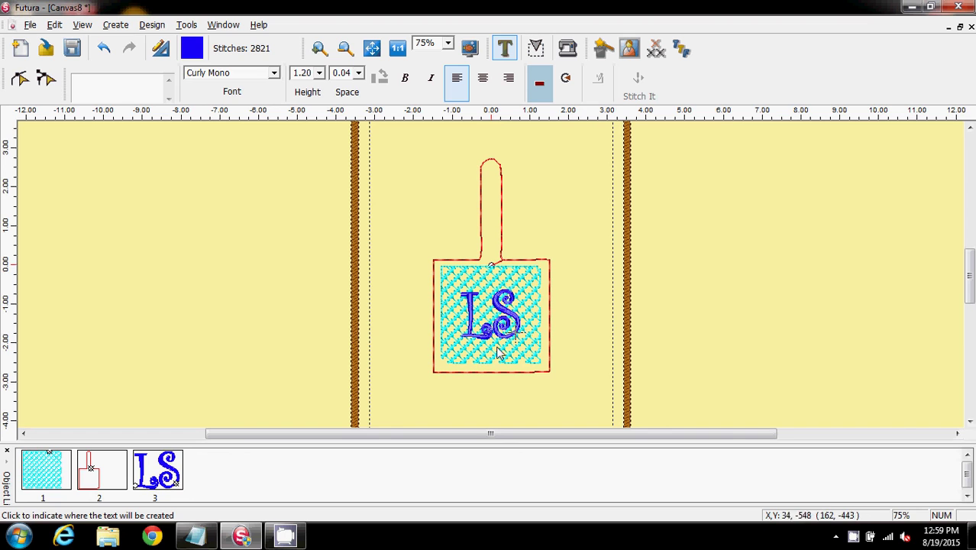
Step: Change the motif-filled square's thread colour from cyan to white
click(504, 47)
click(55, 462)
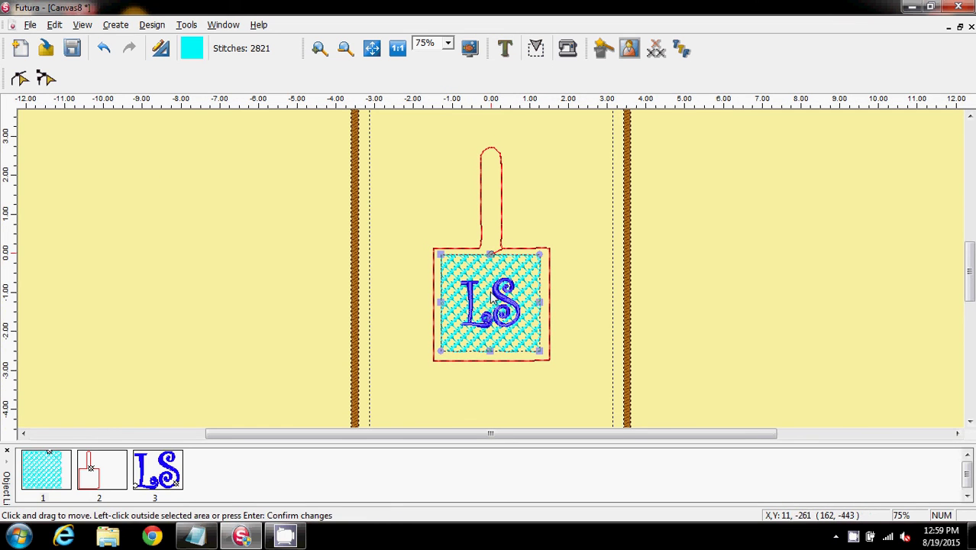
click(191, 48)
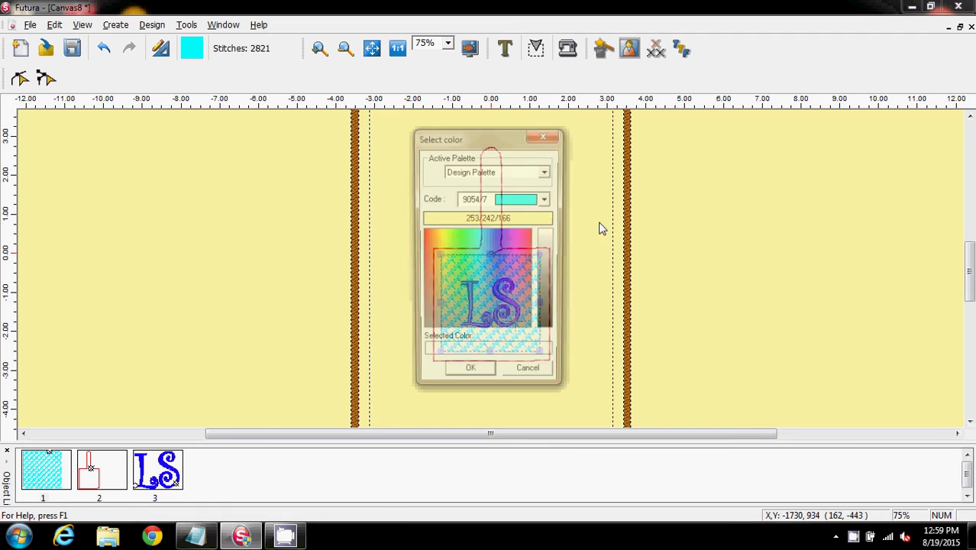
click(548, 232)
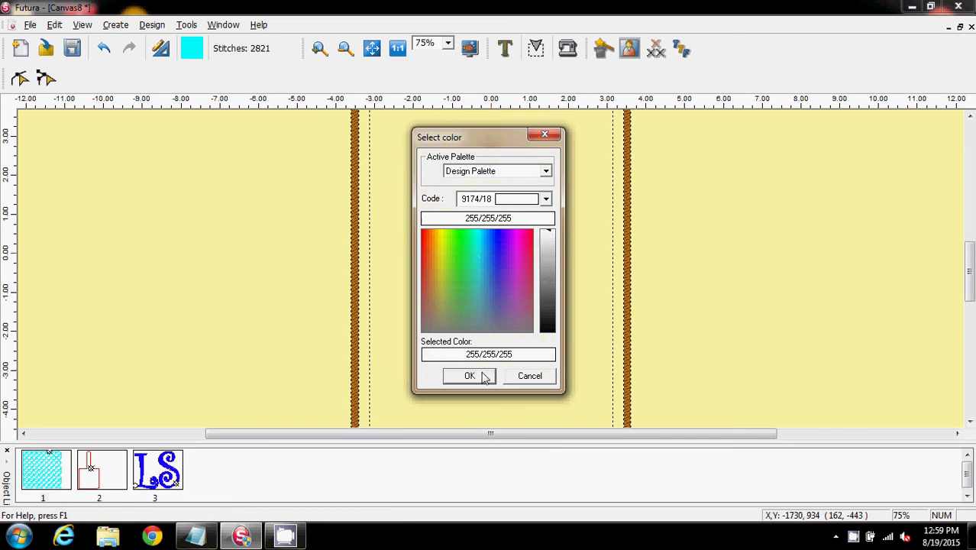
click(469, 375)
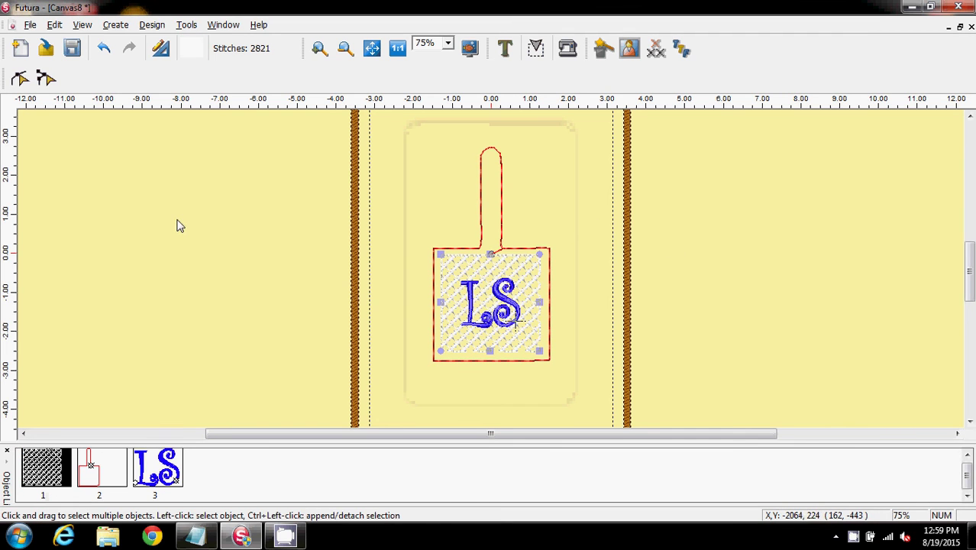
Step: Set the screen background colour to black
click(82, 25)
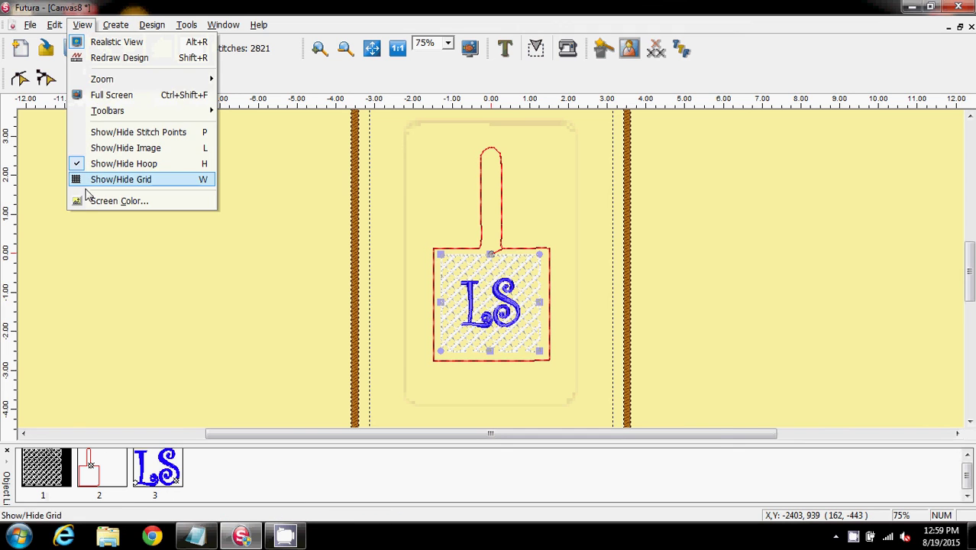
click(92, 202)
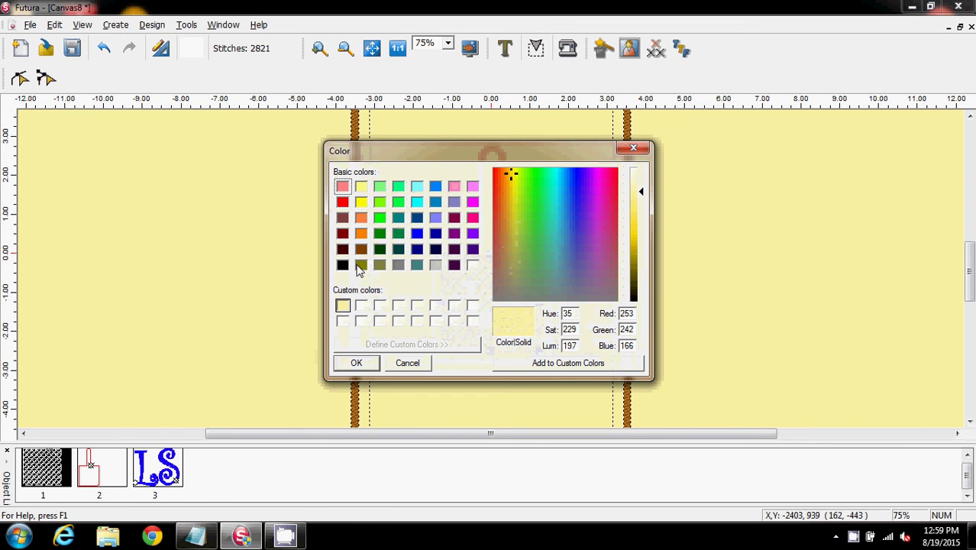
click(344, 265)
click(354, 364)
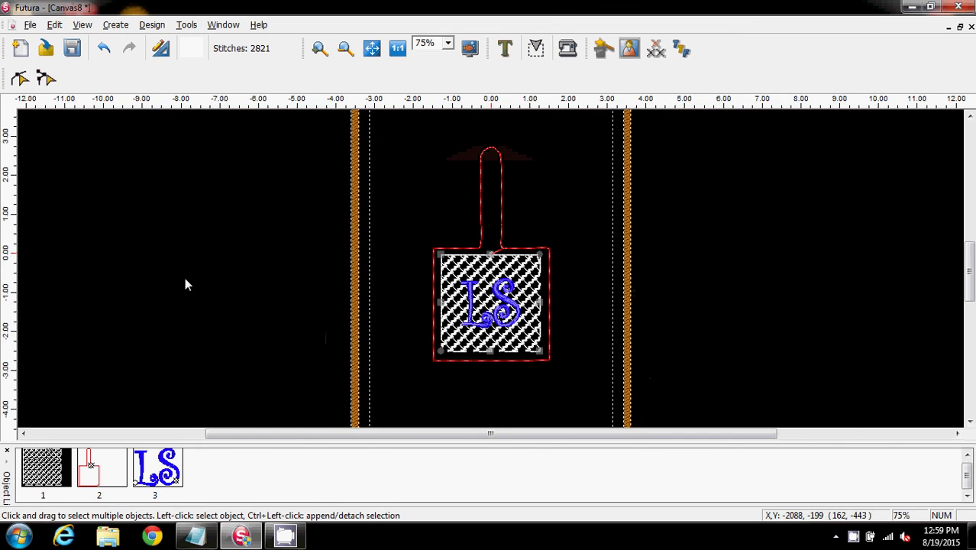
click(459, 267)
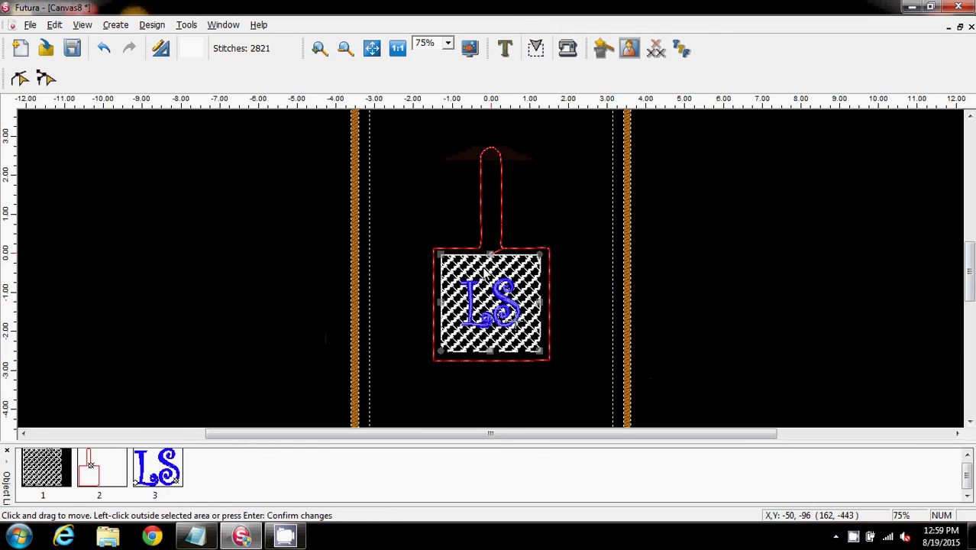